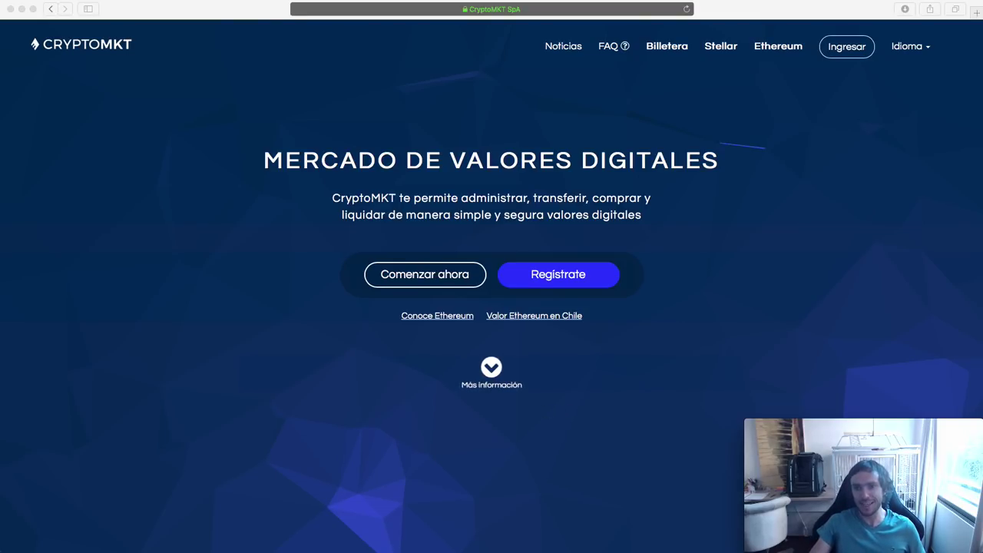
# Switch back to the CryptoMKT home window and start registering with Regístrate.
pyautogui.hotkey('ctrl', 'Up')
pyautogui.click(390, 91)
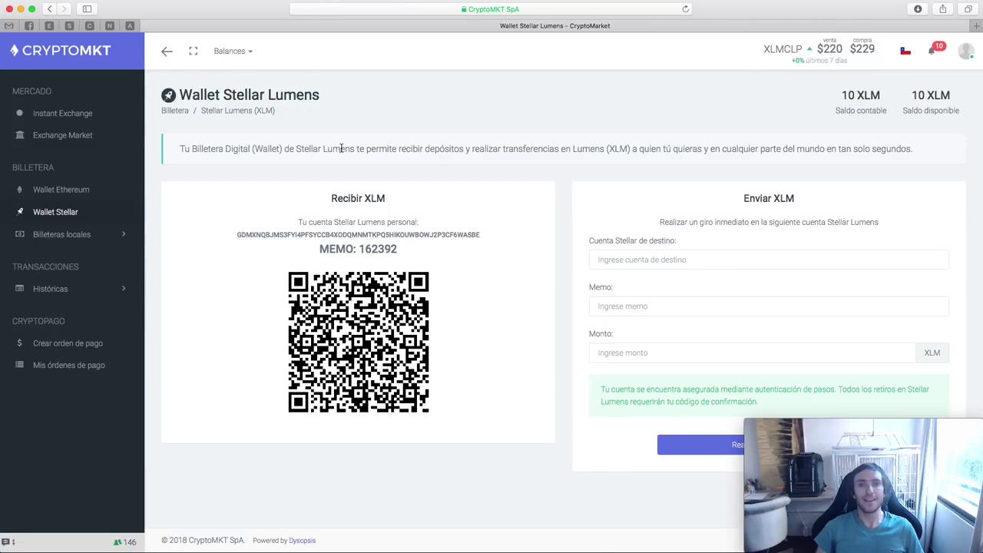
pyautogui.hotkey('ctrl', 'Up')
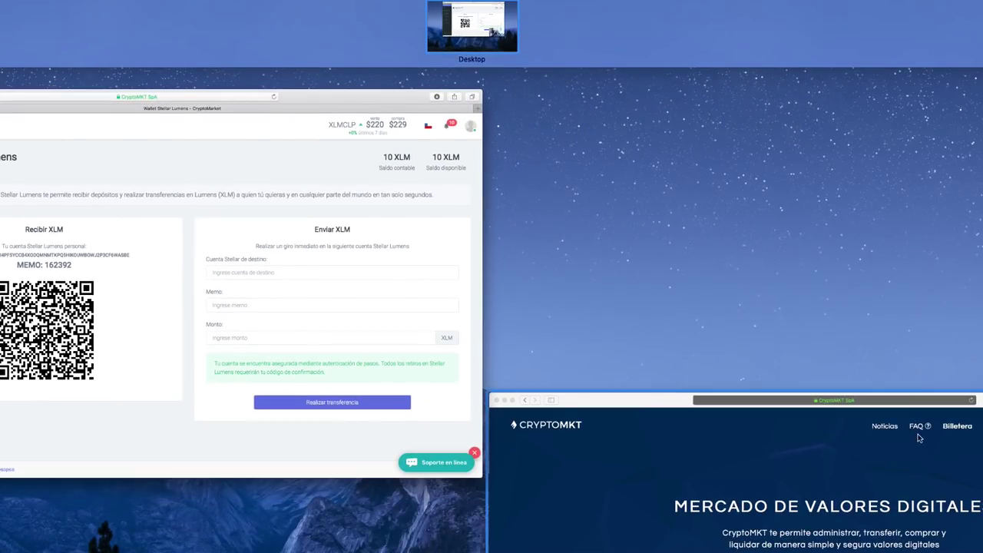
pyautogui.click(594, 482)
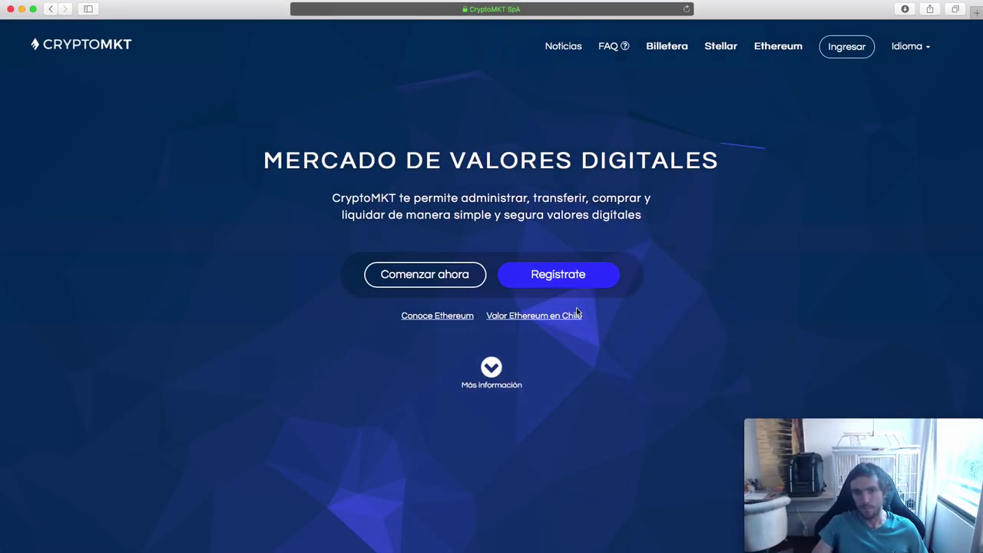
pyautogui.click(575, 281)
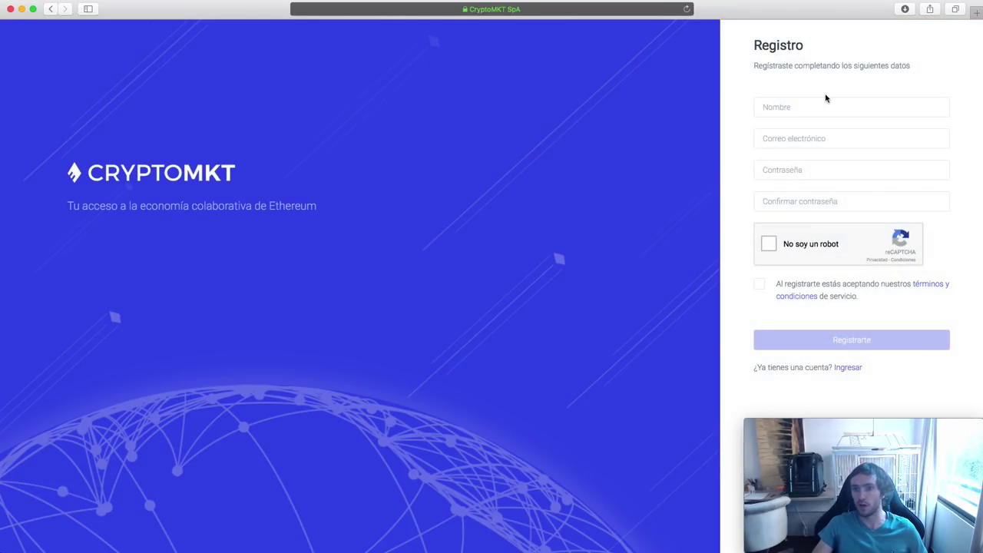
# Enter the user's full name, e-mail address and password, then tick 'No soy un robot'.
pyautogui.click(826, 107)
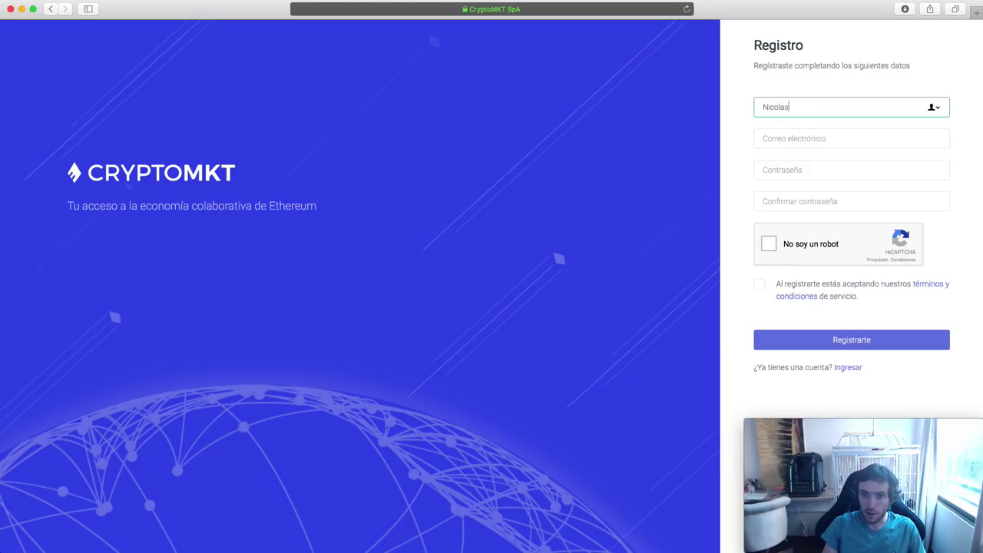
pyautogui.click(845, 138)
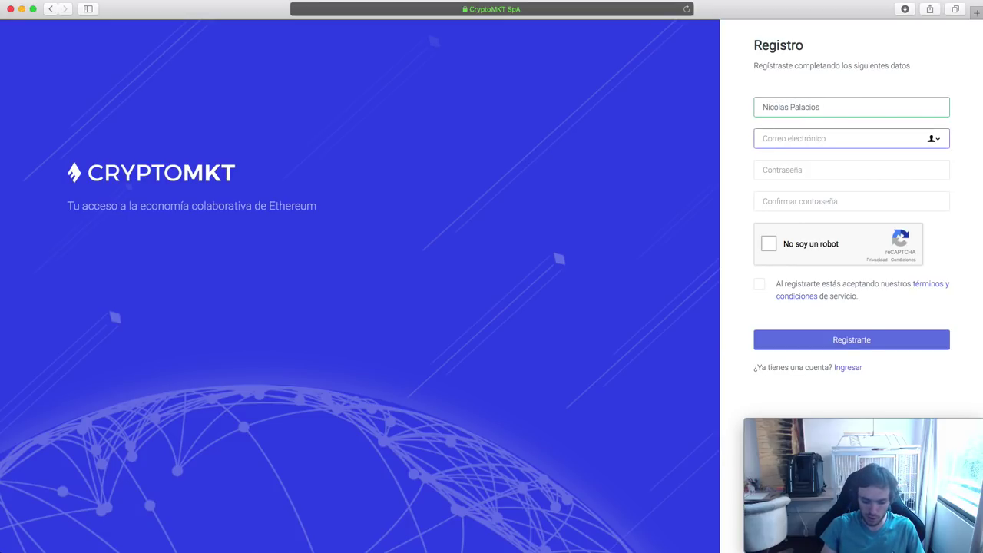
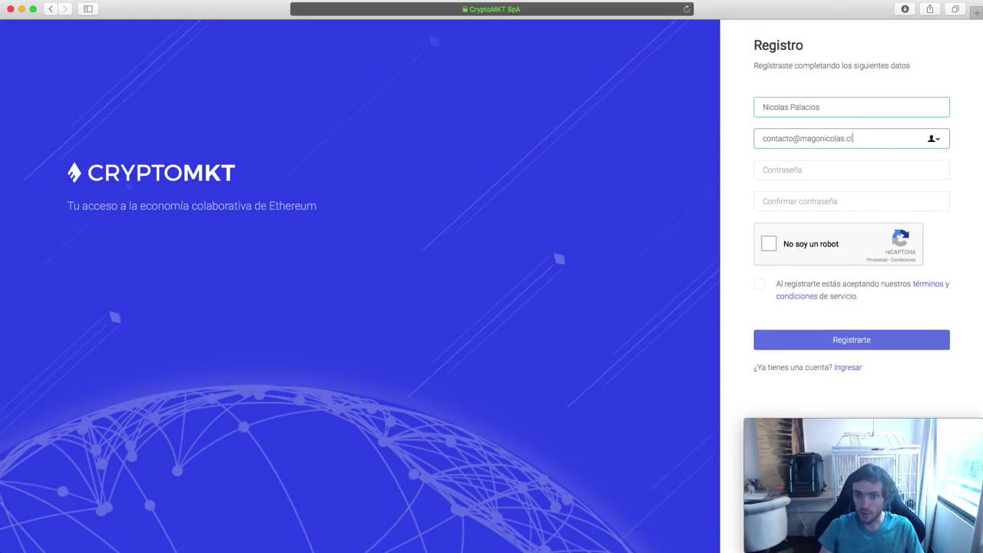
pyautogui.press('Tab')
pyautogui.write('********')
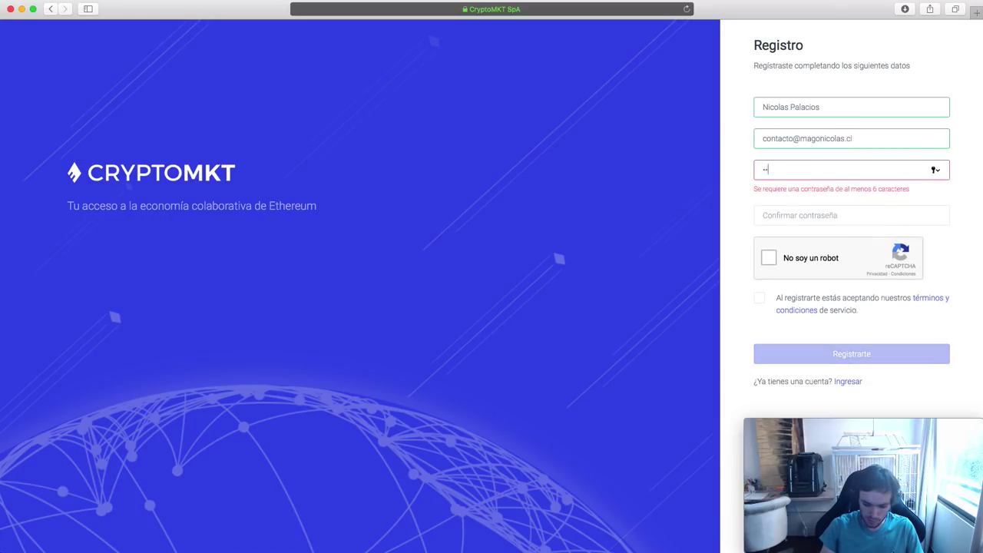
pyautogui.write('*********')
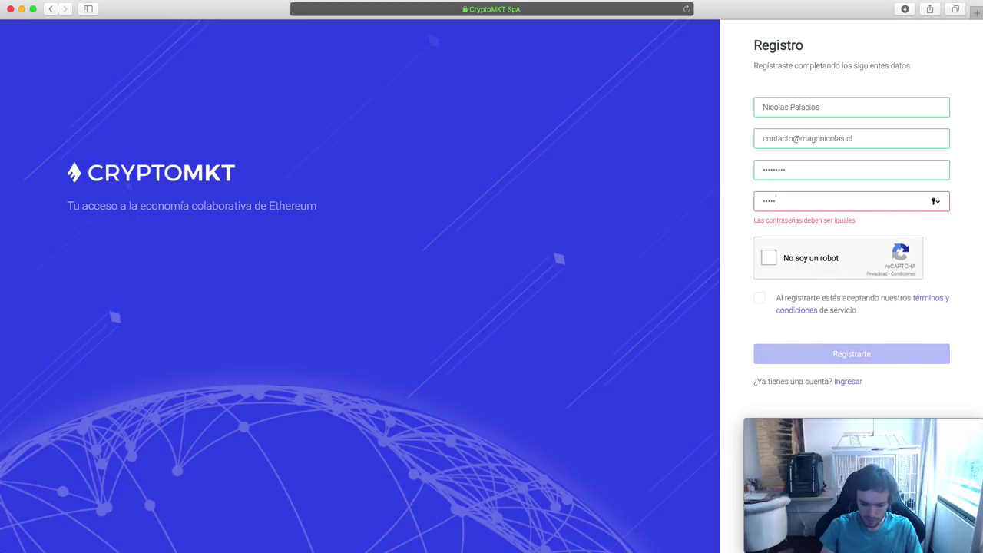
pyautogui.click(769, 244)
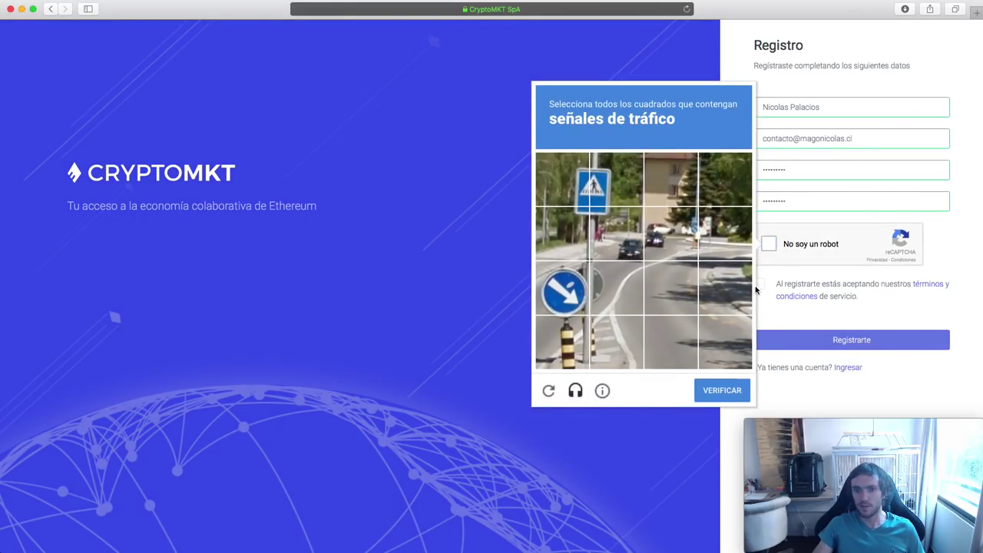
# Select all traffic-sign tiles in the robot challenge and submit them.
pyautogui.click(566, 185)
pyautogui.click(615, 180)
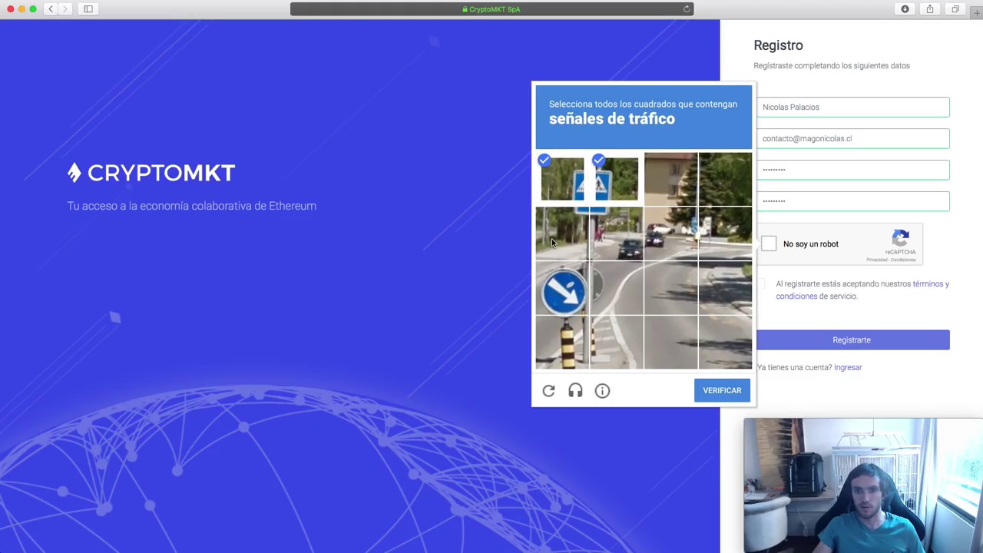
pyautogui.click(563, 234)
pyautogui.click(616, 235)
pyautogui.click(564, 288)
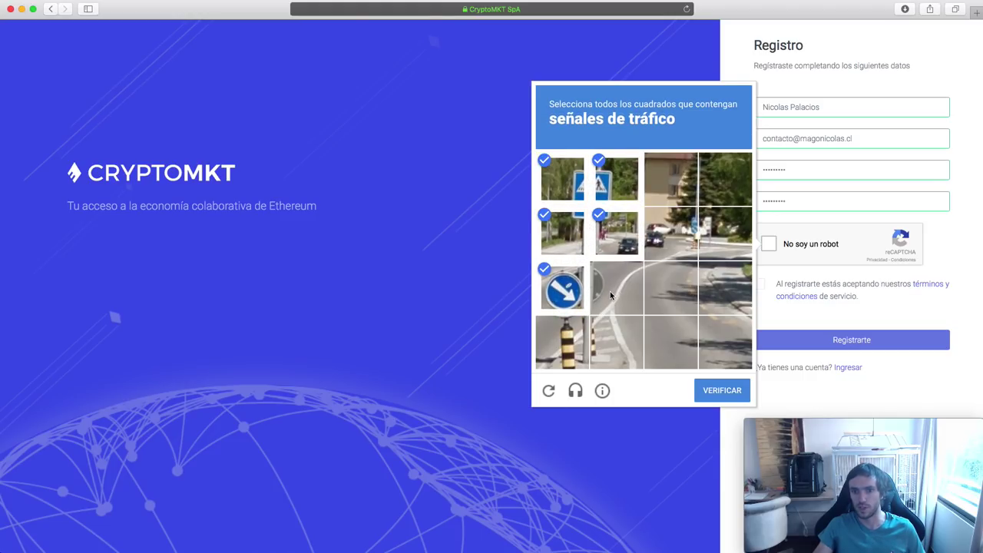
pyautogui.click(622, 285)
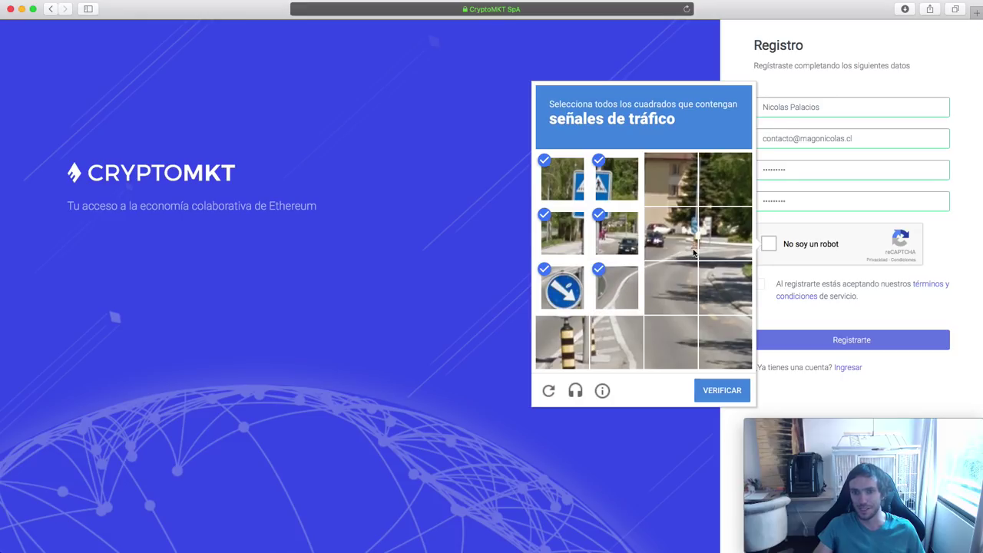
pyautogui.click(691, 239)
pyautogui.click(724, 232)
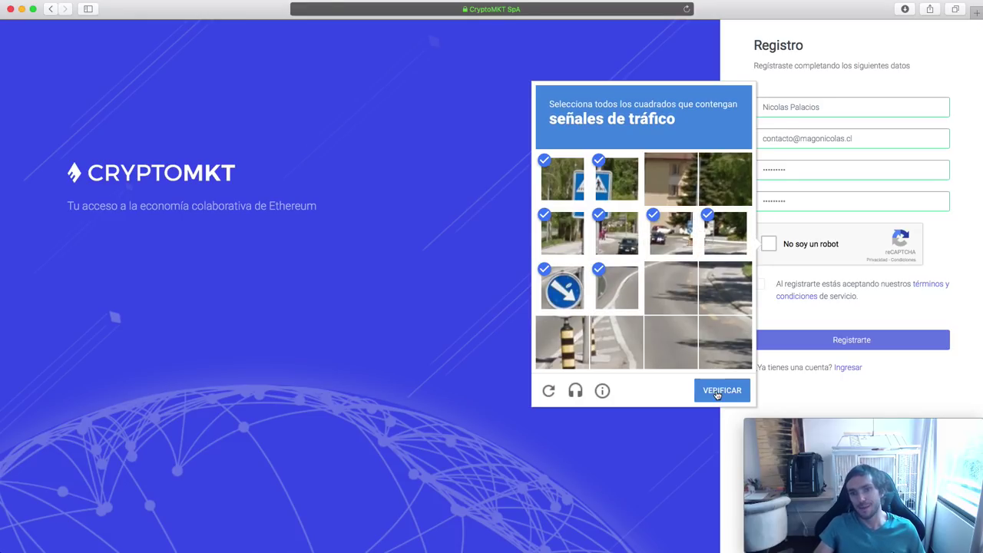
pyautogui.click(717, 394)
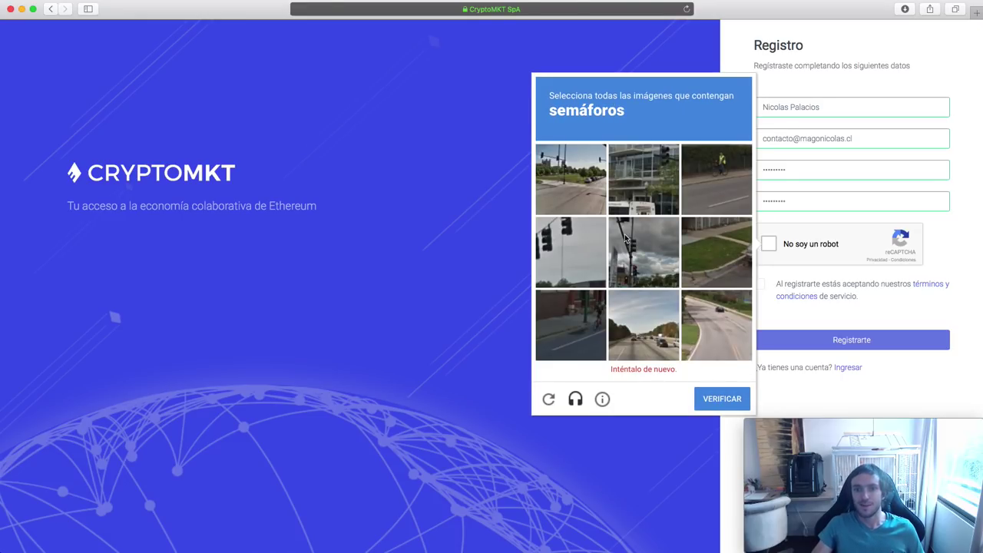
# Select the traffic-light tiles, click VERIFICAR, and accept the terms and conditions.
pyautogui.click(566, 248)
pyautogui.click(629, 265)
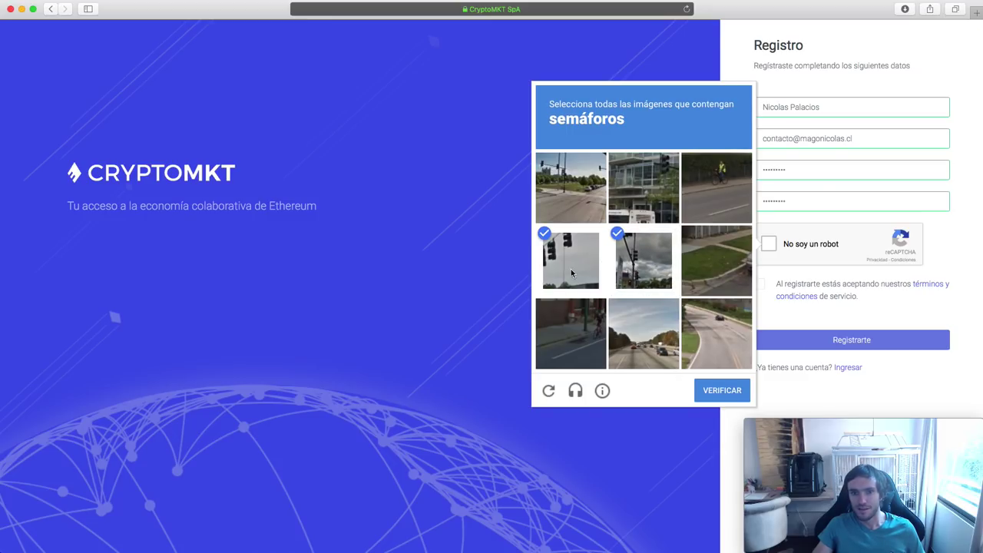
pyautogui.click(598, 184)
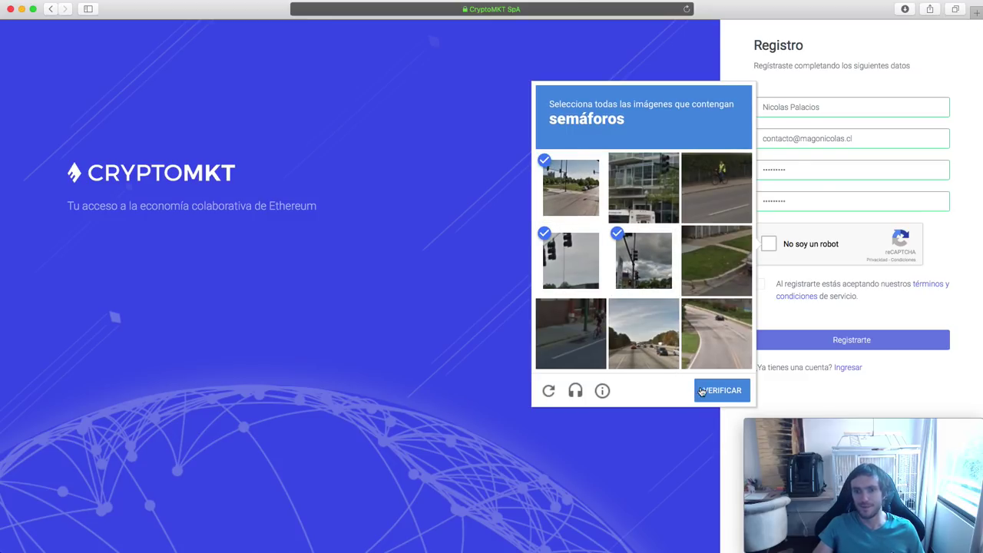
pyautogui.click(700, 392)
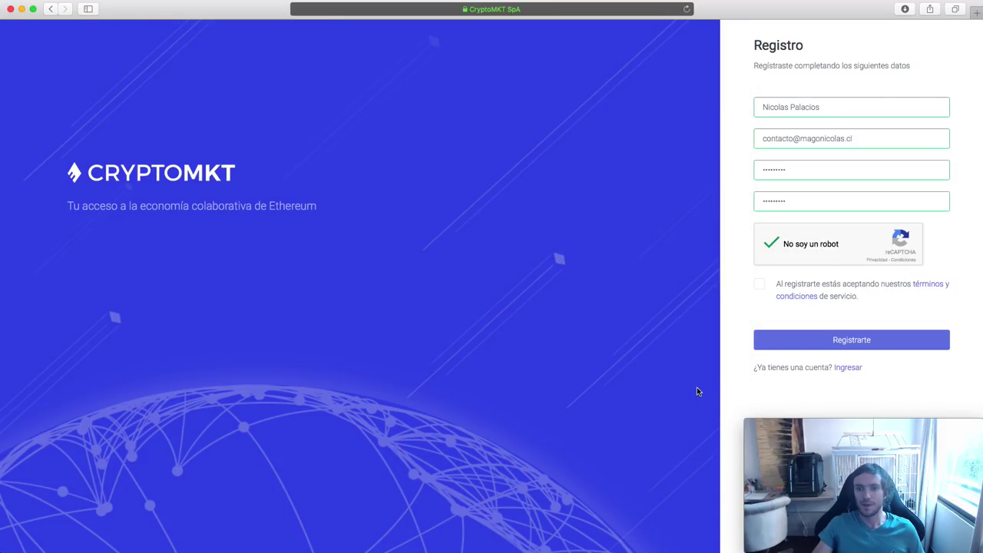
pyautogui.click(760, 284)
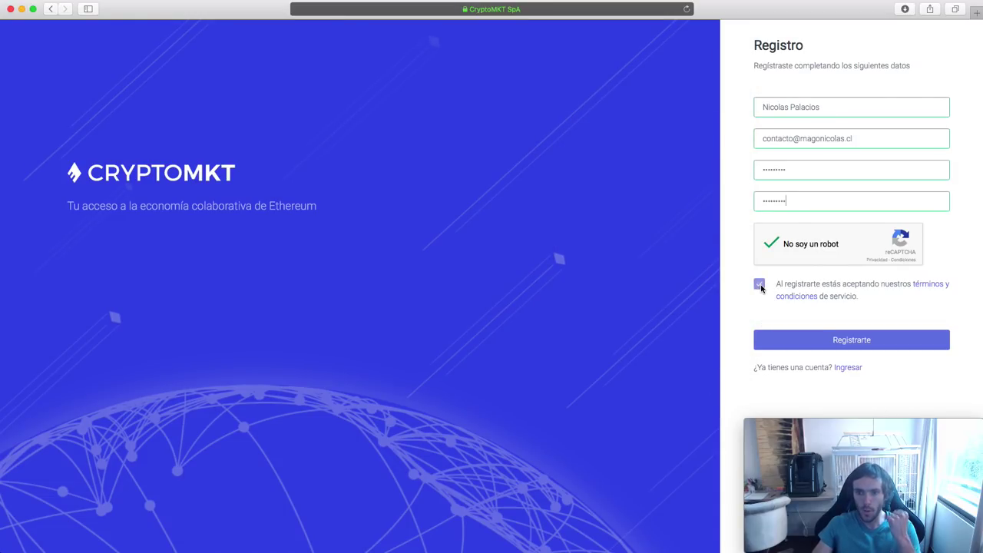
# Submit the registration with Registrarte and confirm the 'Registro completado' dialog.
pyautogui.click(831, 343)
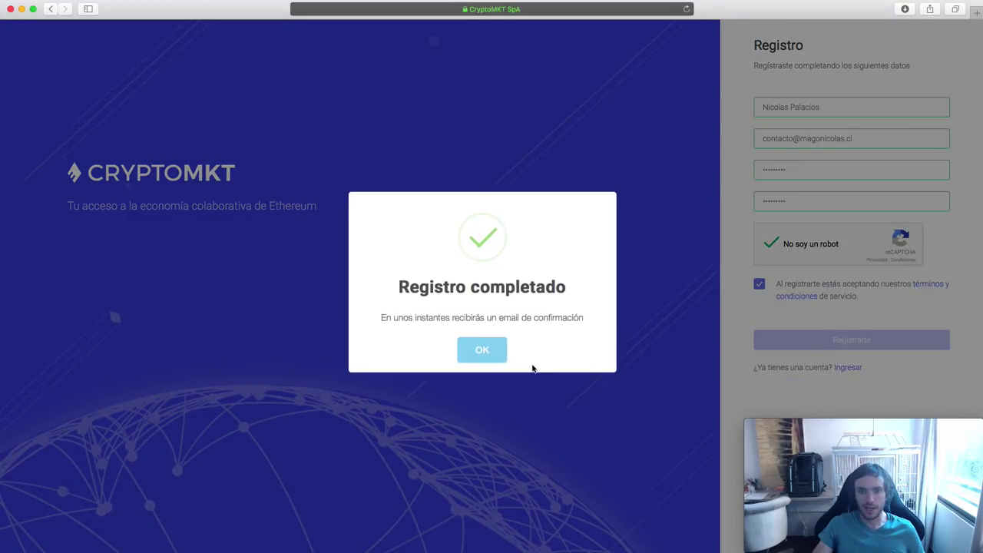
pyautogui.click(470, 359)
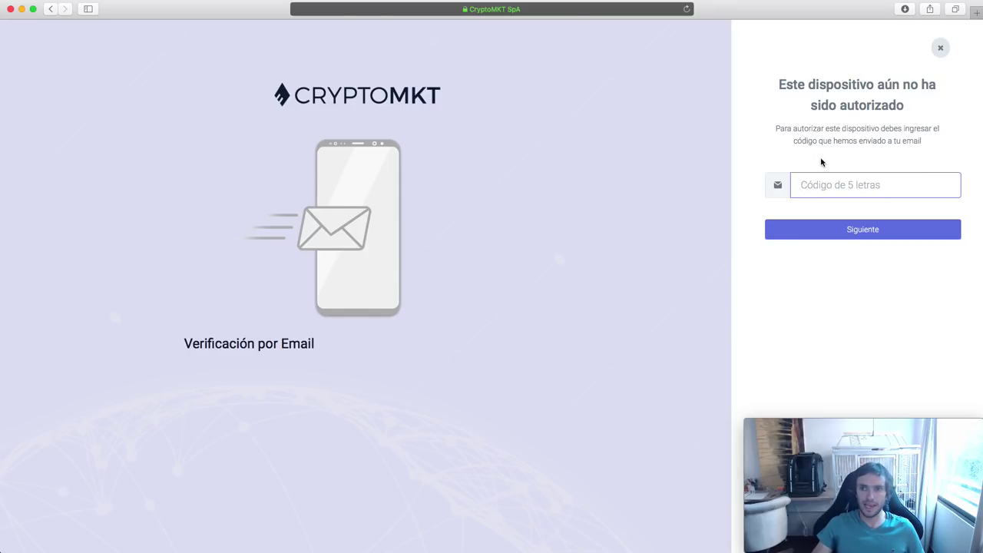
# Check the Gmail inbox for the authorization e-mail, deleting a message from Spam.
pyautogui.hotkey('ctrl', 'Up')
pyautogui.click(305, 226)
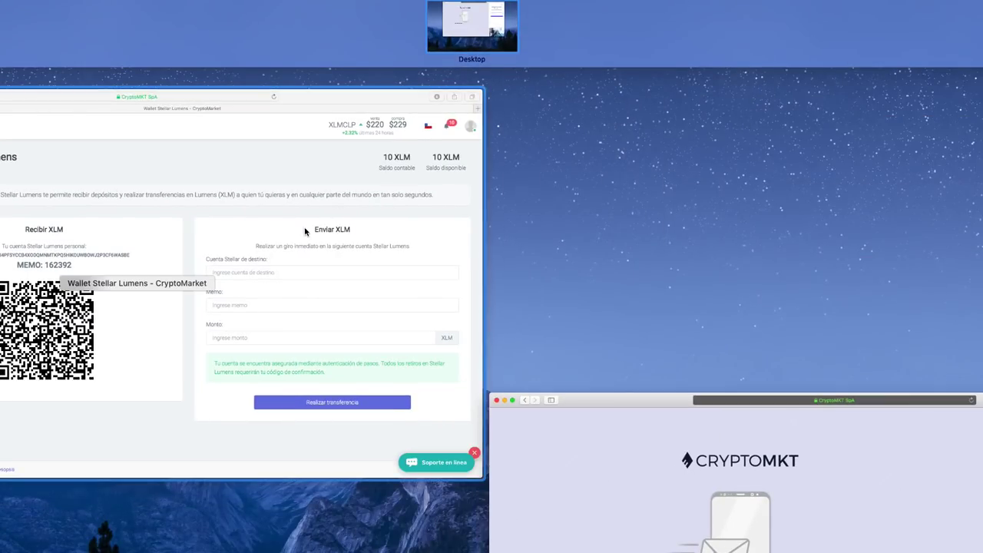
pyautogui.click(11, 25)
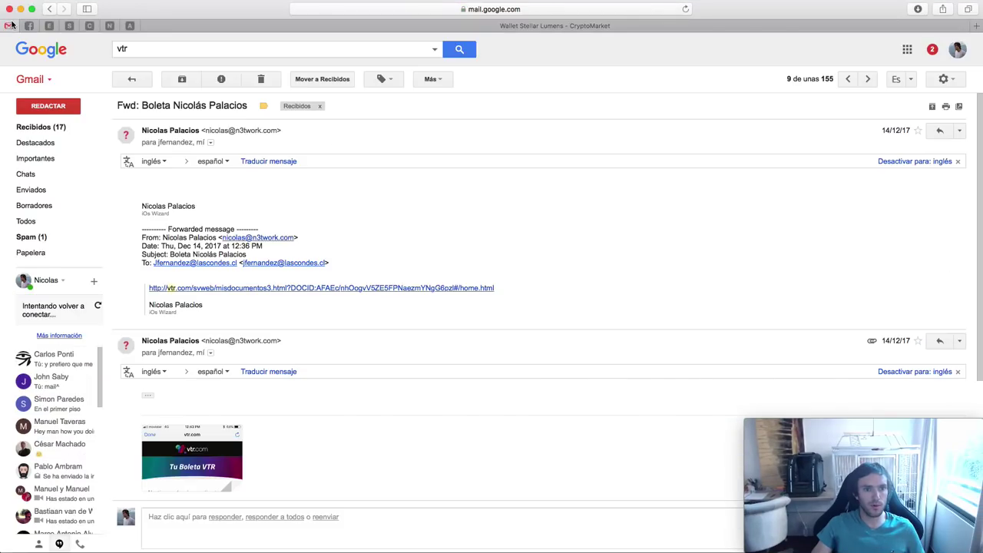
pyautogui.click(55, 133)
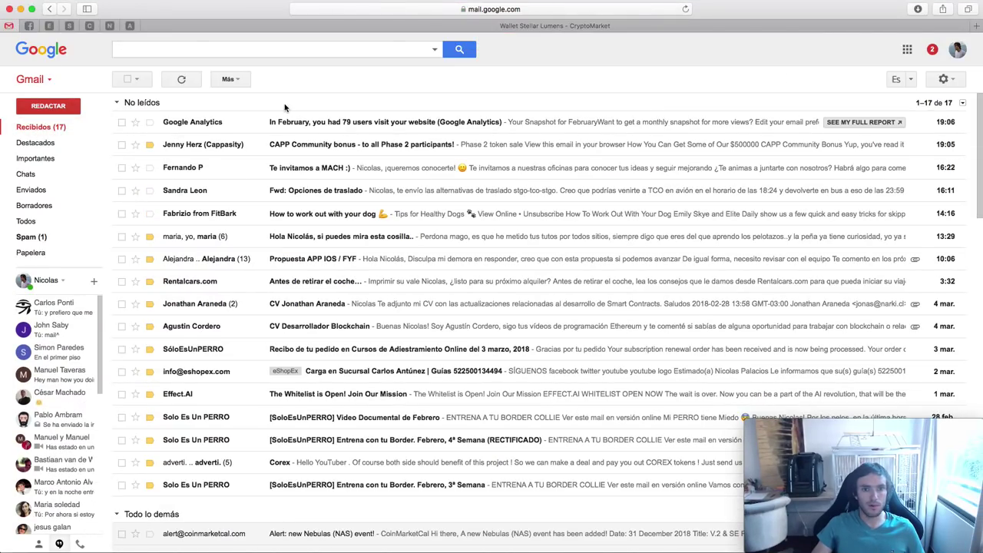
pyautogui.click(277, 122)
pyautogui.click(60, 127)
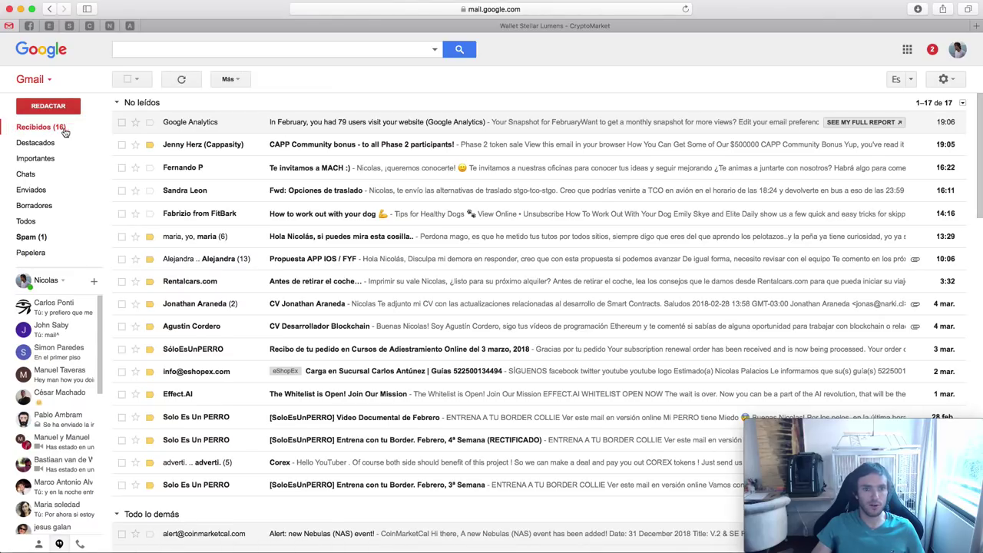
pyautogui.click(56, 132)
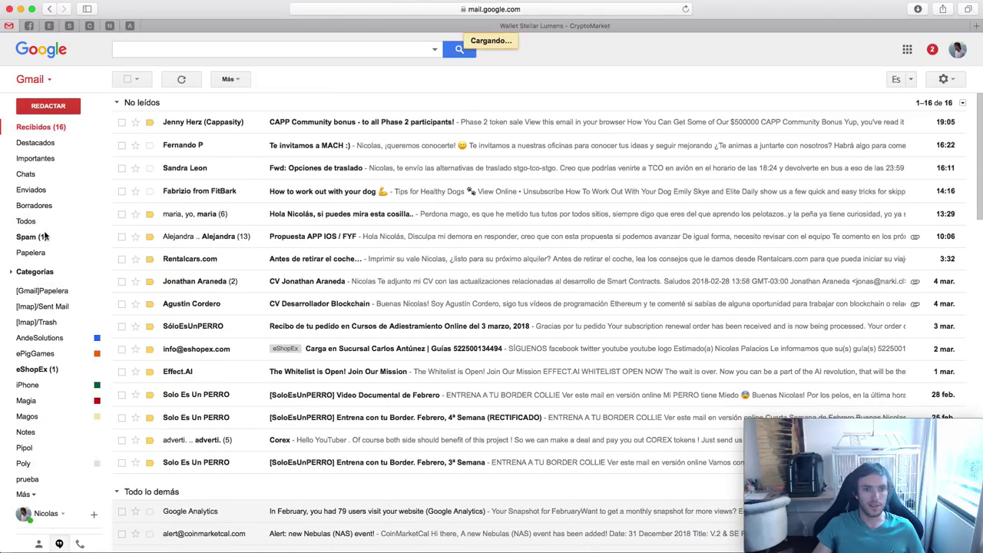
pyautogui.click(44, 237)
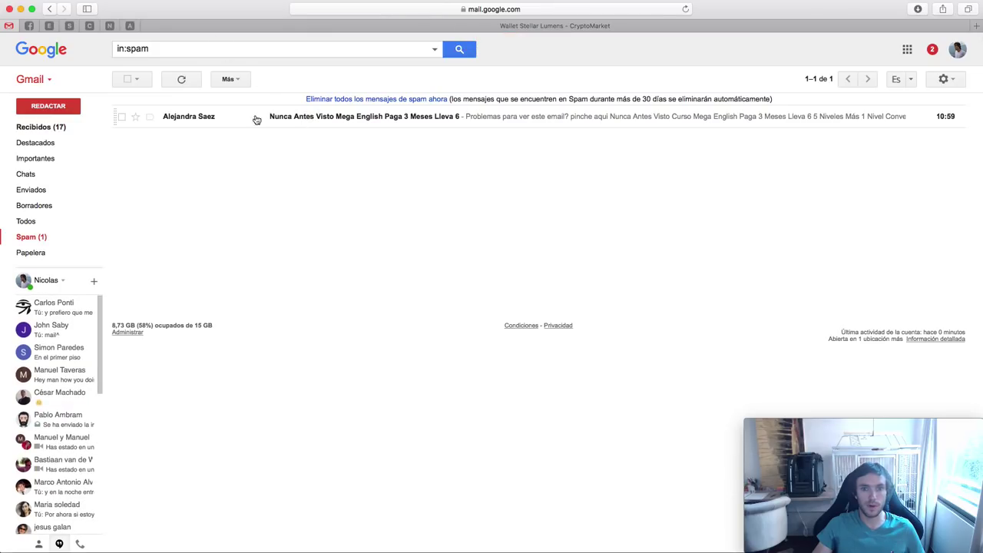
pyautogui.click(129, 80)
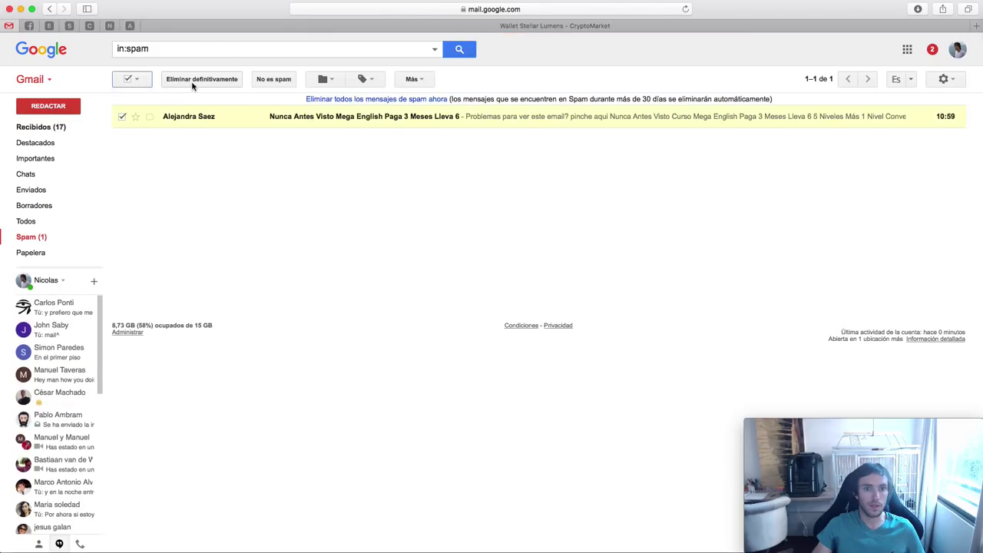
pyautogui.click(193, 81)
pyautogui.click(32, 129)
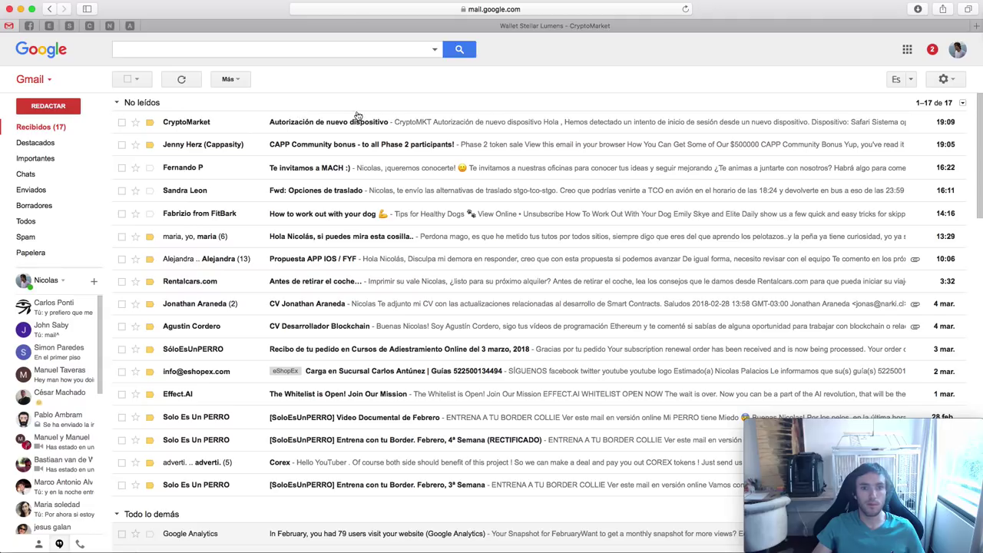
# Copy the code from the 'Autorización de nuevo dispositivo' e-mail and return to CryptoMKT.
pyautogui.click(352, 121)
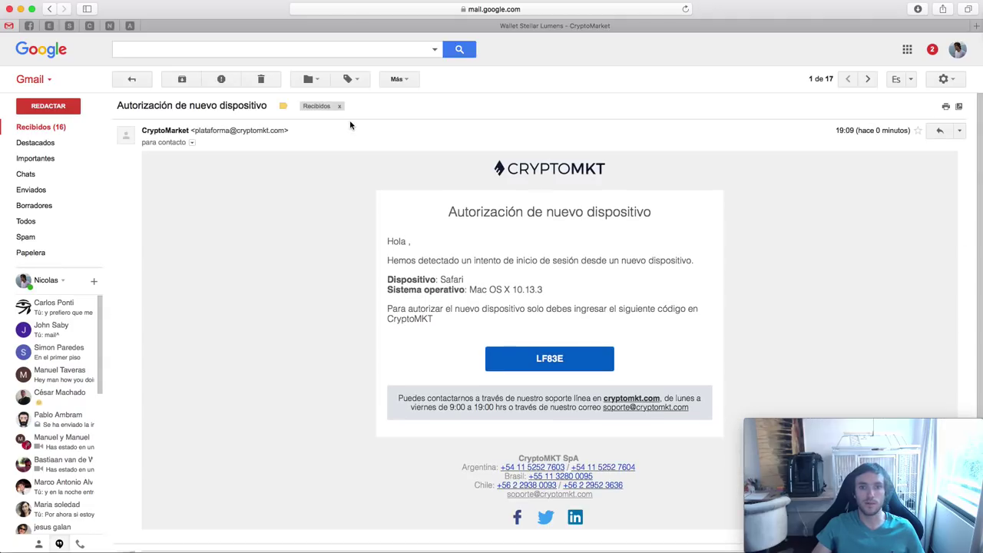
pyautogui.doubleClick(547, 358)
pyautogui.press('super+c')
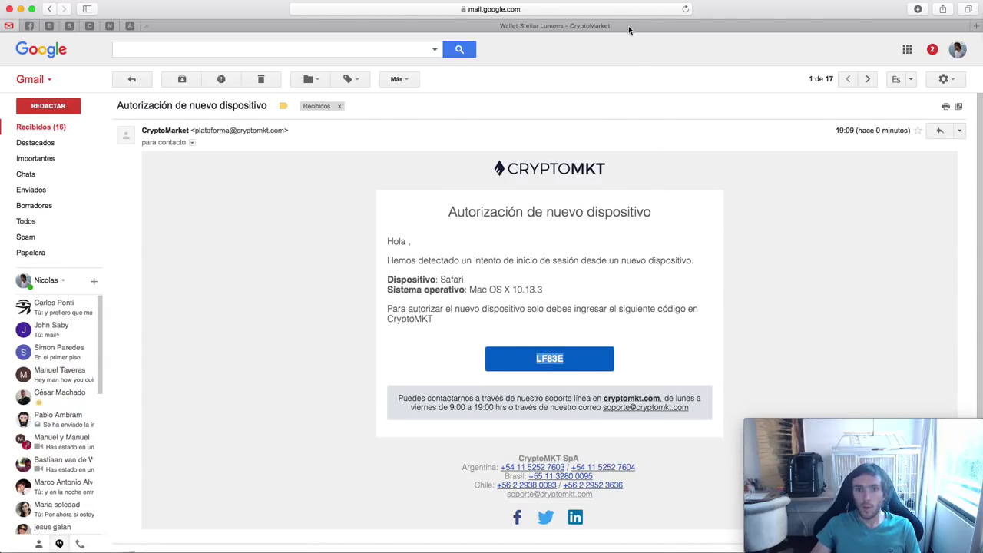
pyautogui.click(628, 25)
pyautogui.hotkey('ctrl', 'Up')
pyautogui.click(792, 538)
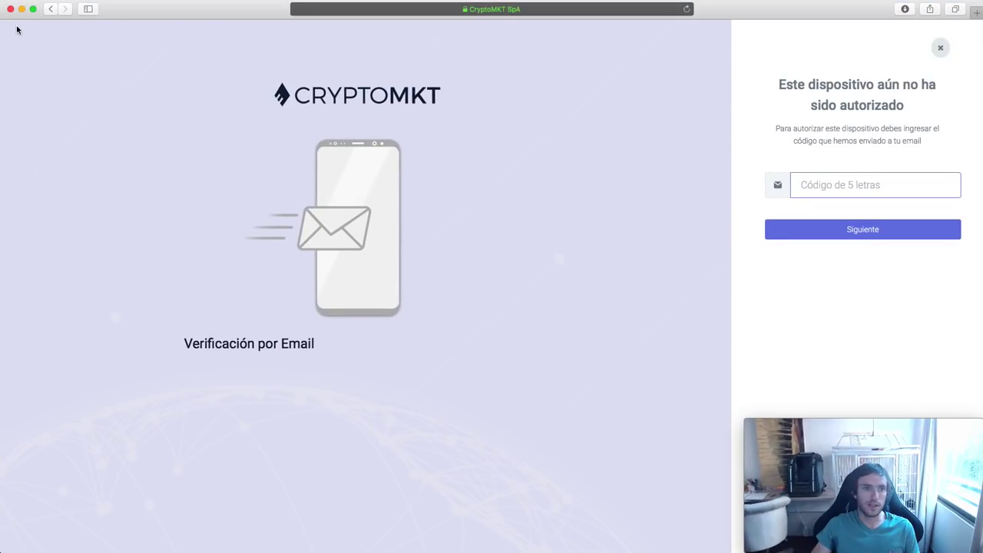
# Paste the 5-letter code into the device authorization field and submit with Siguiente.
pyautogui.press('super+v')
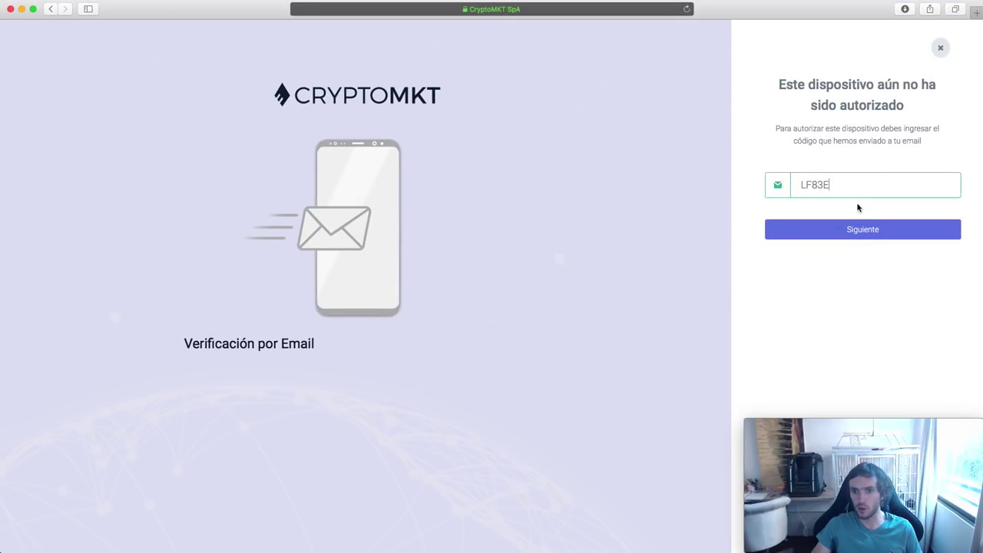
pyautogui.click(855, 234)
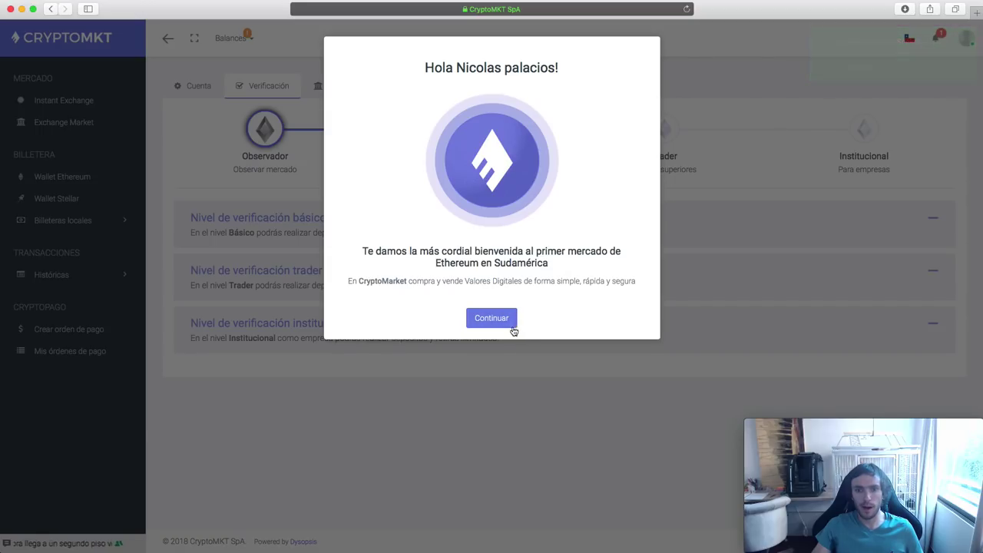
# Dismiss the welcome and levels modals with Continuar and Entendido, then start Básico verification.
pyautogui.click(503, 321)
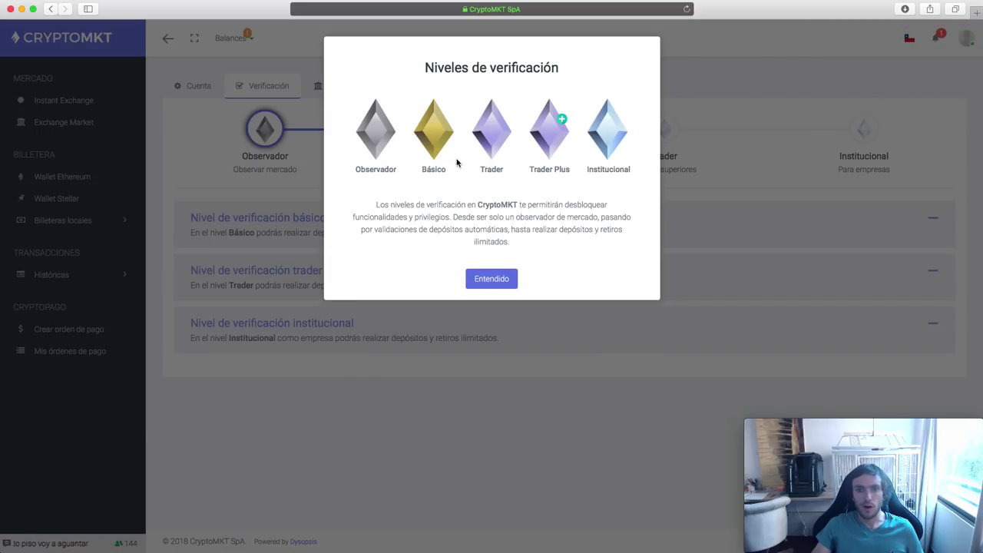
pyautogui.click(494, 279)
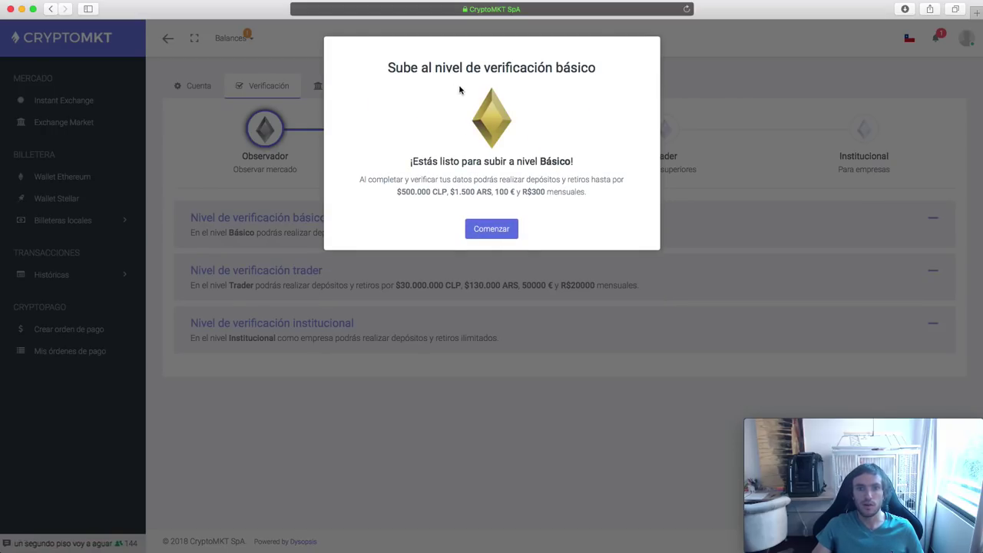
pyautogui.click(501, 229)
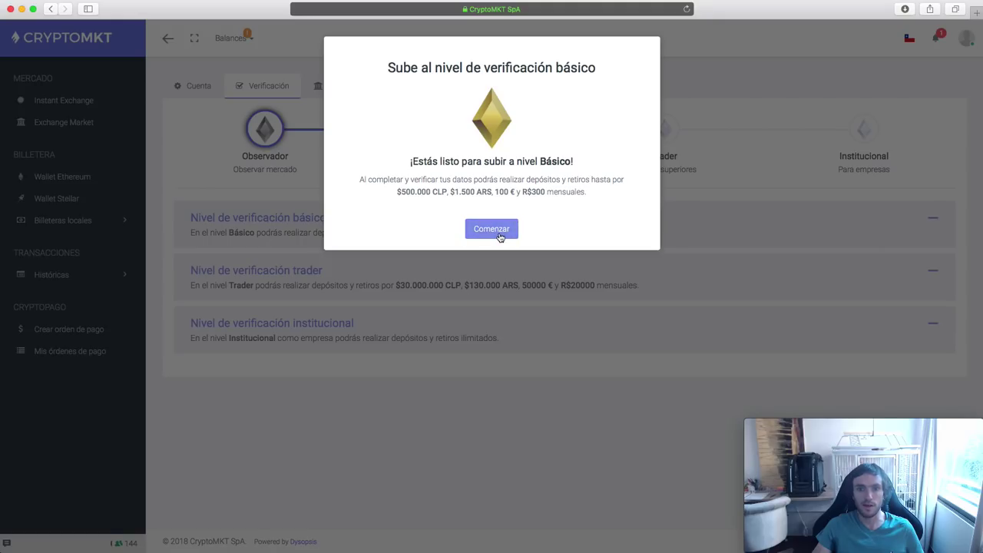
pyautogui.scroll(-2, 409, 269)
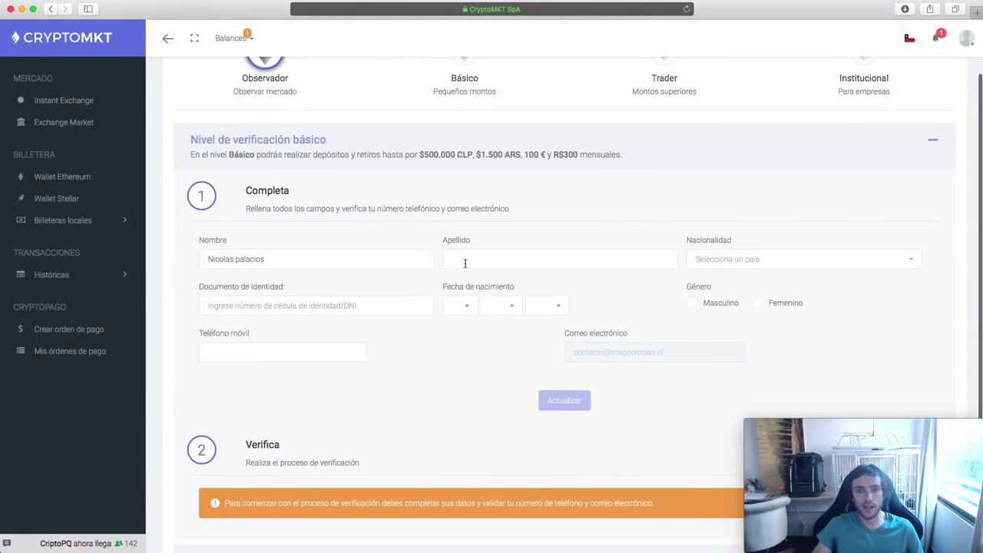
# Move the surname from Nombre into the Apellido field and set nationality to Chile.
pyautogui.doubleClick(251, 259)
pyautogui.press('BackSpace')
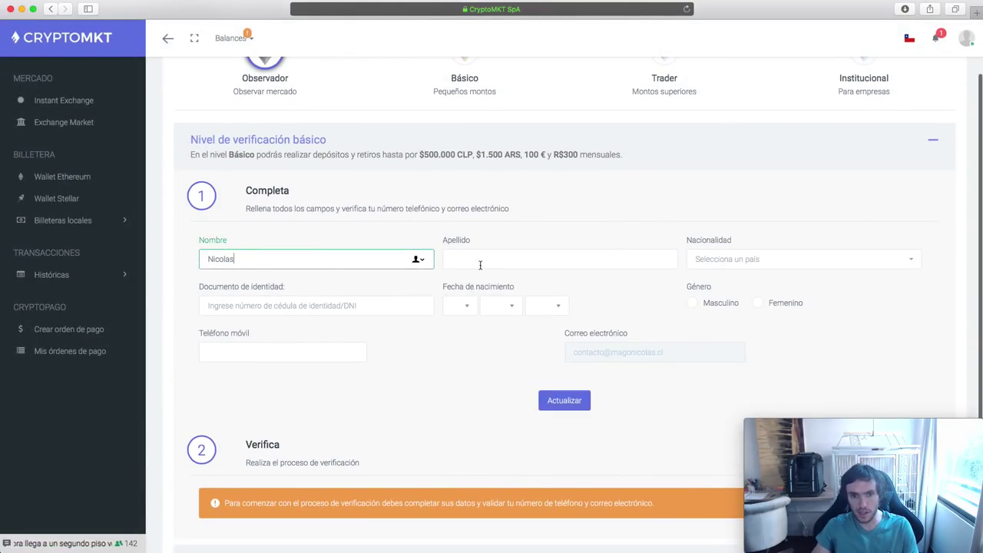
pyautogui.click(480, 264)
pyautogui.write('Palacios')
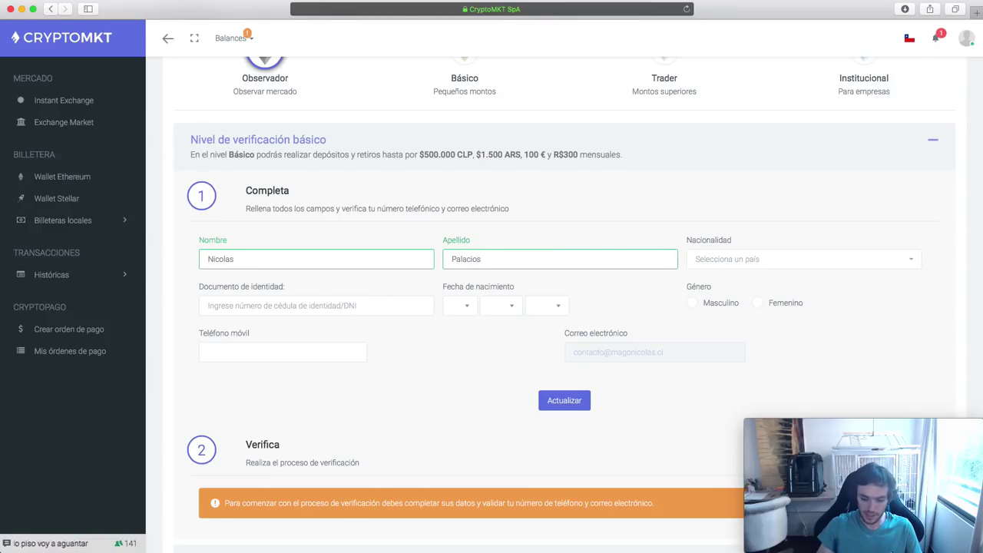
pyautogui.click(759, 265)
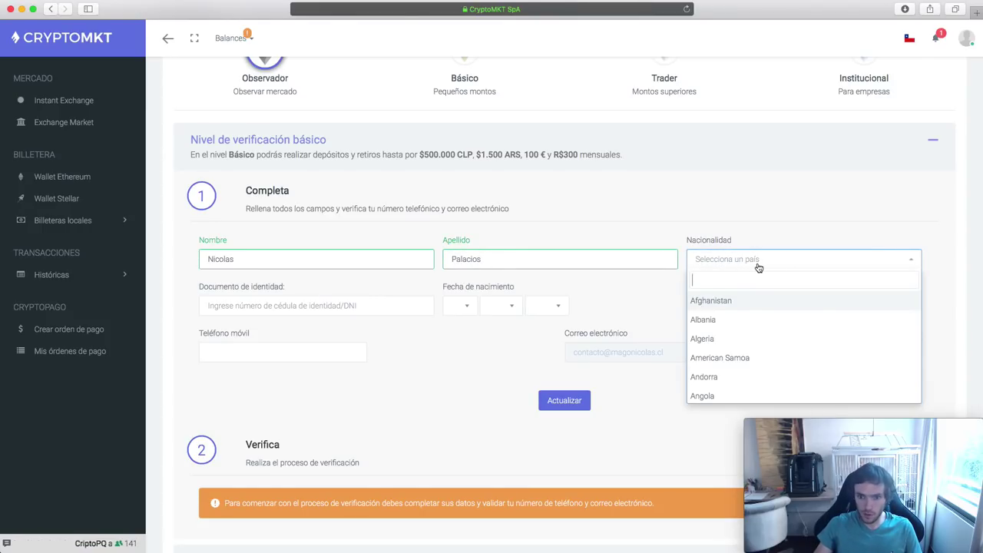
pyautogui.write('chi')
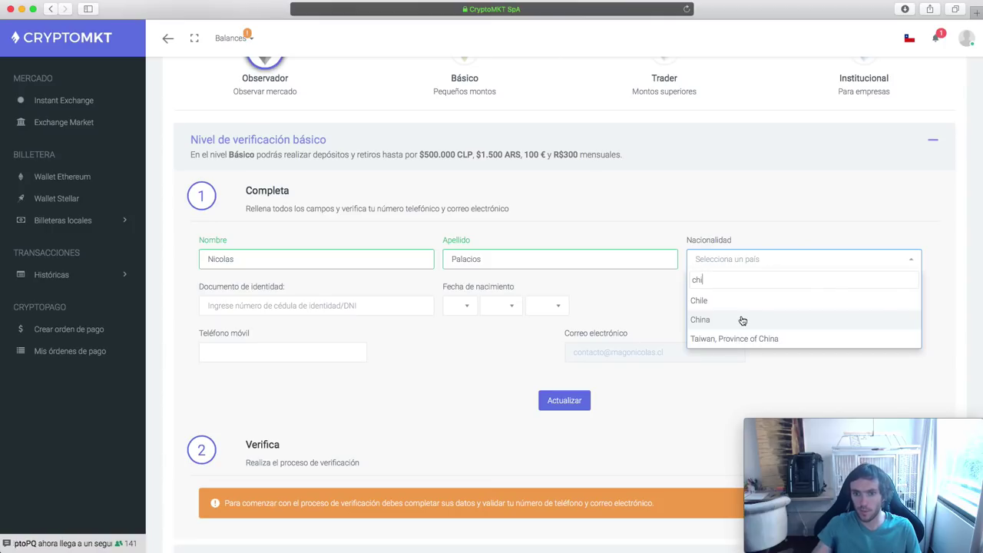
pyautogui.click(729, 304)
pyautogui.click(320, 307)
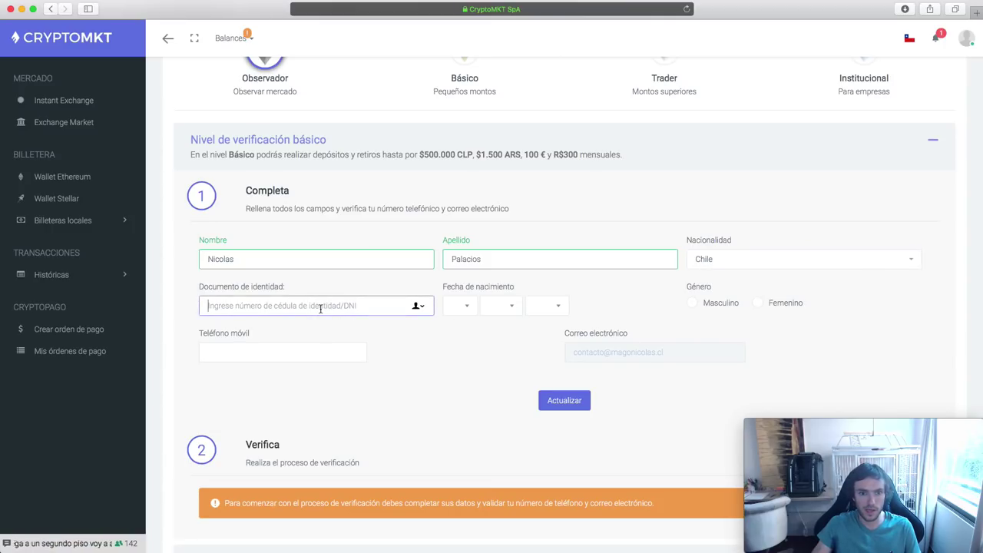
pyautogui.click(461, 307)
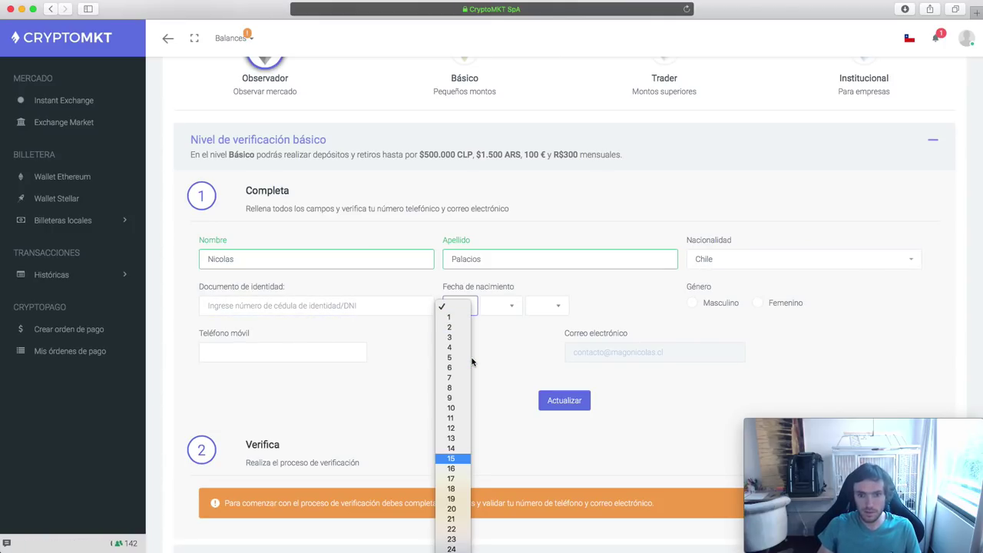
pyautogui.press('Return')
pyautogui.click(516, 307)
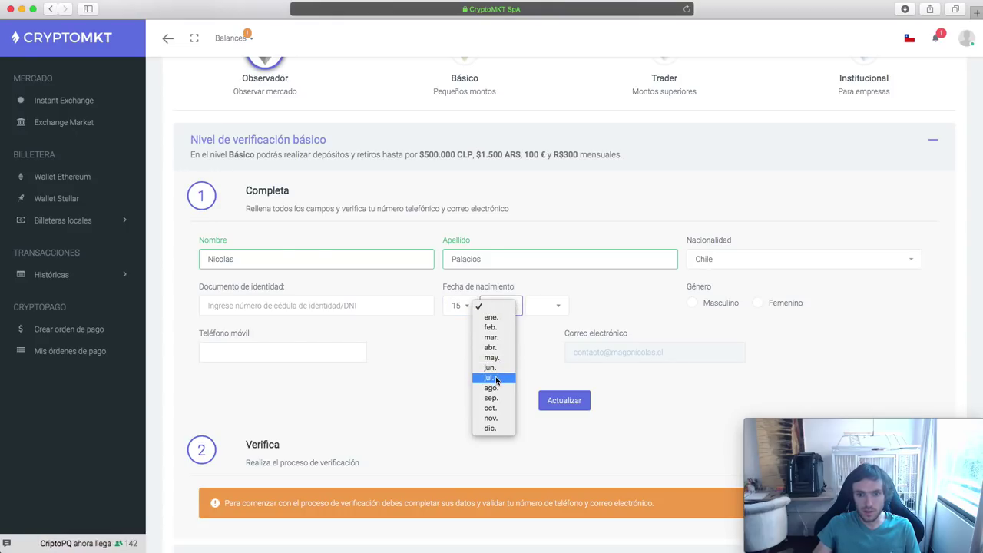
pyautogui.click(496, 380)
pyautogui.click(546, 306)
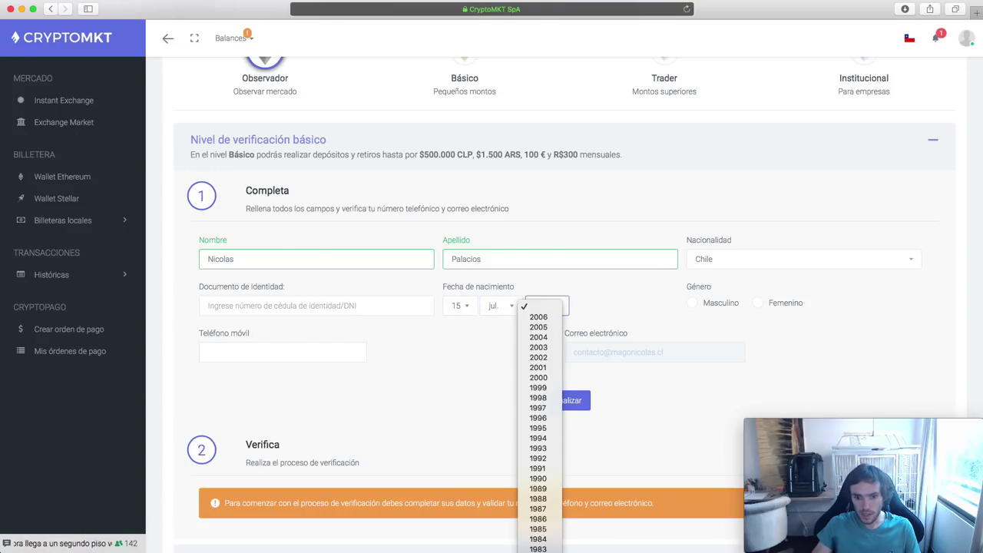
pyautogui.click(538, 518)
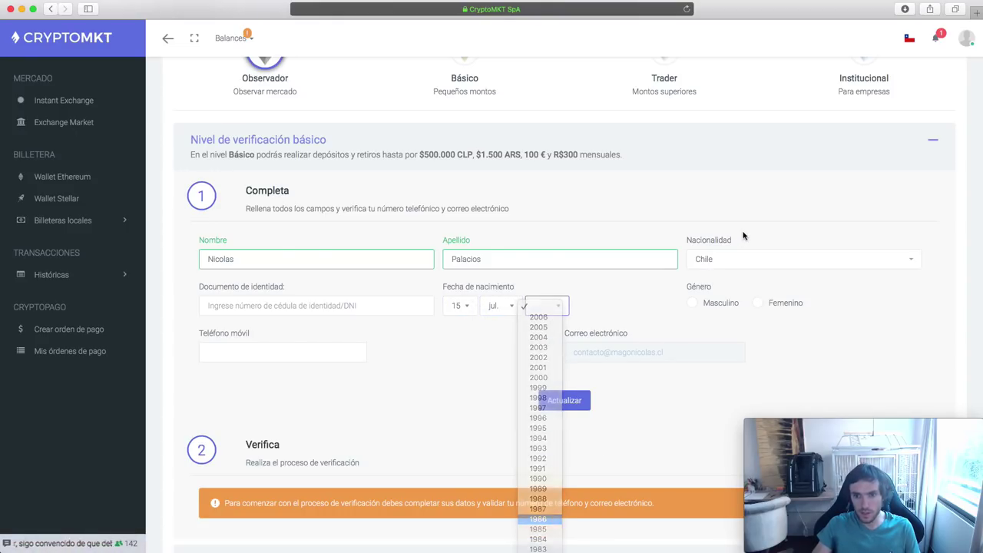
pyautogui.click(695, 305)
# Fill in the identity document number and the +56 mobile phone number.
pyautogui.click(324, 307)
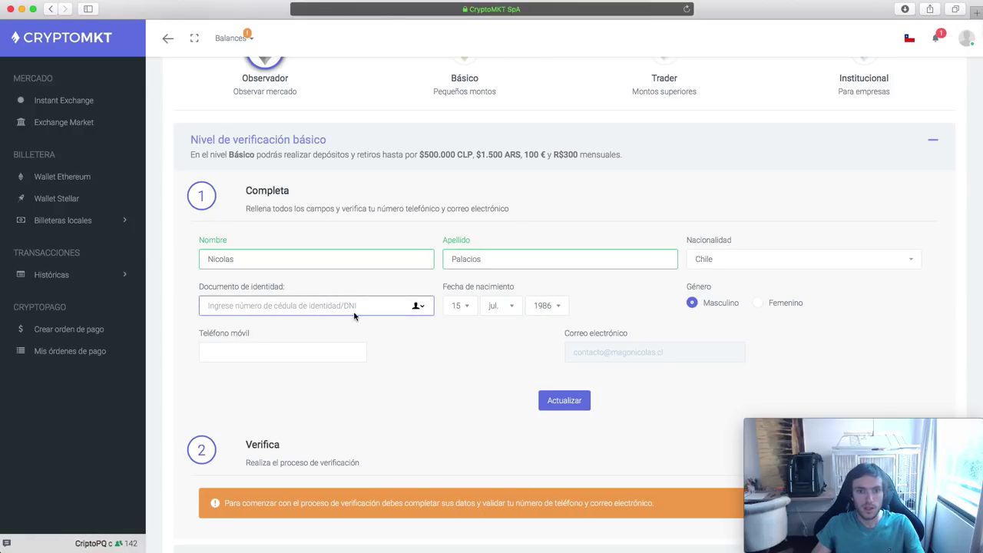
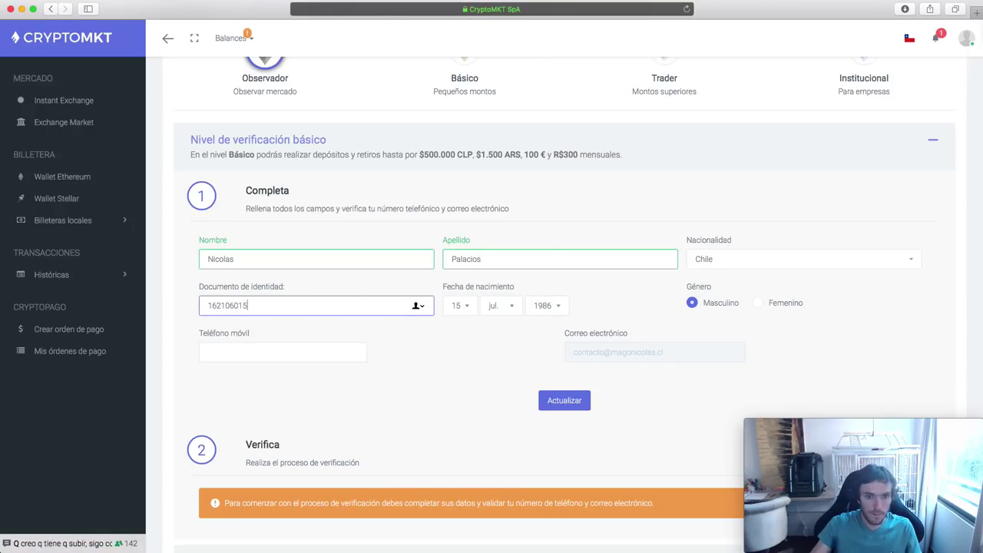
pyautogui.click(333, 357)
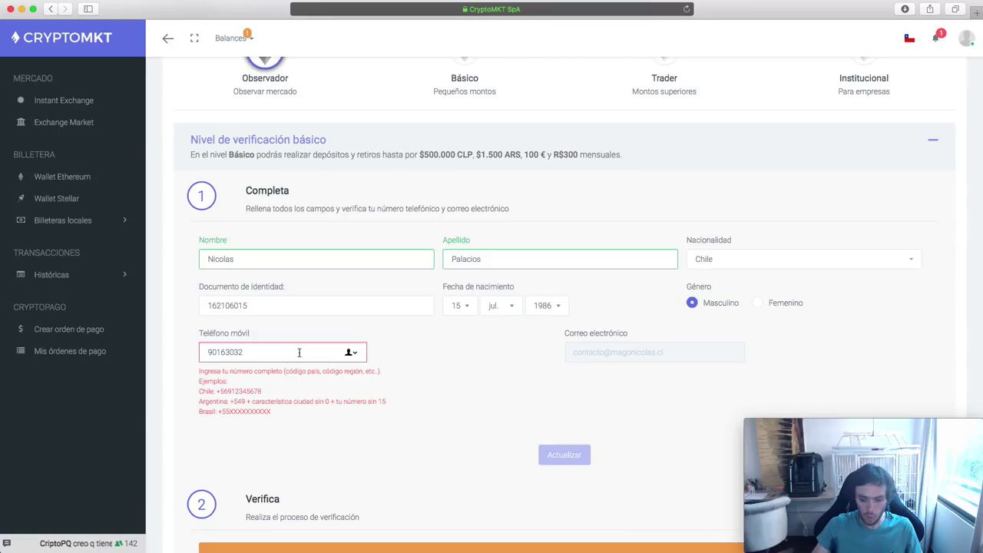
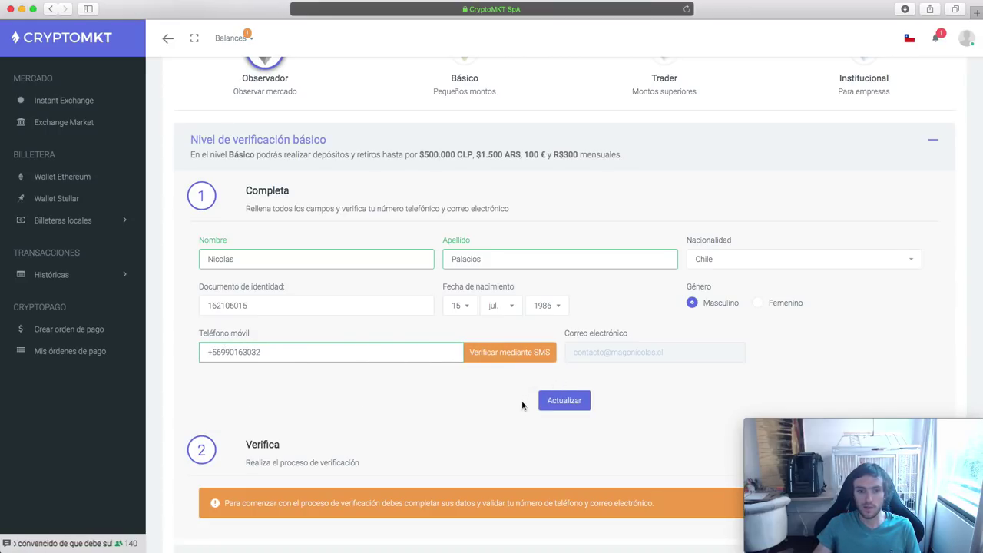
pyautogui.scroll(-1, 522, 406)
# Enter the SMS code, validate the phone with Validar, and save the data with Actualizar.
pyautogui.click(488, 126)
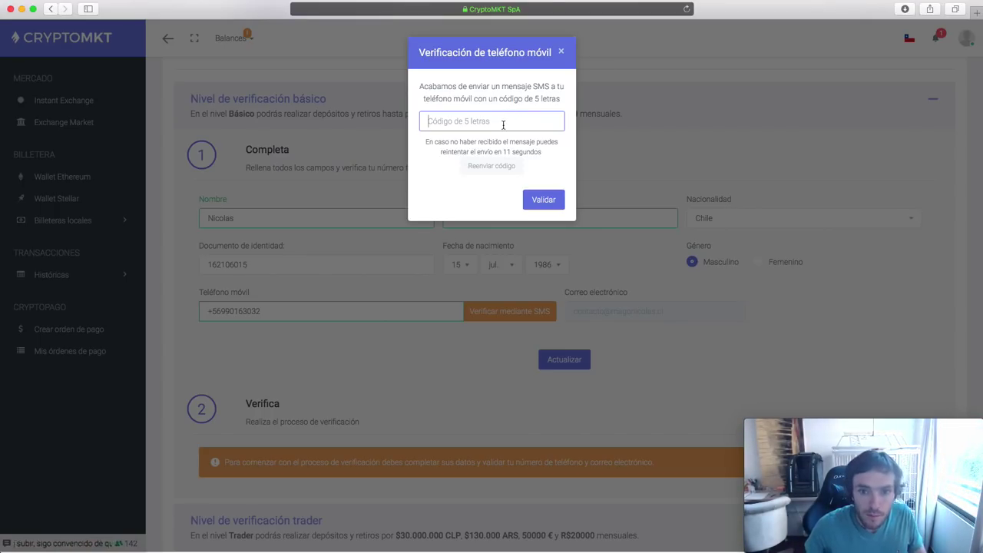
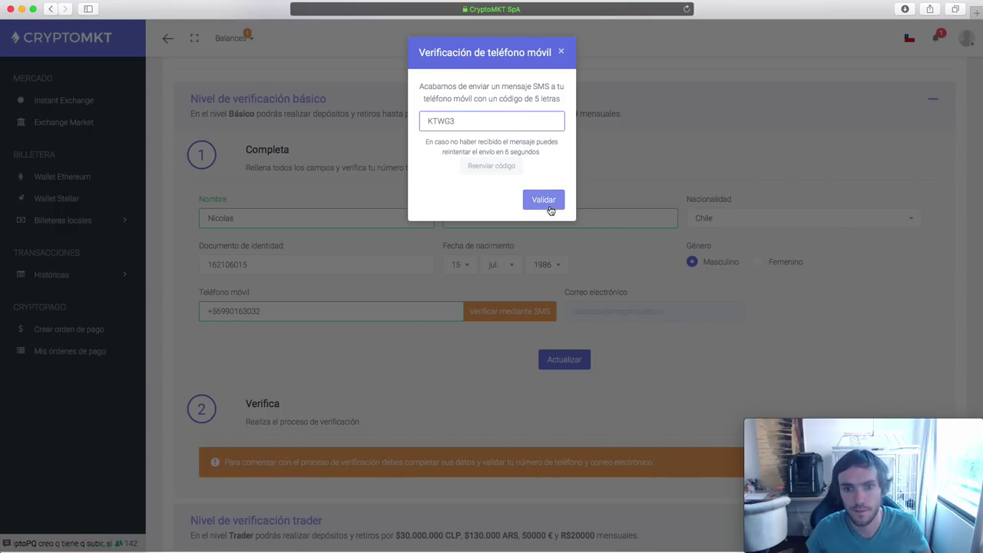
pyautogui.click(543, 200)
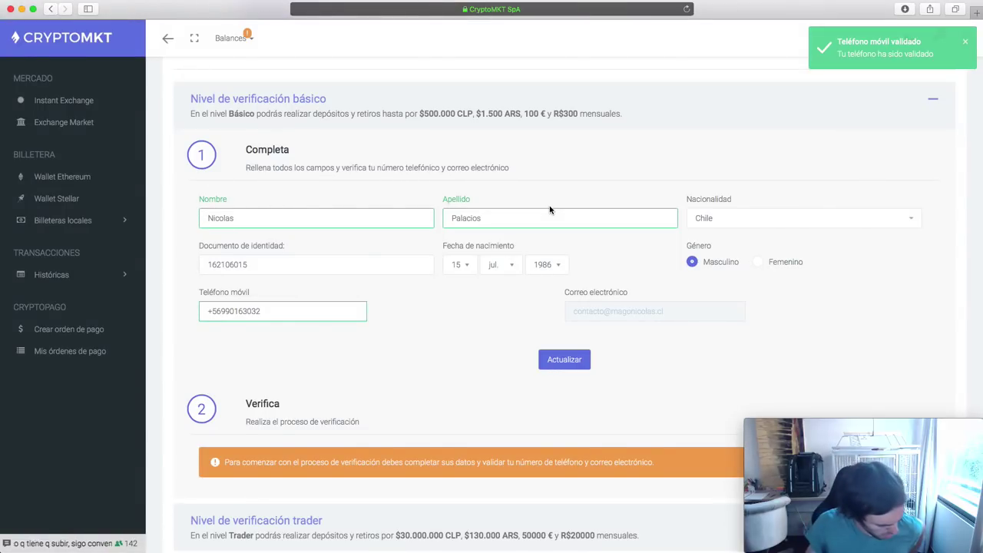
pyautogui.scroll(-4, 564, 328)
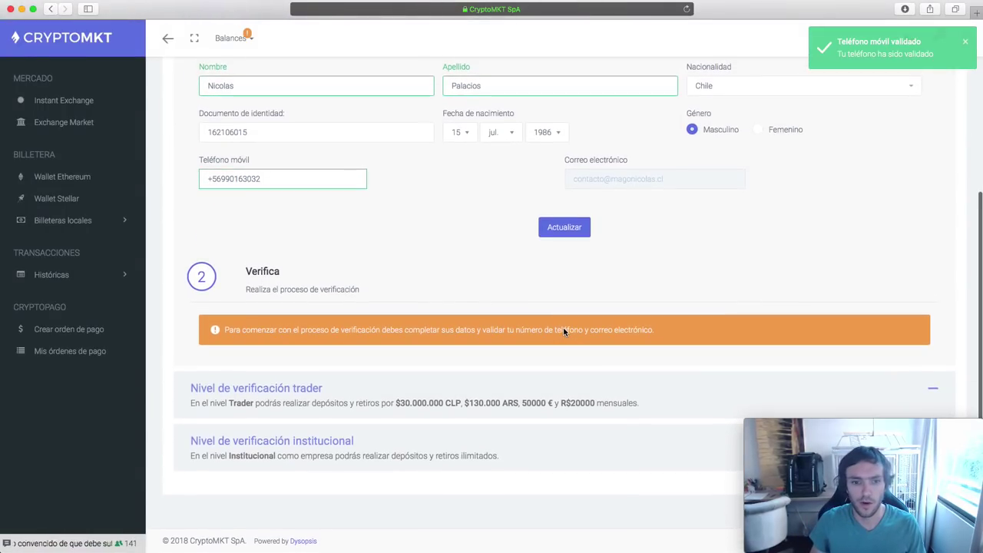
pyautogui.scroll(3, 564, 329)
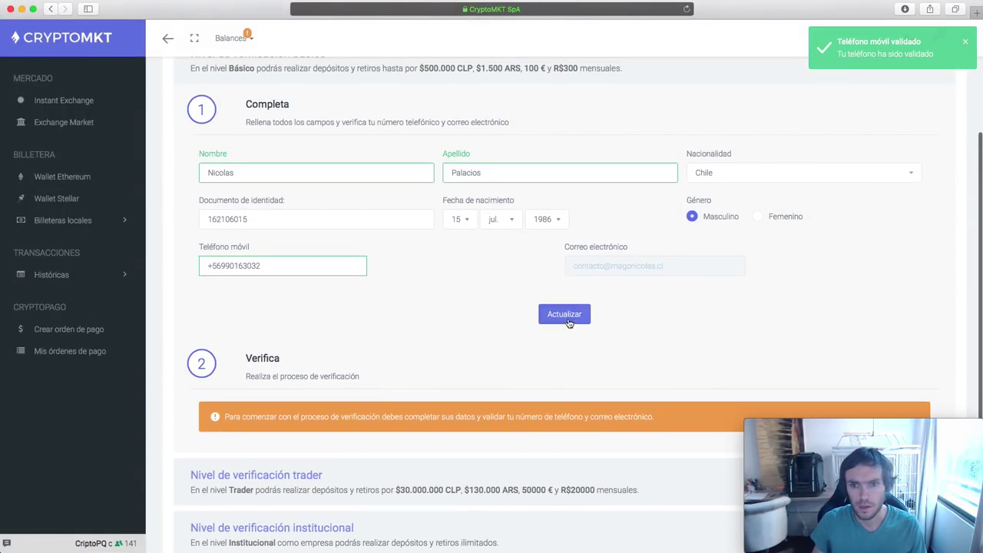
pyautogui.click(569, 315)
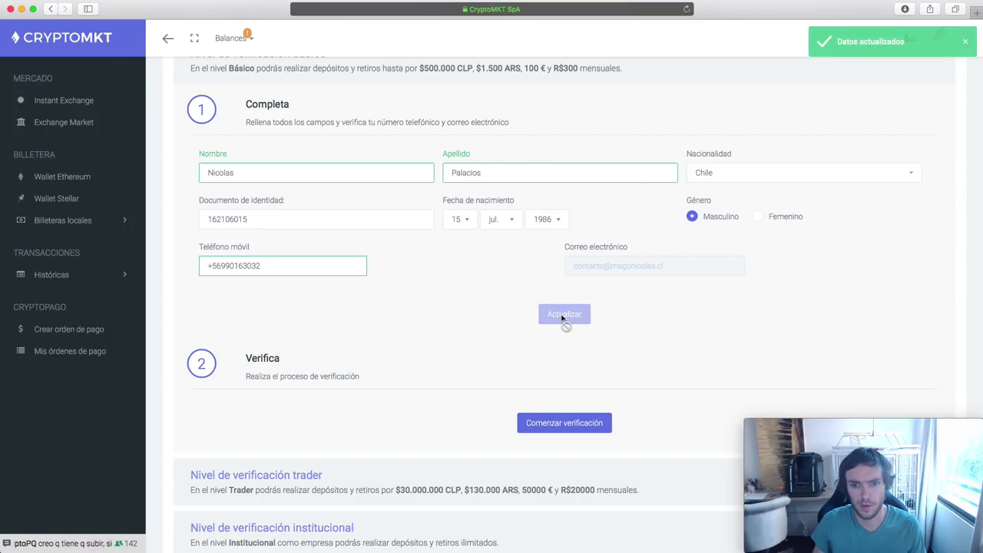
pyautogui.scroll(-3, 565, 330)
# Start identity verification, choose Chile as issuing country, and pick Subir archivos.
pyautogui.click(566, 339)
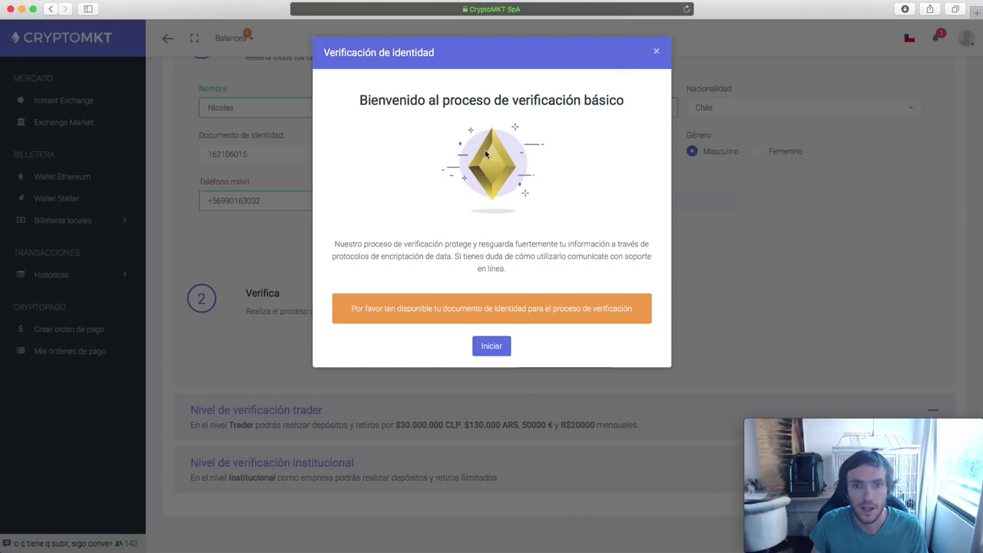
pyautogui.click(498, 347)
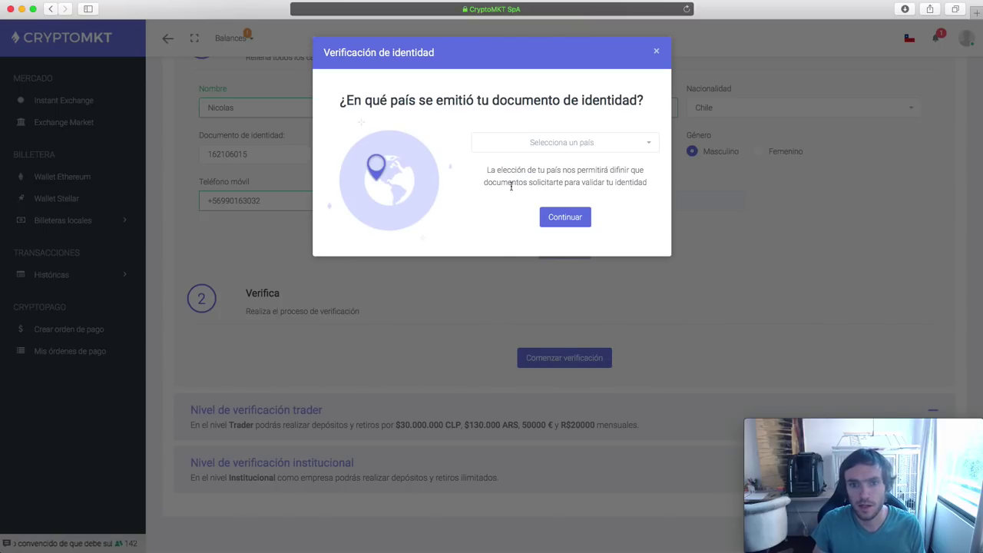
pyautogui.click(575, 144)
pyautogui.write('chi')
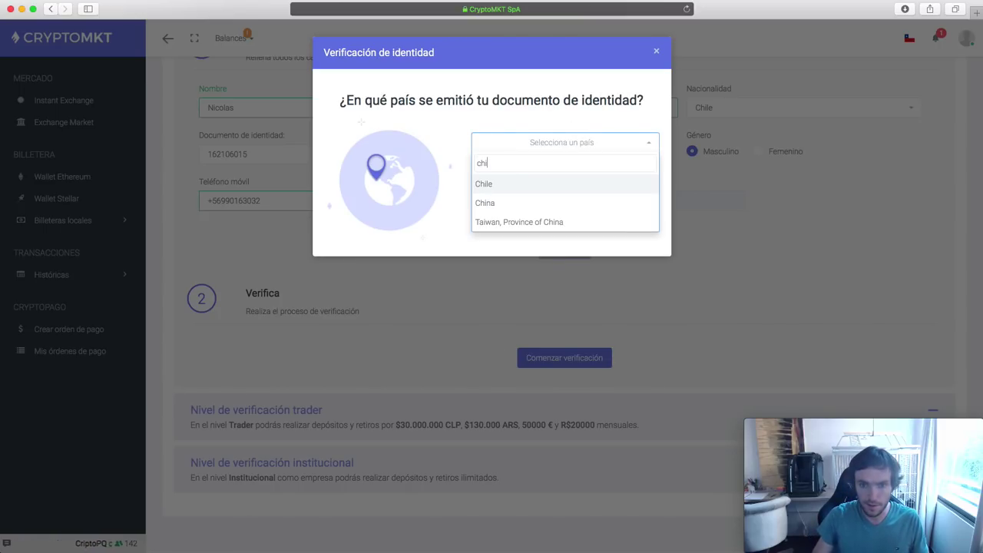
pyautogui.click(517, 185)
pyautogui.click(576, 216)
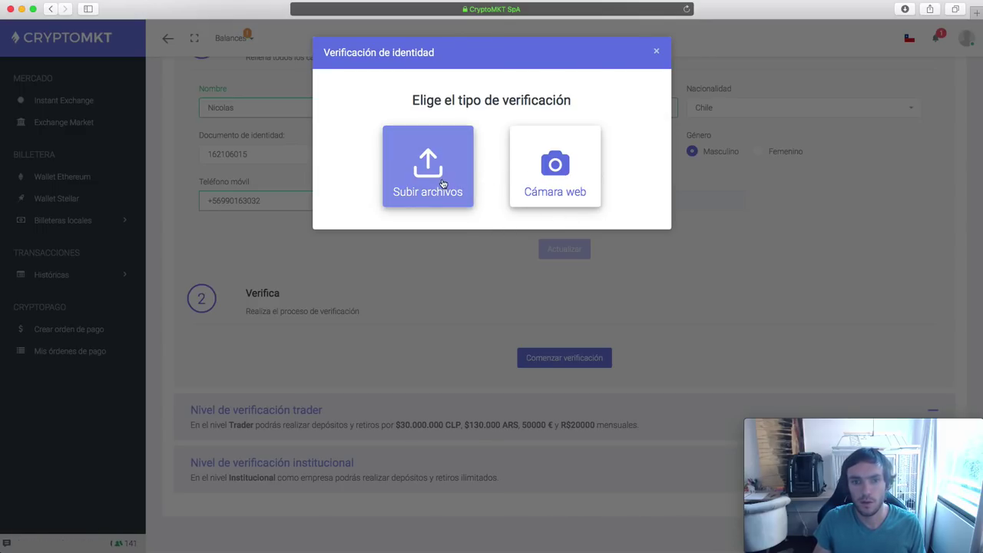
pyautogui.click(440, 184)
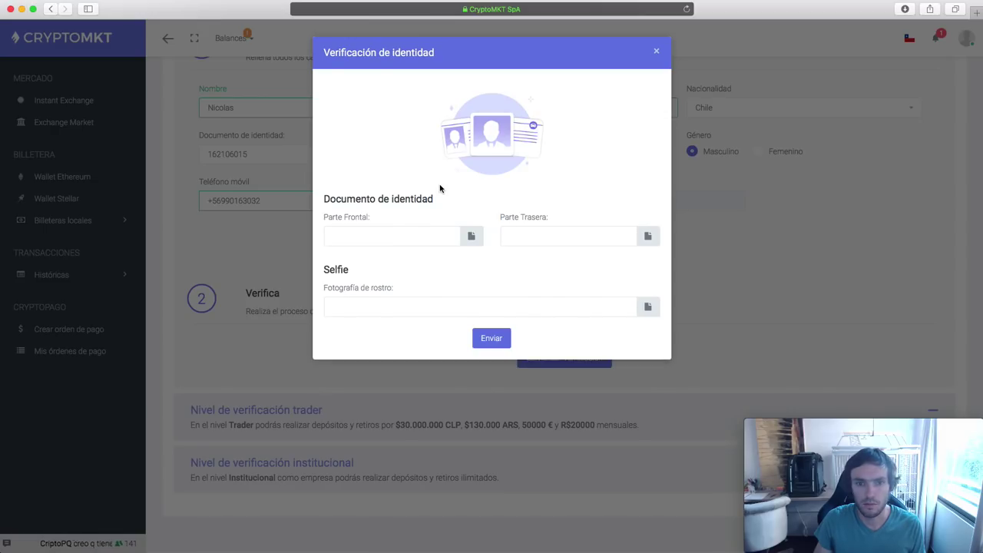
# Attach 6243015040.jpeg as the ID front and 6178026608.jpeg as the ID back.
pyautogui.click(471, 238)
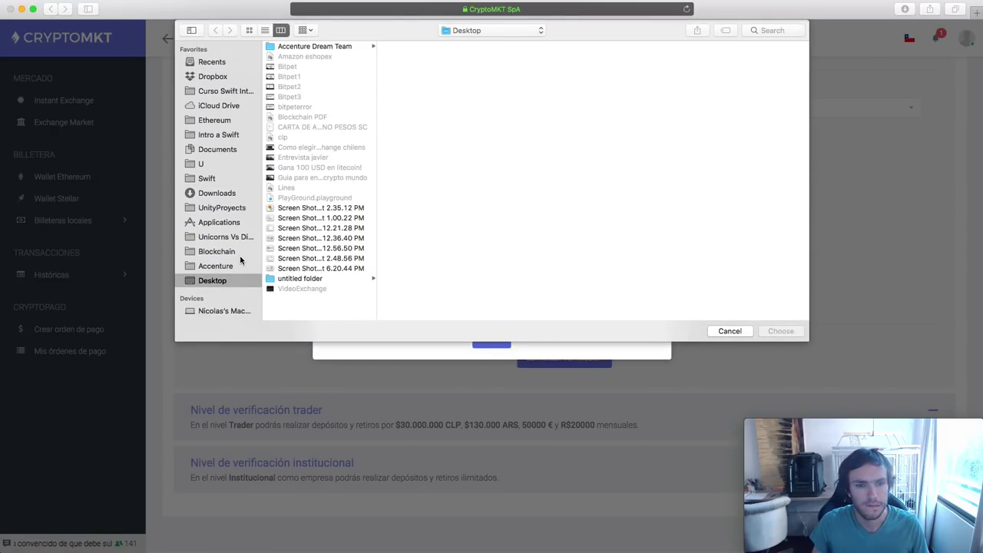
pyautogui.click(217, 149)
pyautogui.click(307, 46)
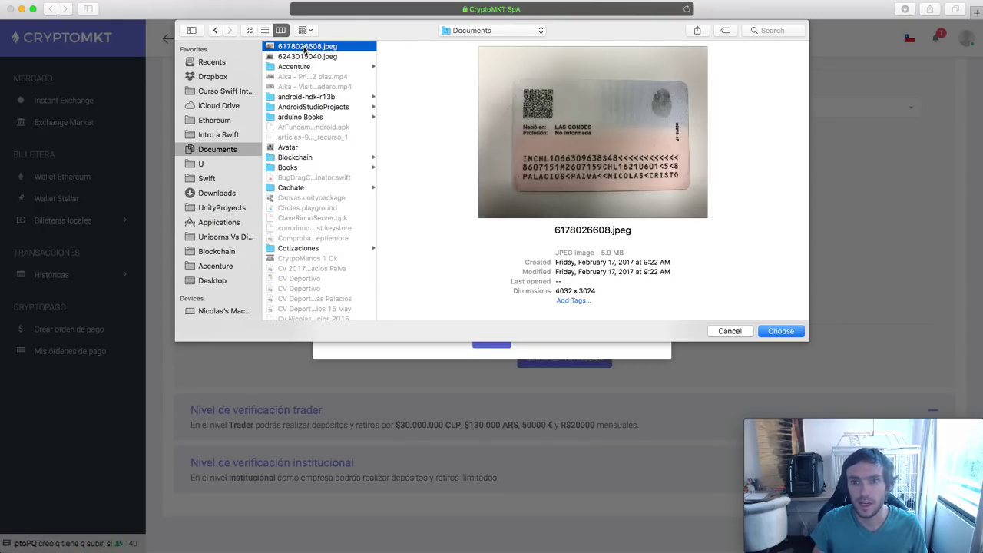
pyautogui.click(319, 57)
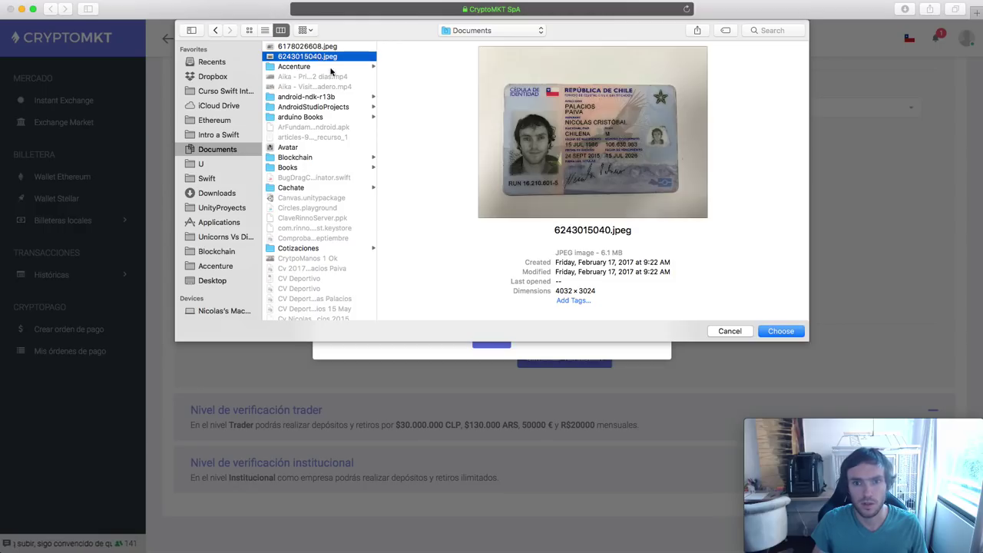
pyautogui.click(792, 331)
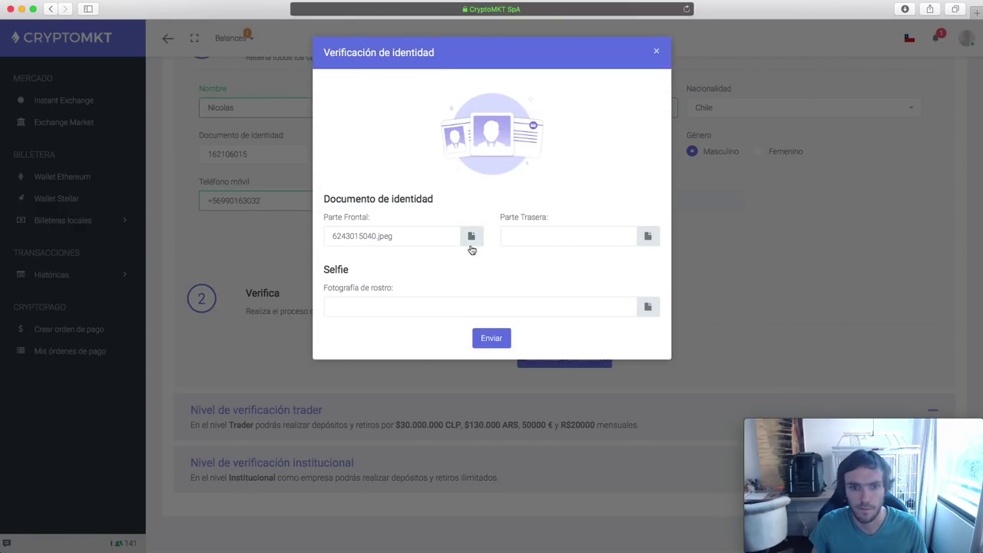
pyautogui.click(648, 238)
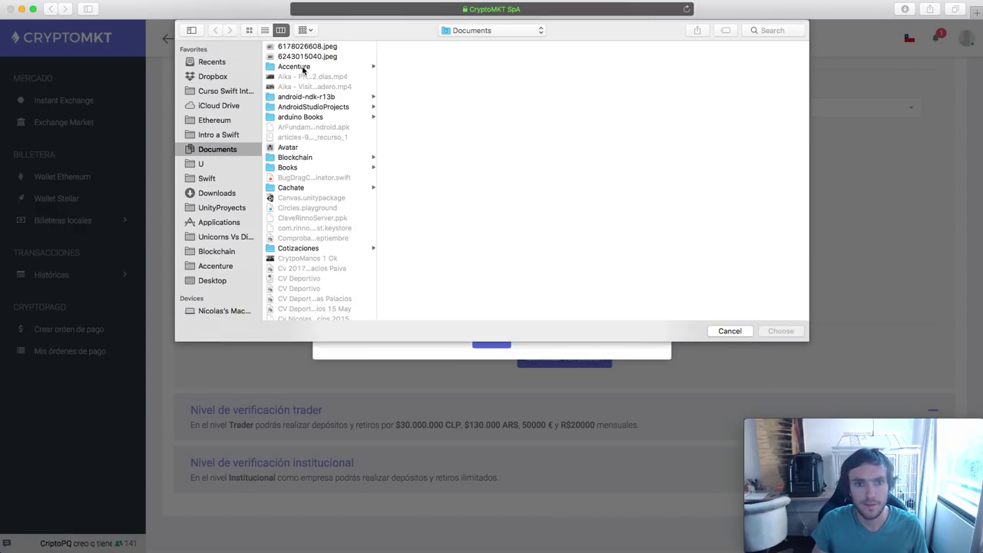
pyautogui.click(308, 47)
pyautogui.click(788, 334)
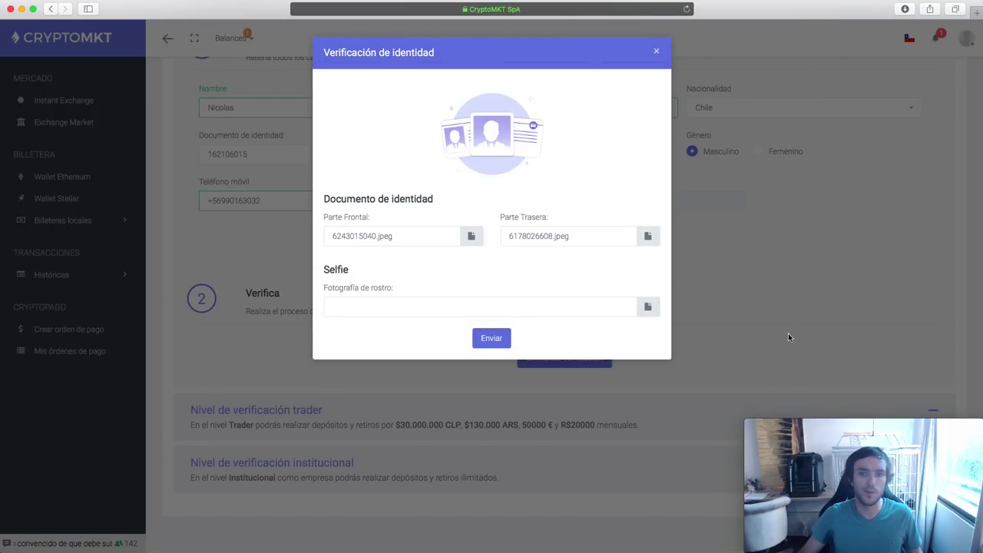
# Attach the Foto Perfil image as the selfie and submit the documents with Enviar.
pyautogui.click(646, 308)
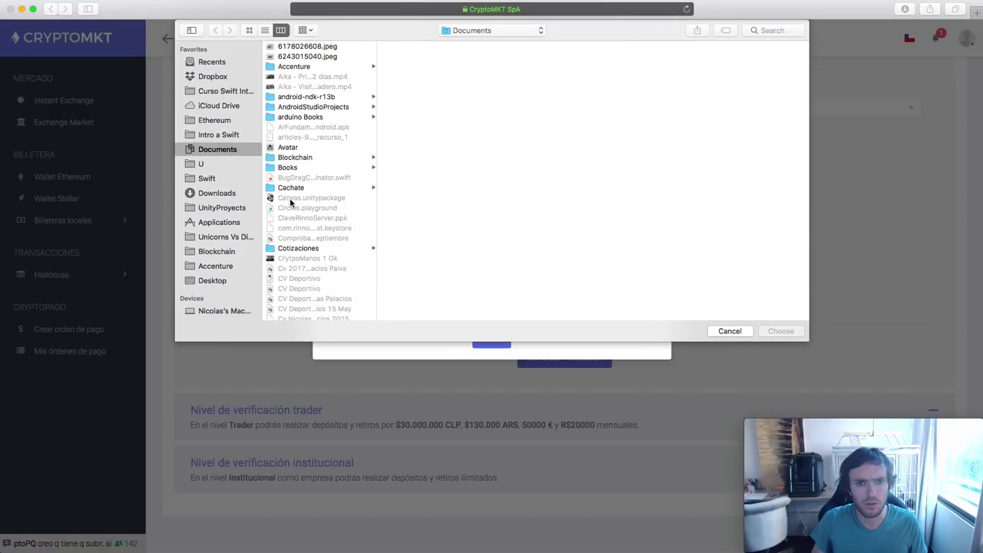
pyautogui.click(290, 148)
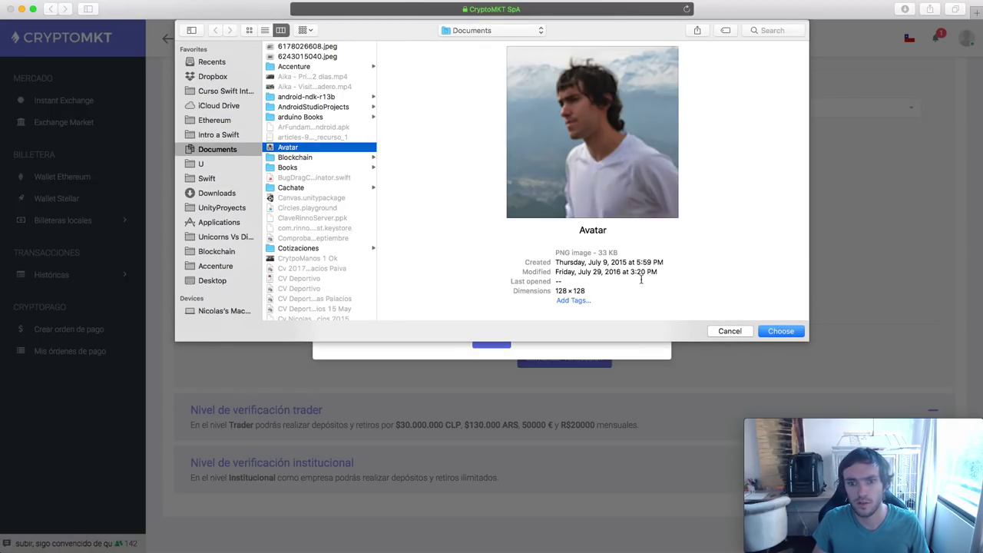
pyautogui.scroll(-15, 305, 184)
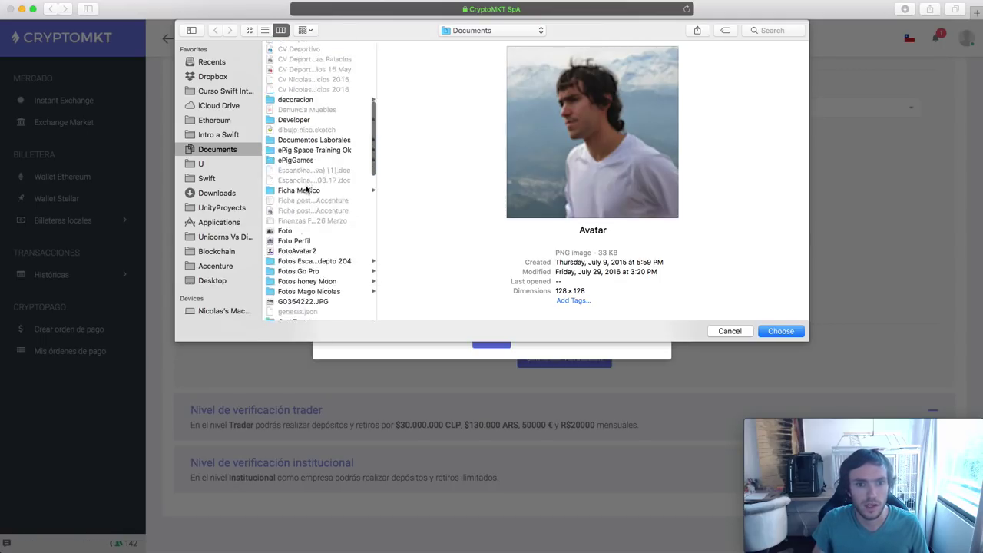
pyautogui.scroll(10, 304, 239)
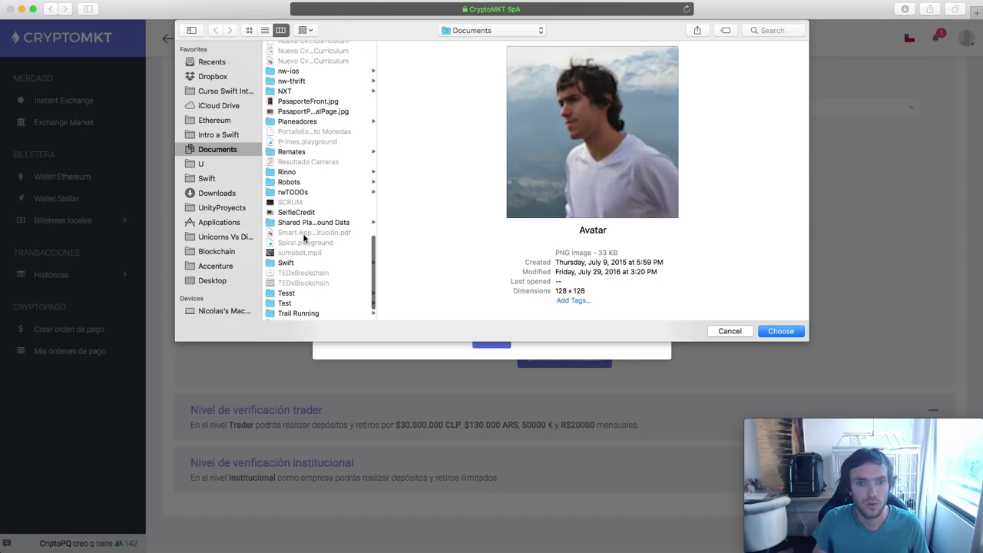
pyautogui.scroll(5, 305, 239)
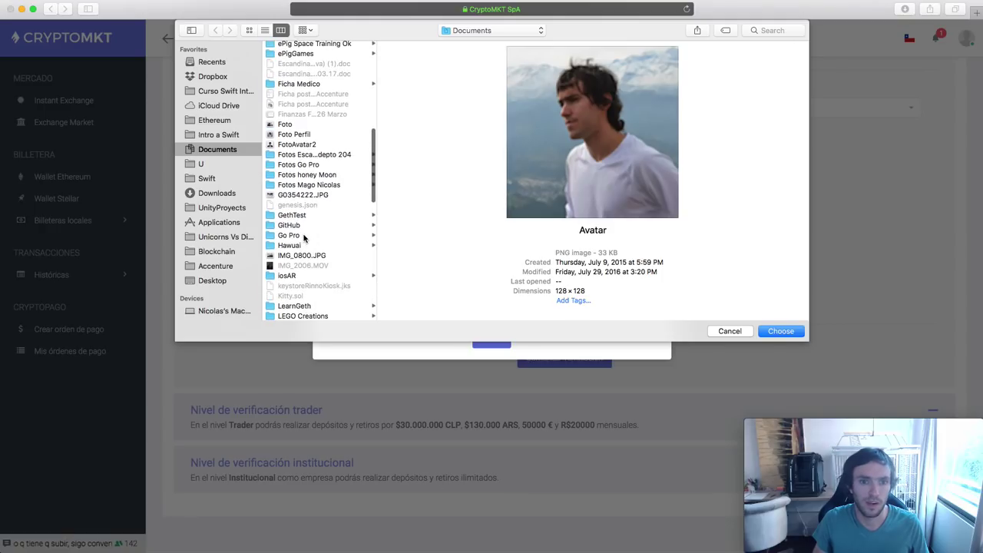
pyautogui.click(297, 179)
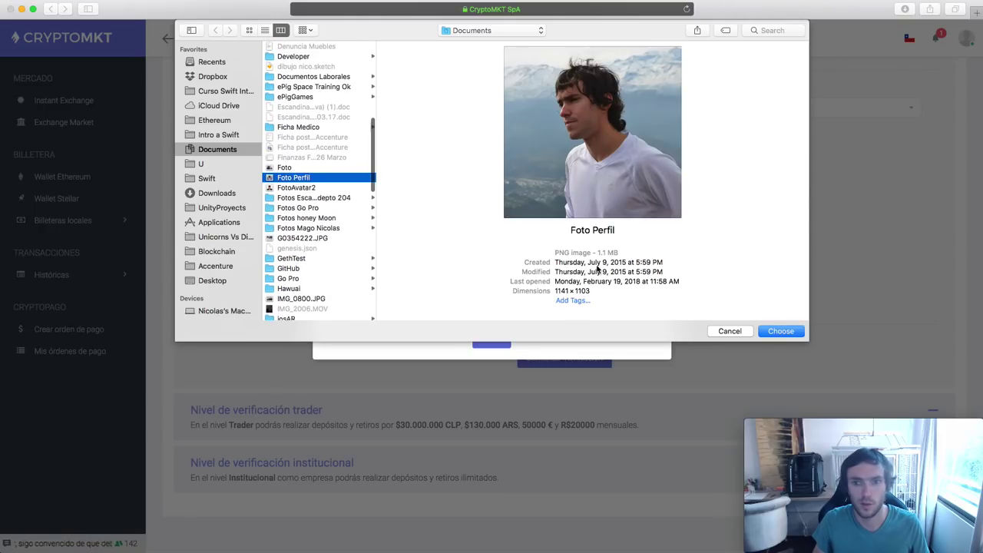
pyautogui.click(778, 331)
pyautogui.click(492, 341)
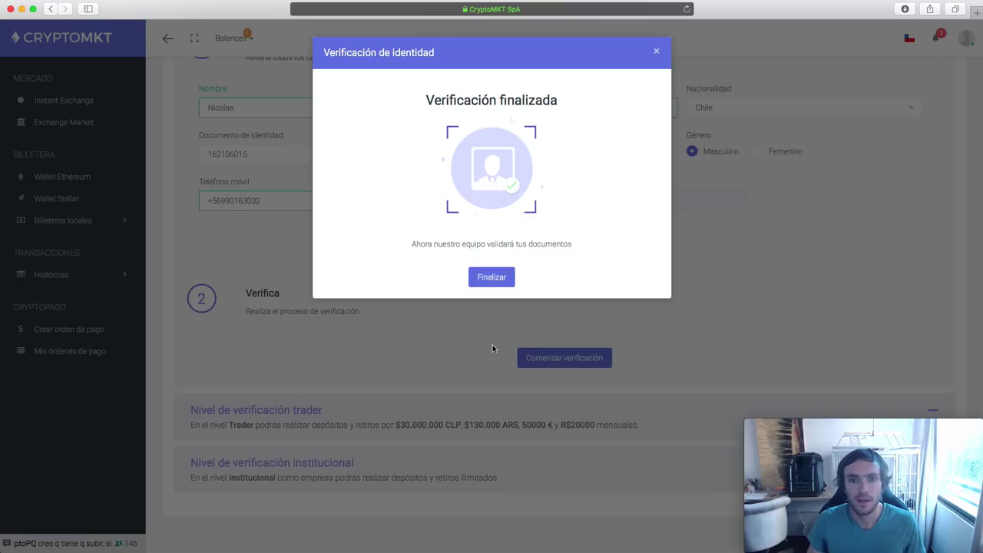
# Close the finished verification and expand the básico and trader level cards.
pyautogui.click(491, 277)
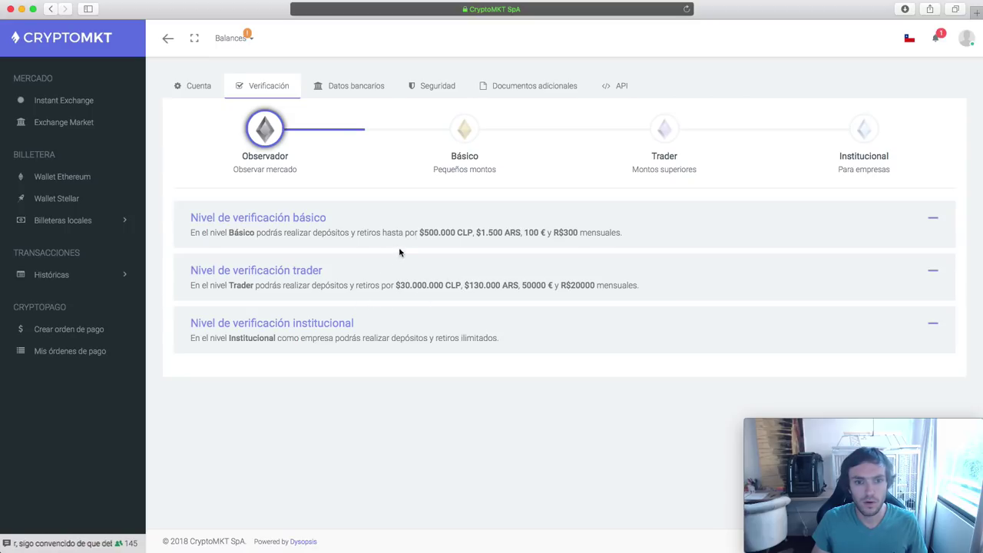
pyautogui.click(435, 229)
pyautogui.scroll(-5, 440, 263)
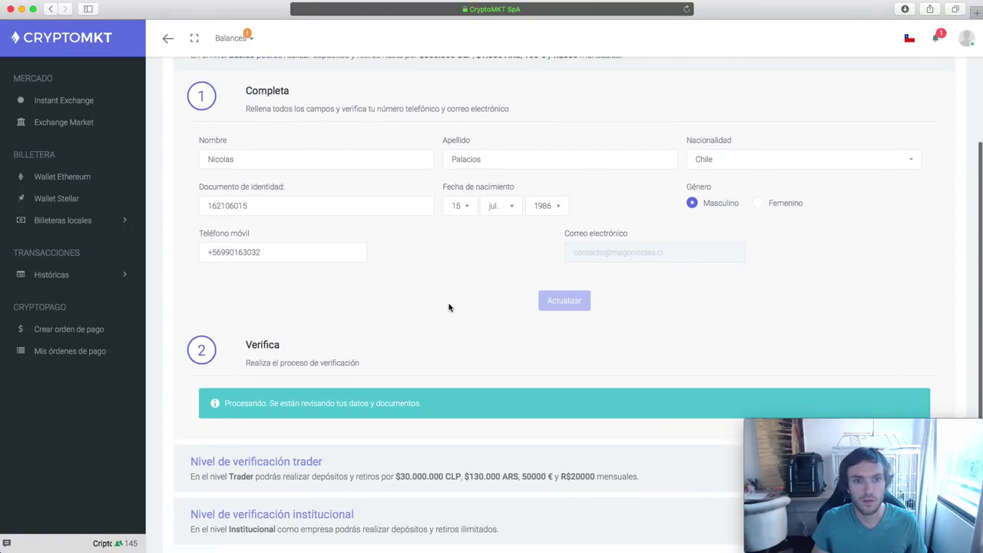
pyautogui.click(394, 400)
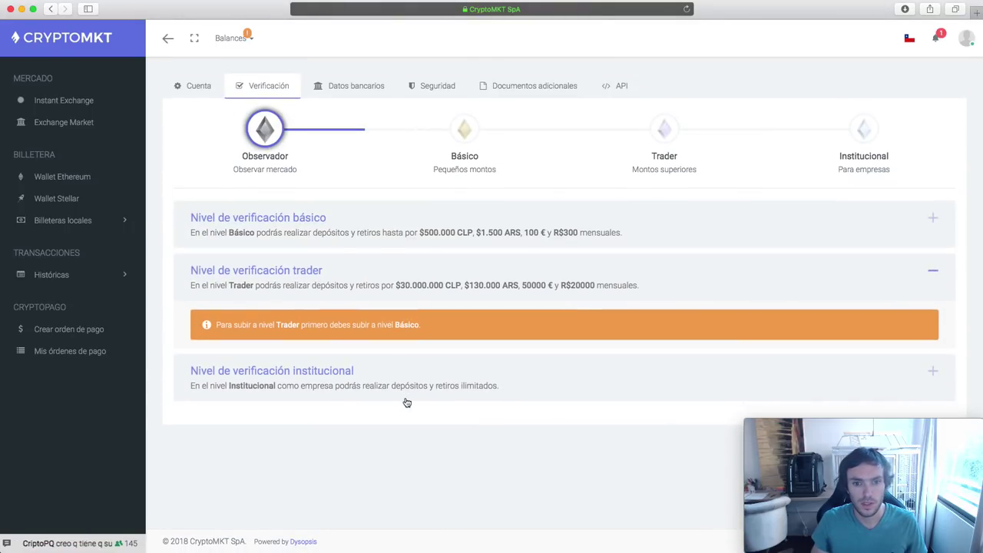
# Reopen the básico level card and read its documents-under-review notice.
pyautogui.click(421, 231)
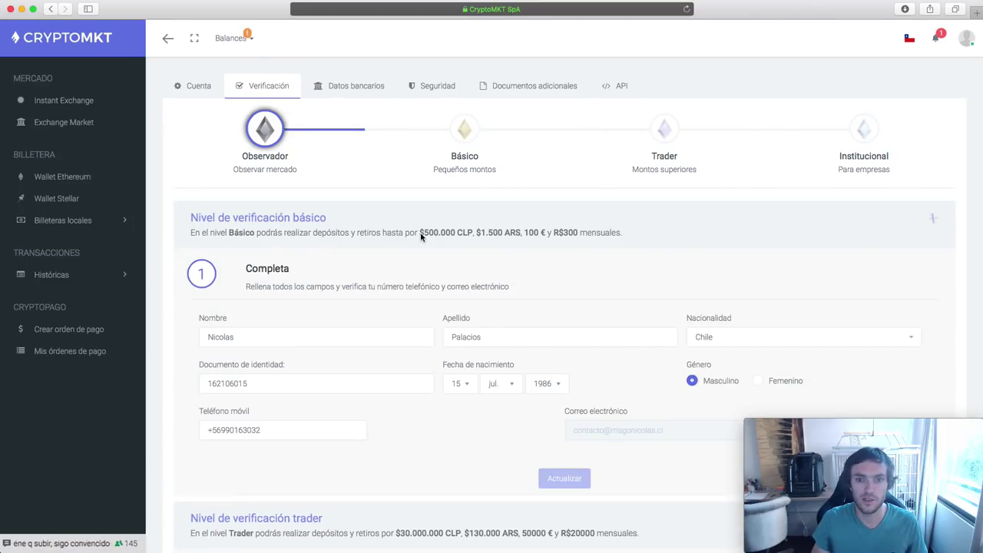
pyautogui.scroll(-5, 441, 306)
pyautogui.scroll(2, 440, 306)
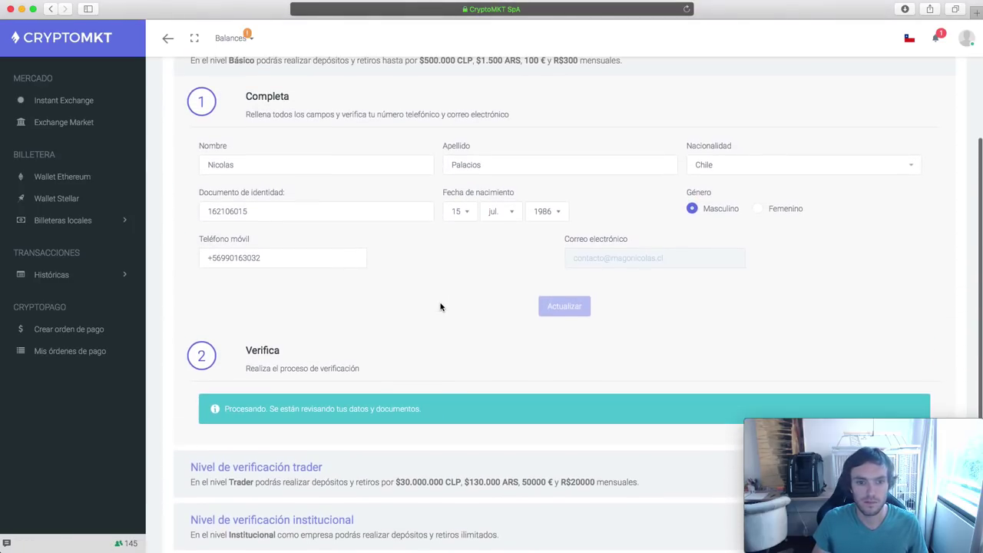
pyautogui.scroll(-2, 661, 346)
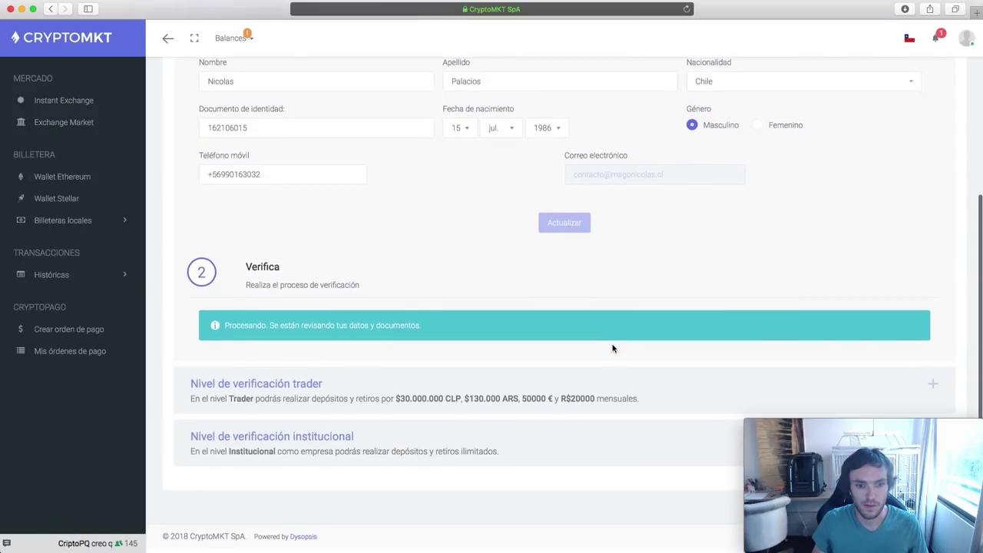
pyautogui.scroll(6, 612, 345)
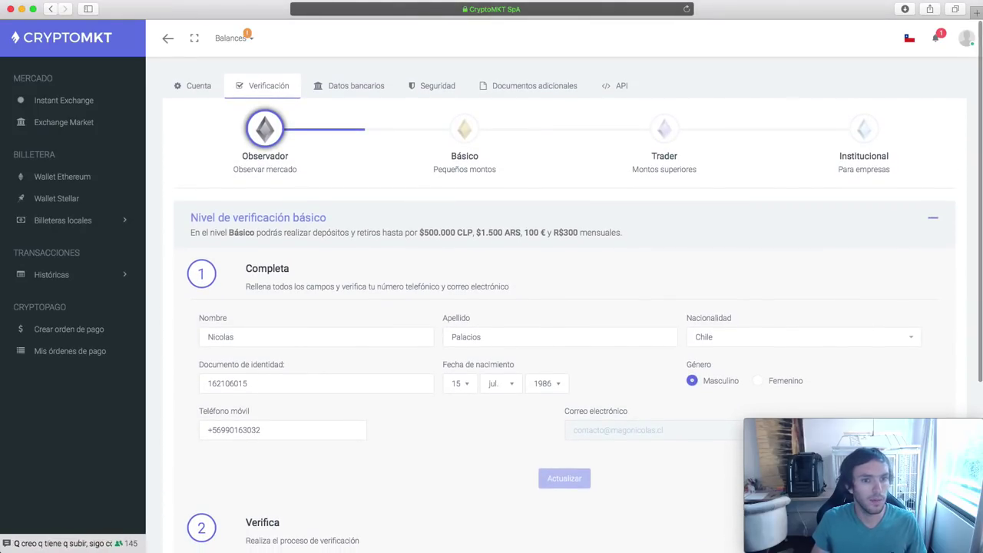
pyautogui.scroll(-6, 577, 351)
pyautogui.scroll(6, 589, 355)
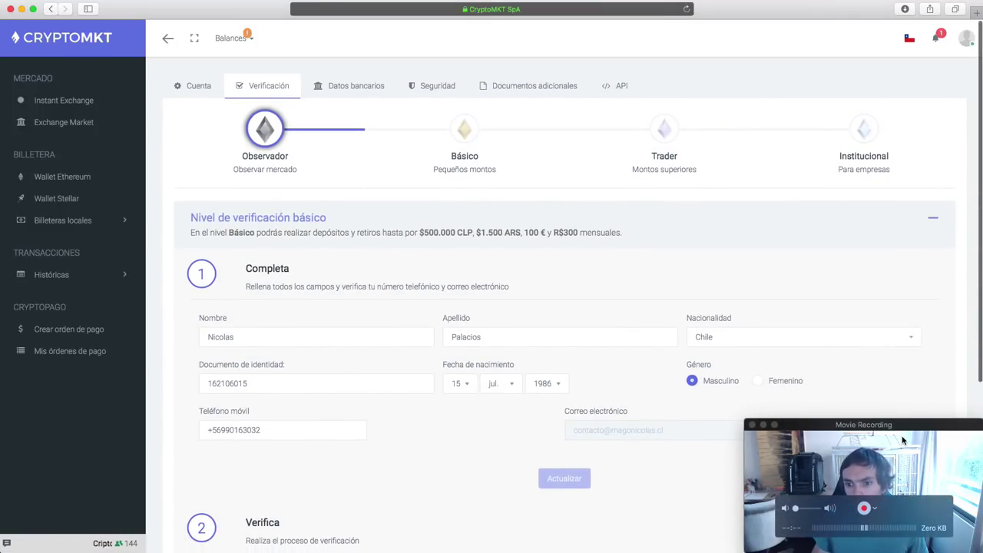
pyautogui.moveTo(911, 425); pyautogui.dragTo(166, 425)
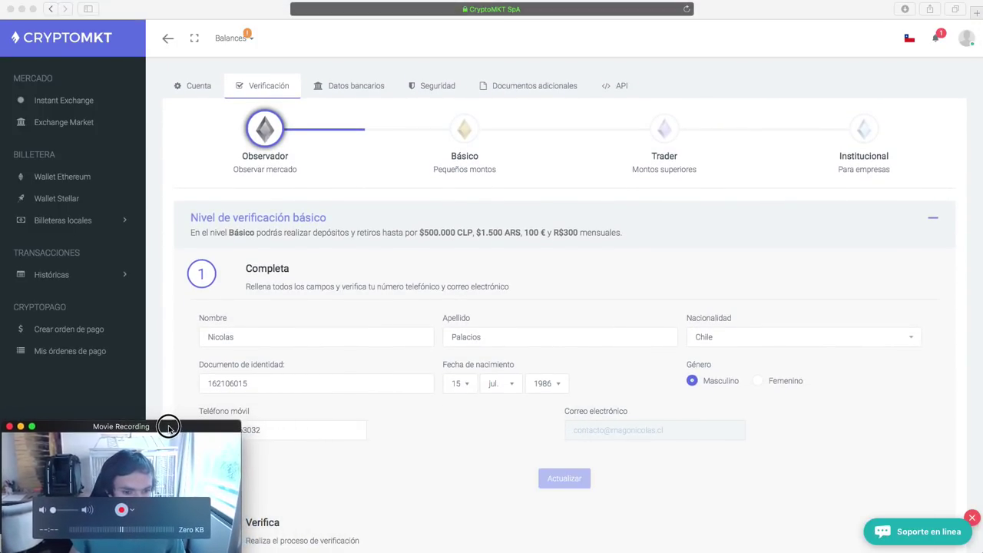
pyautogui.scroll(-1, 895, 447)
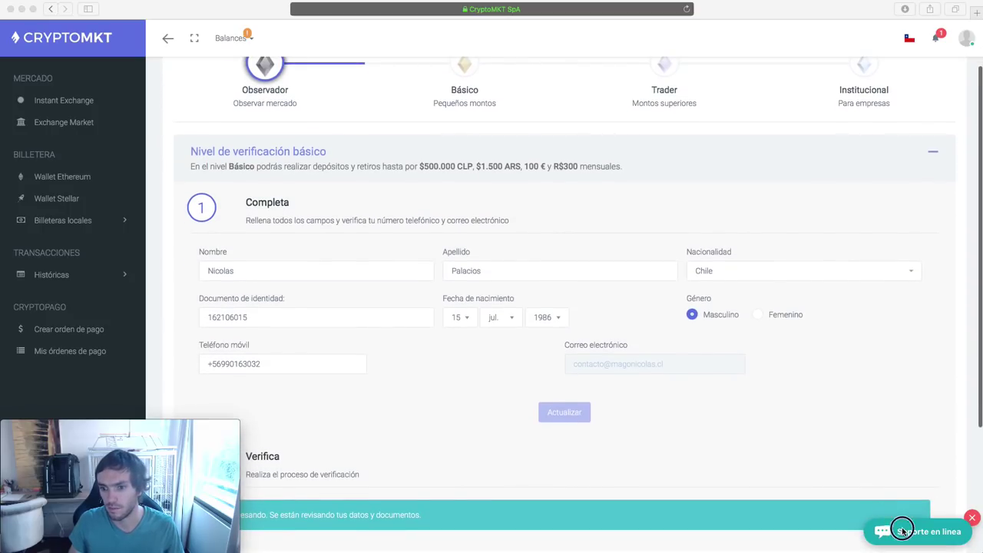
# In the support chat, say you tried verifying the basic level and ask how long it takes.
pyautogui.click(914, 532)
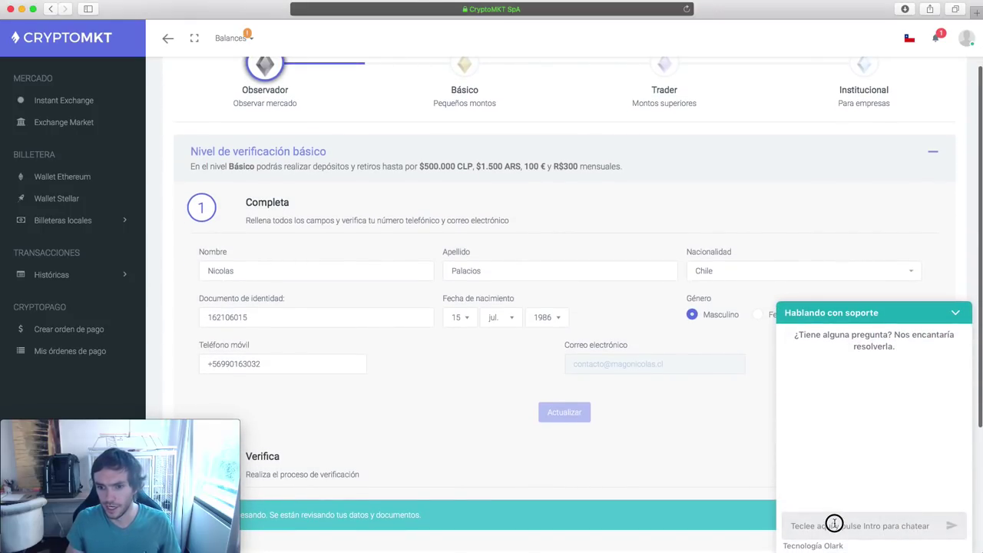
pyautogui.click(834, 524)
pyautogui.write('Hola, acabo de tratar de')
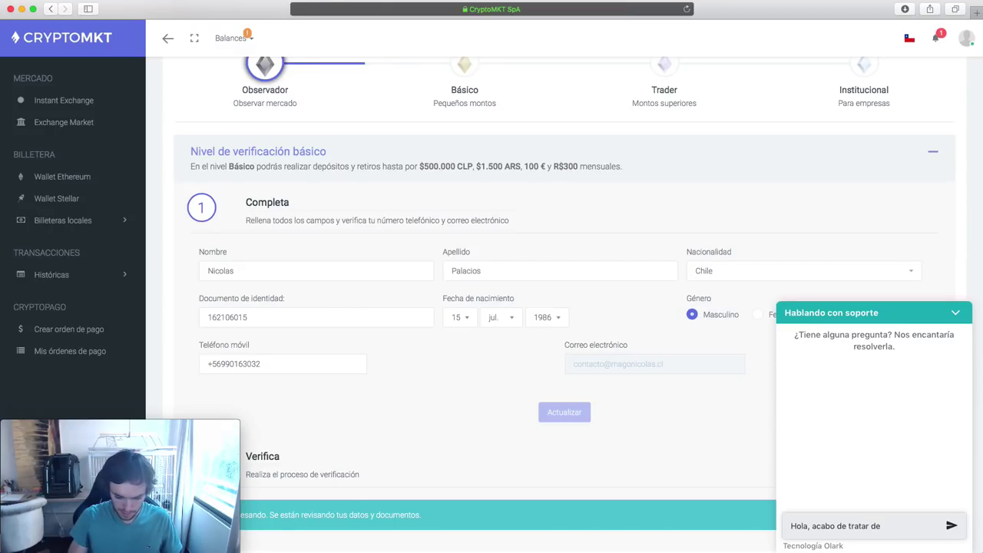
pyautogui.write(' verificar nivel')
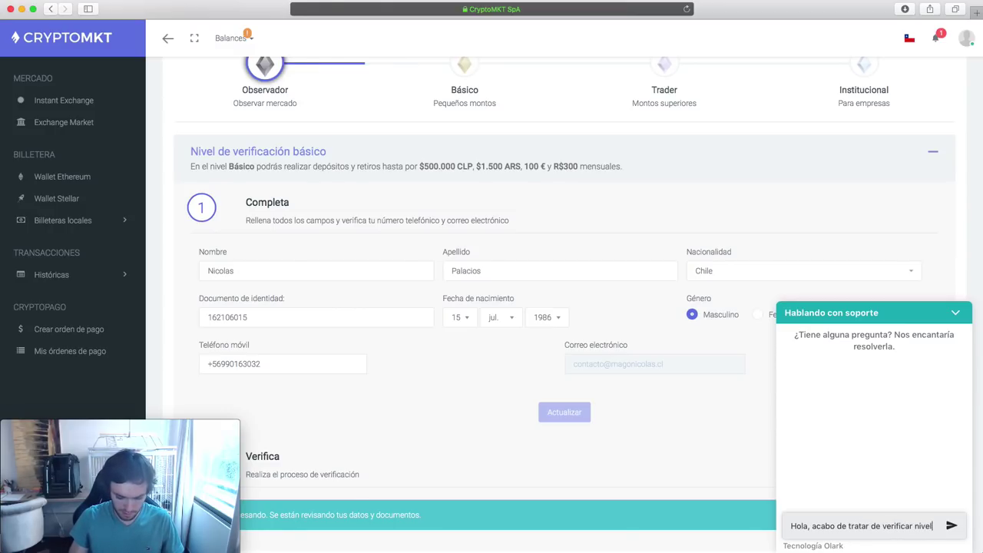
pyautogui.write(' basuco')
pyautogui.press('Return')
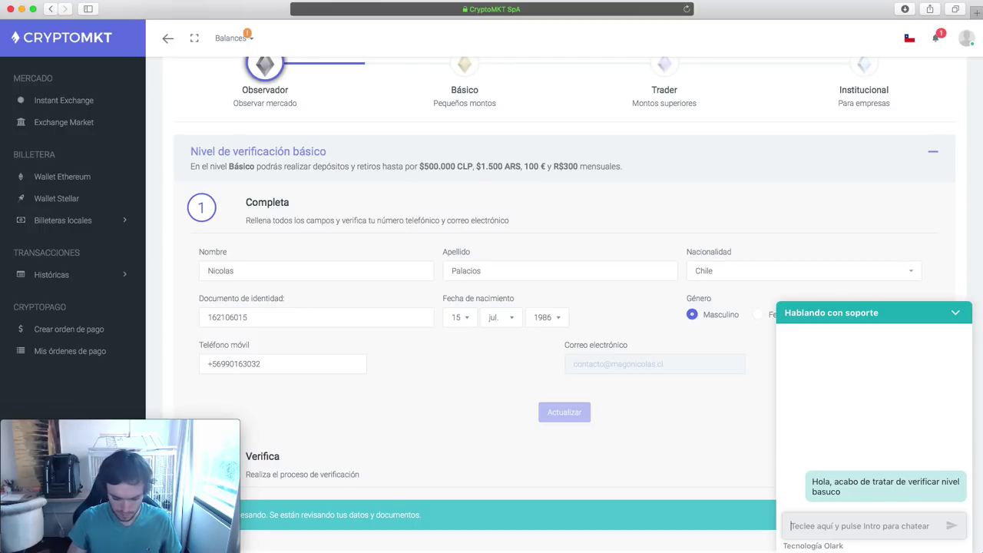
pyautogui.write('basico^')
pyautogui.press('Return')
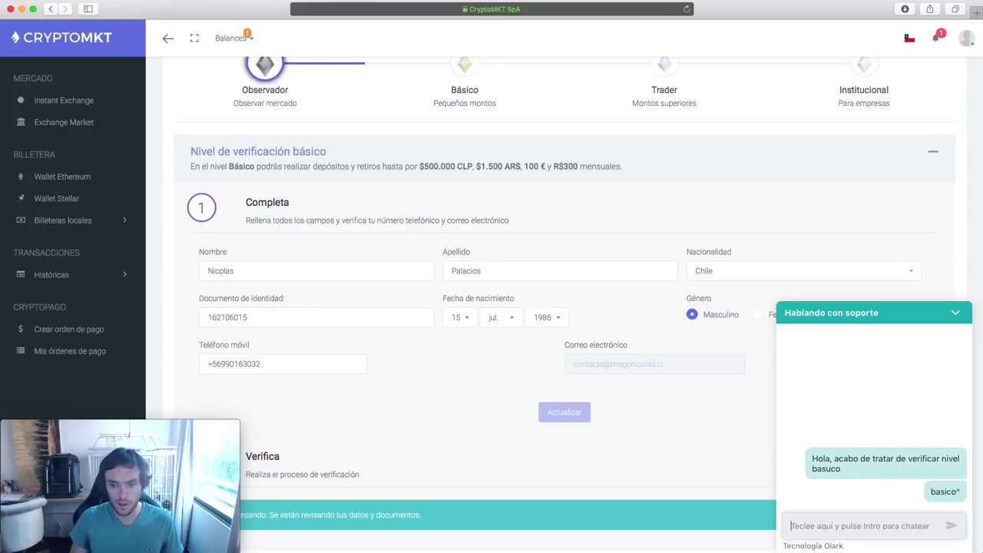
pyautogui.write('cuanto demora, para tratar de ha')
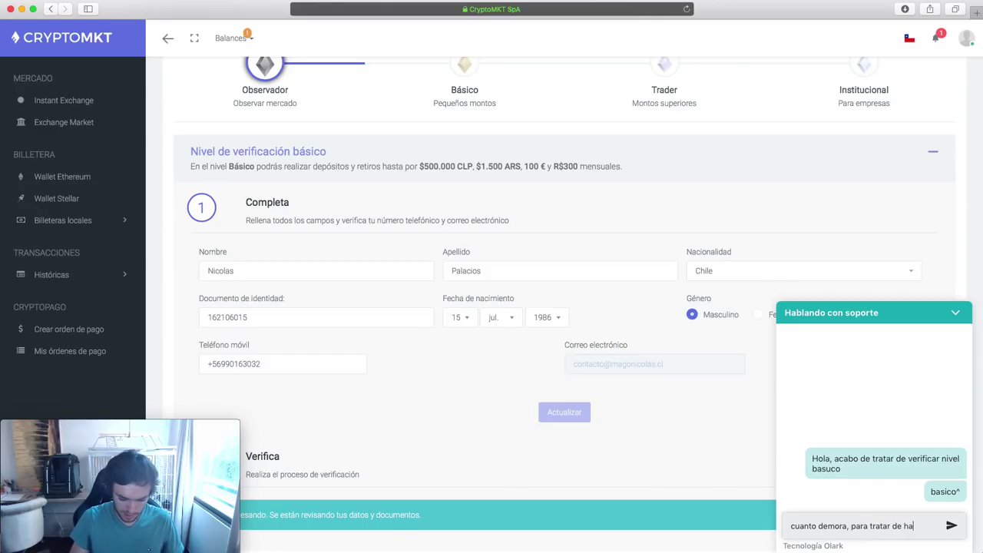
pyautogui.write('cer el nivel trader?')
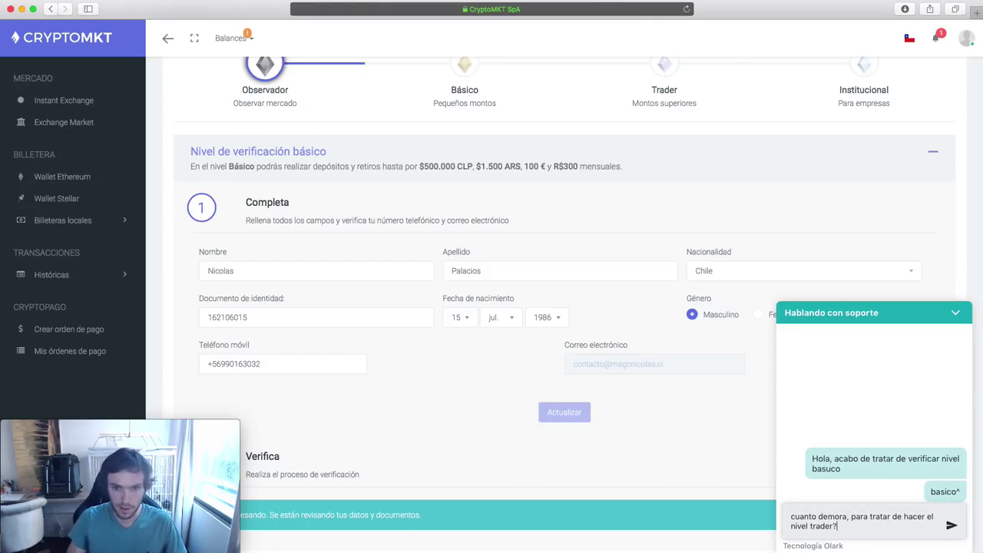
pyautogui.press('Return')
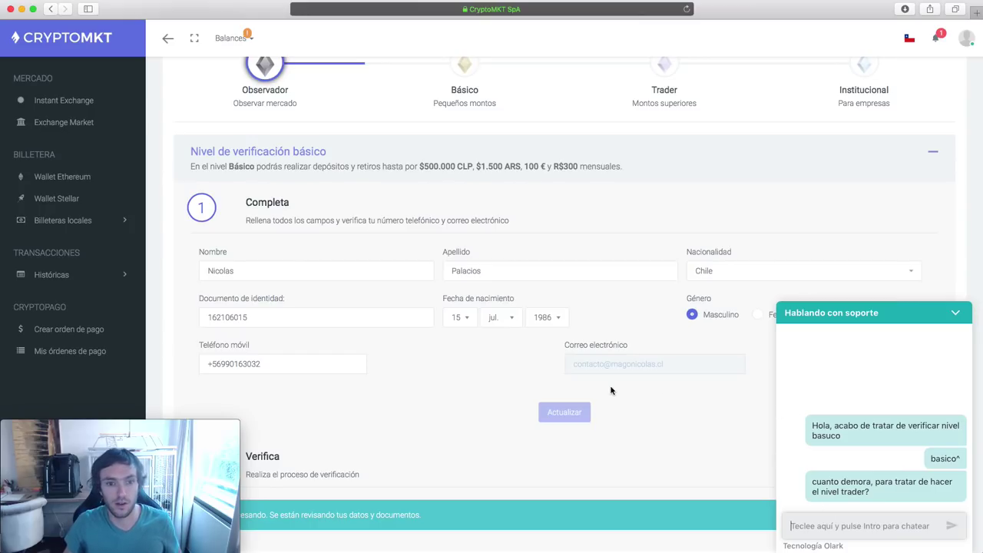
# Check the trader level, the Cuenta page and balance notice, then expand the basic level again.
pyautogui.scroll(-5, 611, 391)
pyautogui.click(538, 405)
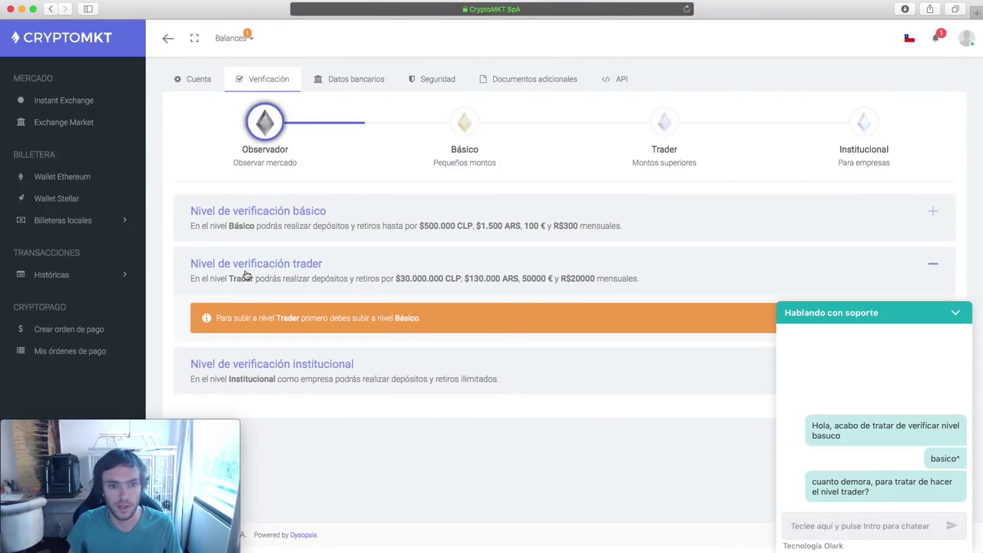
pyautogui.click(186, 82)
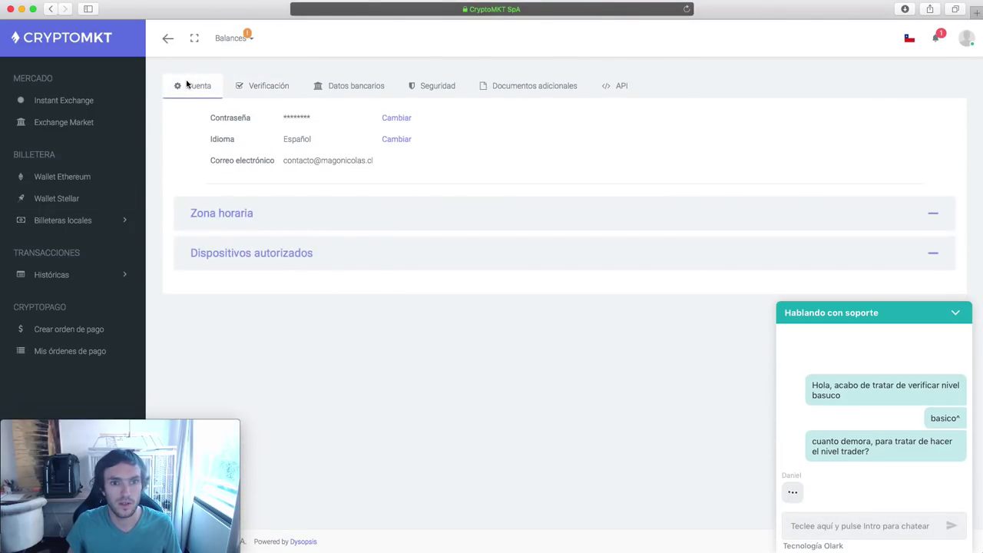
pyautogui.click(247, 39)
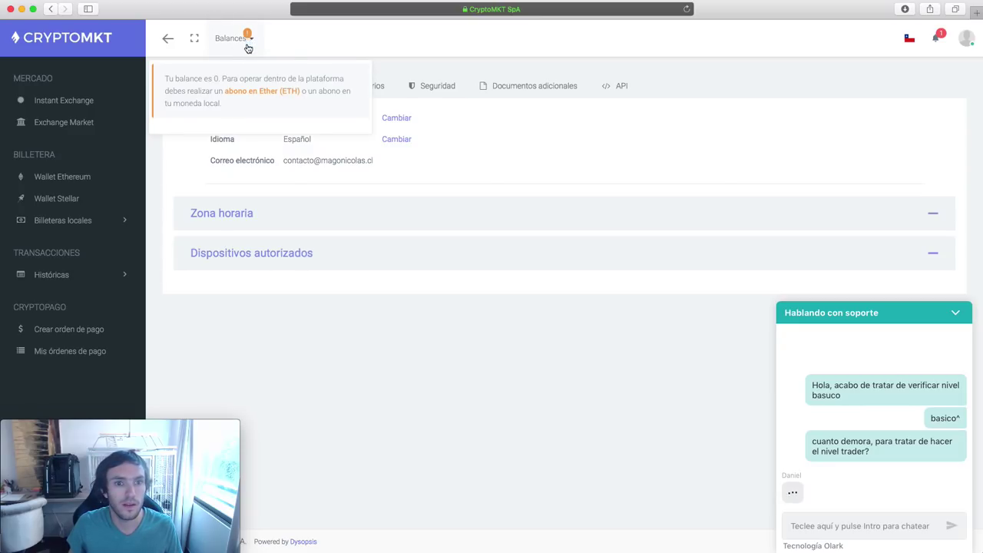
pyautogui.click(643, 119)
pyautogui.click(268, 86)
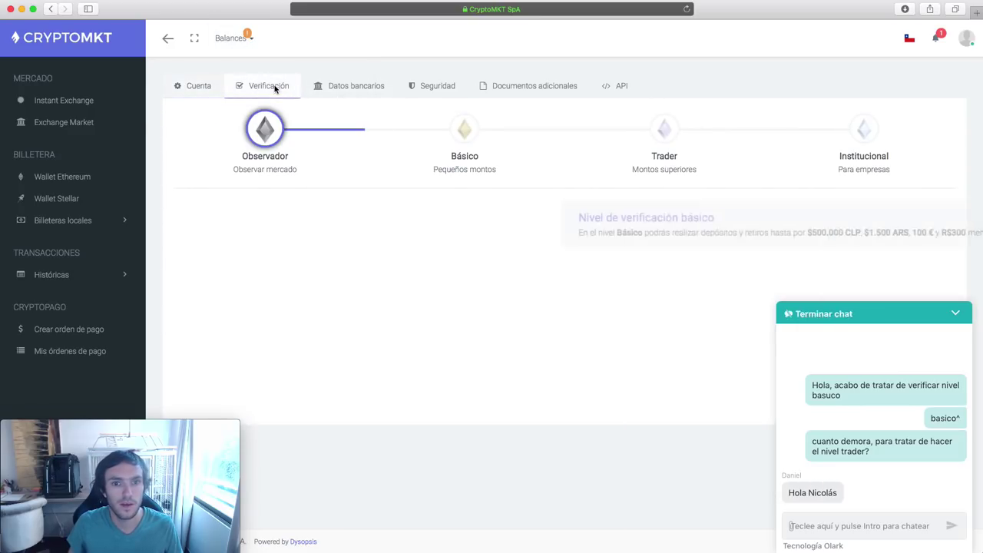
pyautogui.click(430, 237)
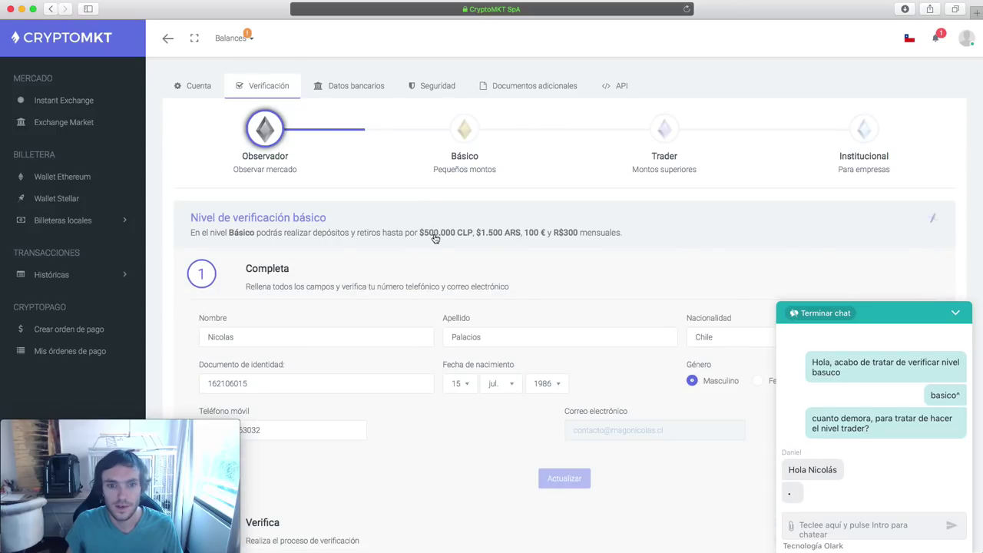
pyautogui.scroll(-5, 445, 269)
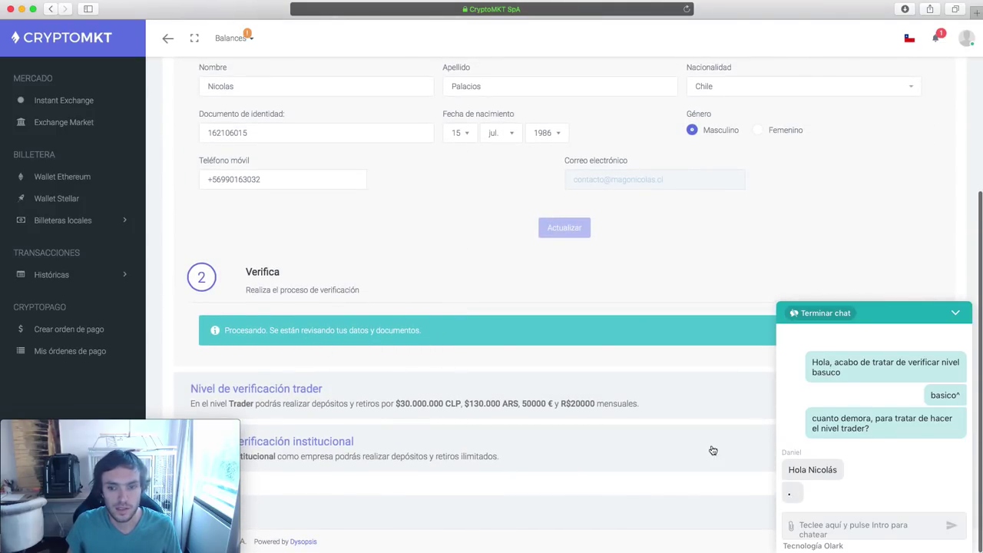
# Tell support the documents show as under review and ask 'cuanto tarda el proceso'.
pyautogui.click(888, 538)
pyautogui.write('sale que e')
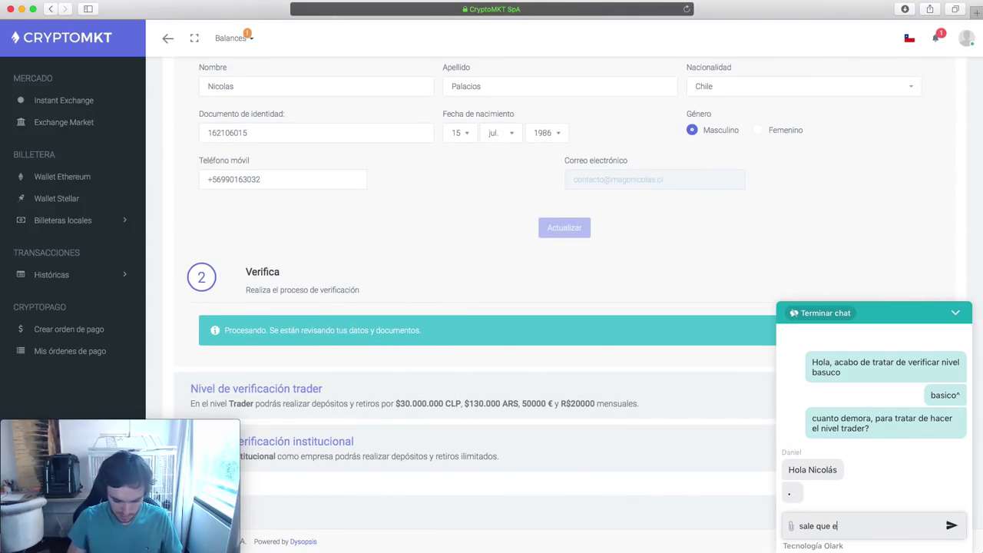
pyautogui.write('se estan re')
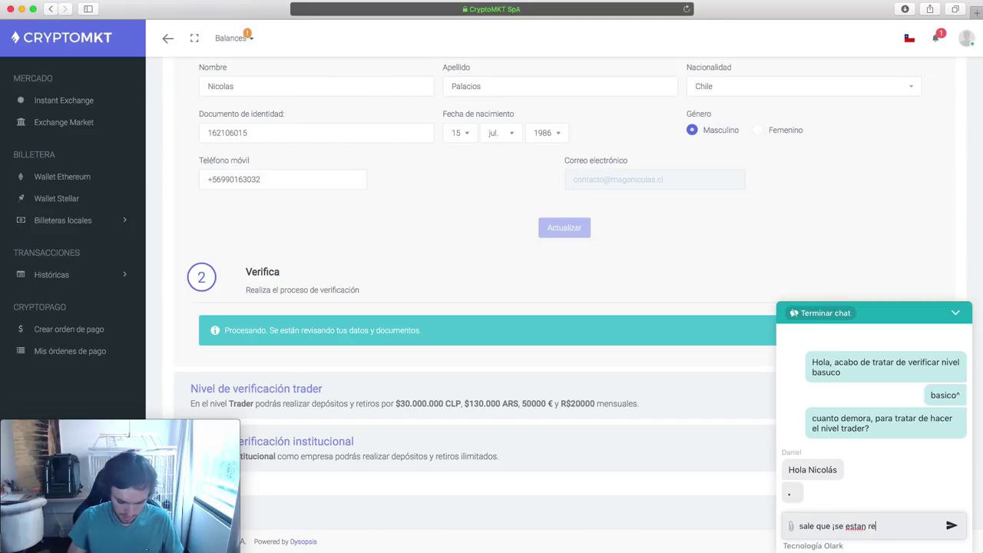
pyautogui.write('visando los documentos')
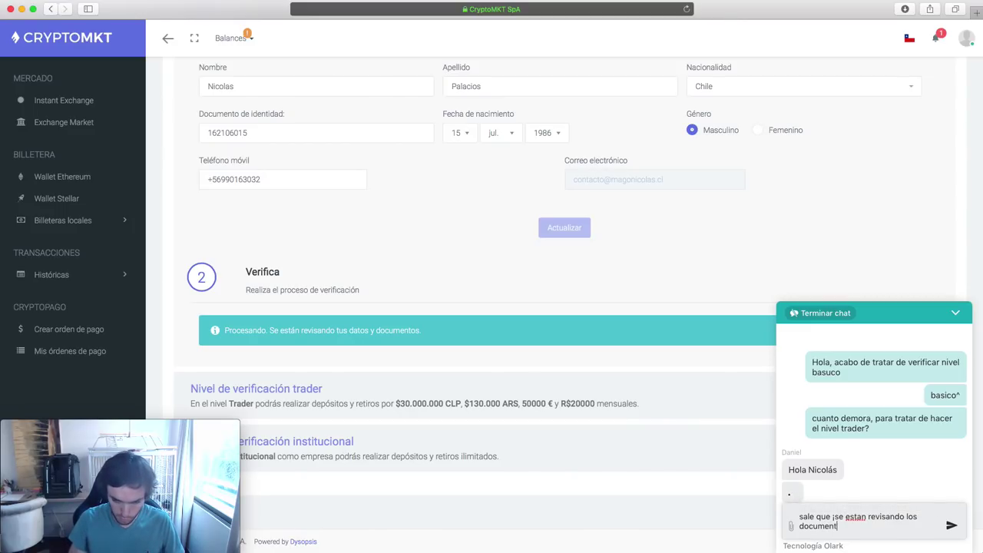
pyautogui.press('Return')
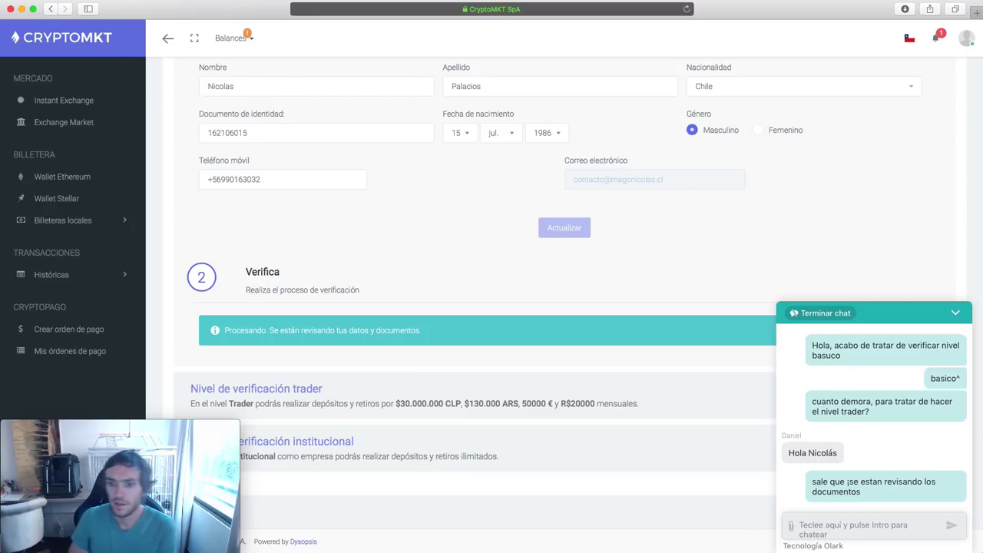
pyautogui.write('cuanto')
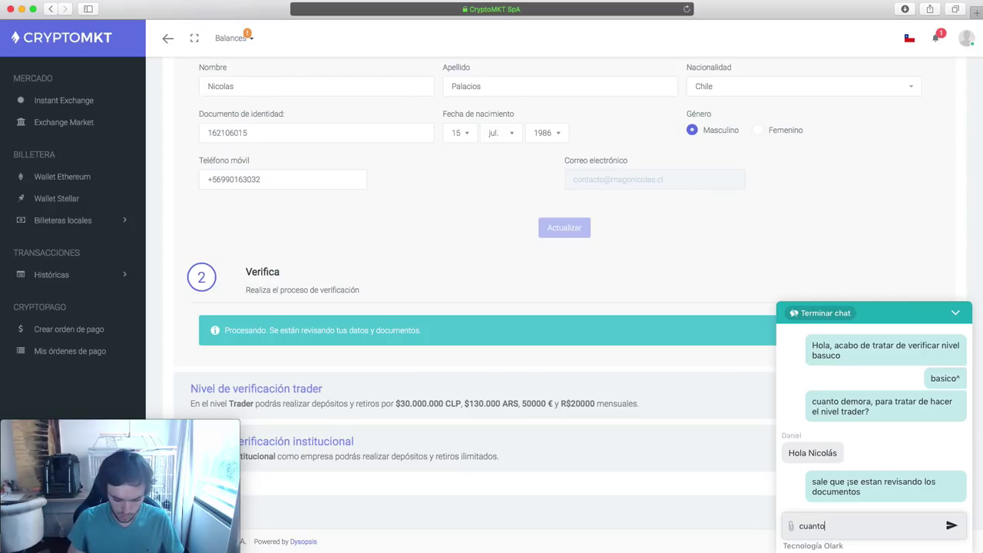
pyautogui.write(' tarda el proceso')
pyautogui.press('Return')
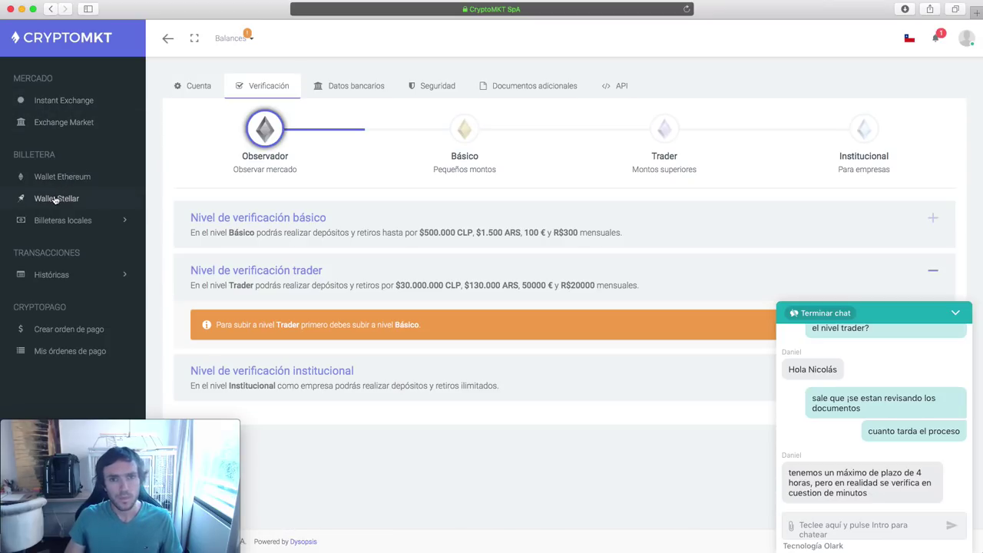
# Open the Stellar Lumens wallet from the sidebar in the verification window.
pyautogui.hotkey('ctrl', 'Up')
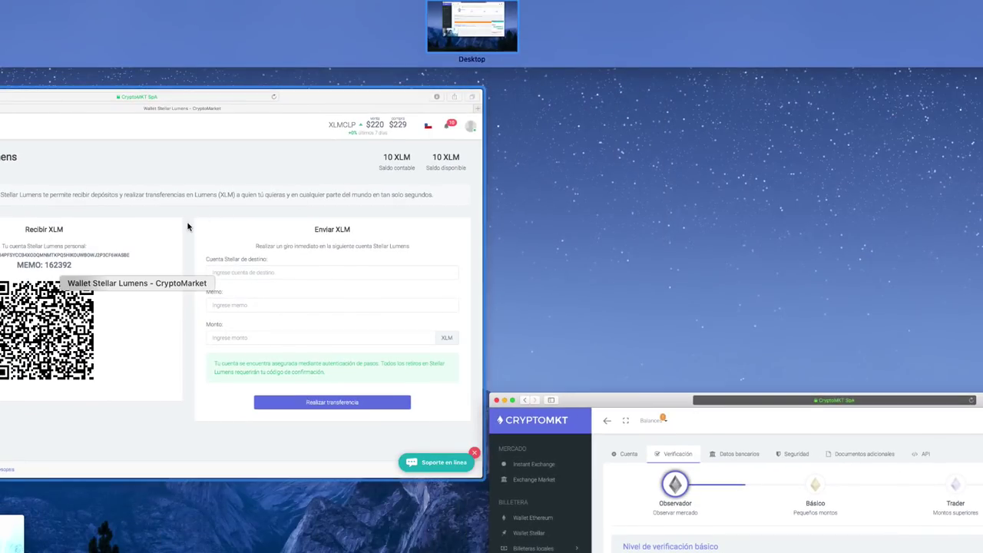
pyautogui.click(188, 221)
pyautogui.hotkey('ctrl', 'Up')
pyautogui.click(820, 466)
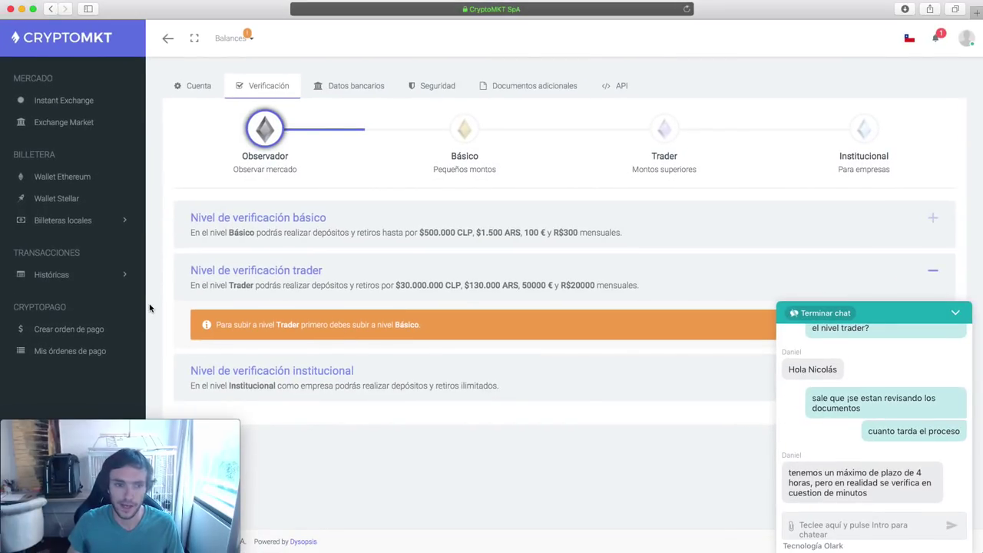
pyautogui.click(66, 199)
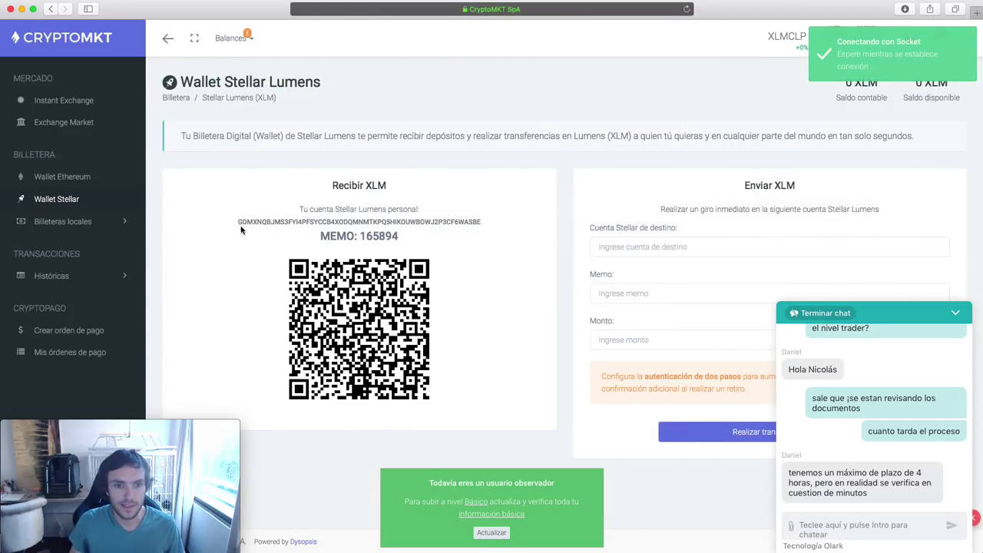
# Compare this 0 XLM wallet with the other window's 10 XLM wallet, then check the account menu.
pyautogui.hotkey('ctrl', 'Up')
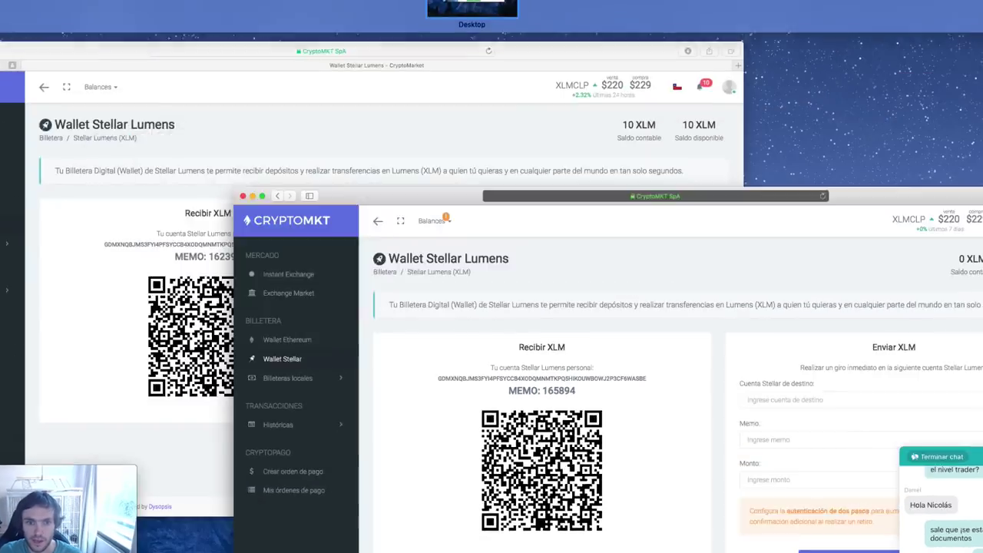
pyautogui.click(221, 225)
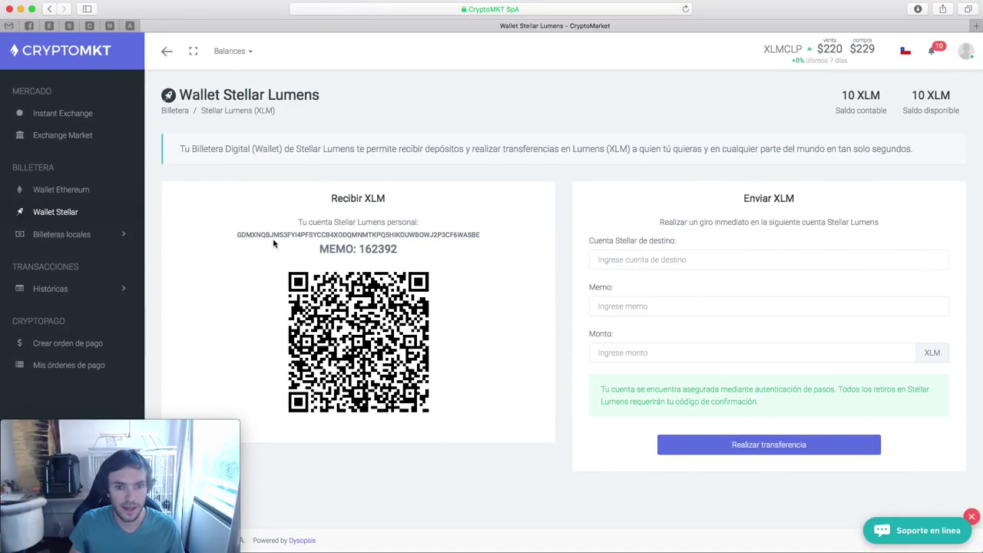
pyautogui.hotkey('ctrl', 'Up')
pyautogui.click(692, 461)
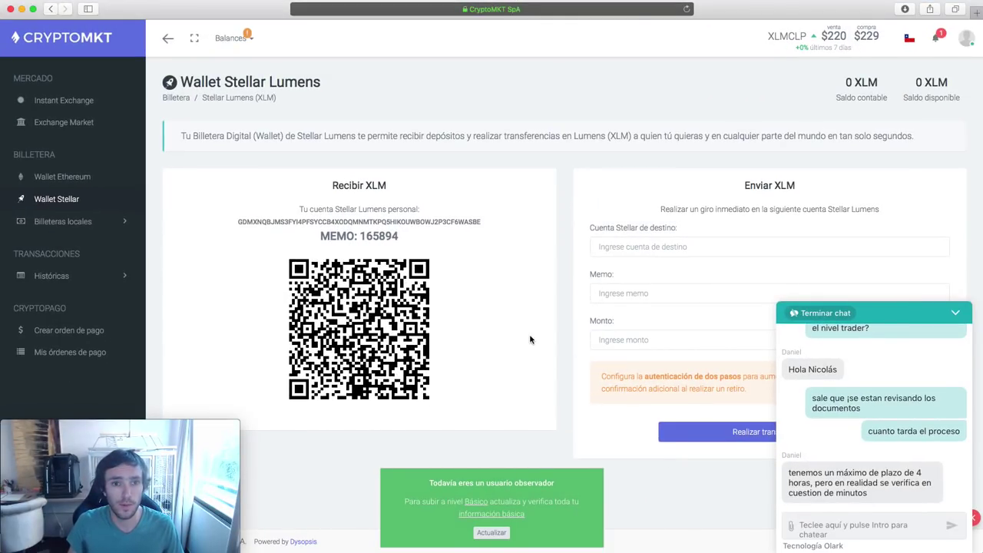
pyautogui.moveTo(529, 336)
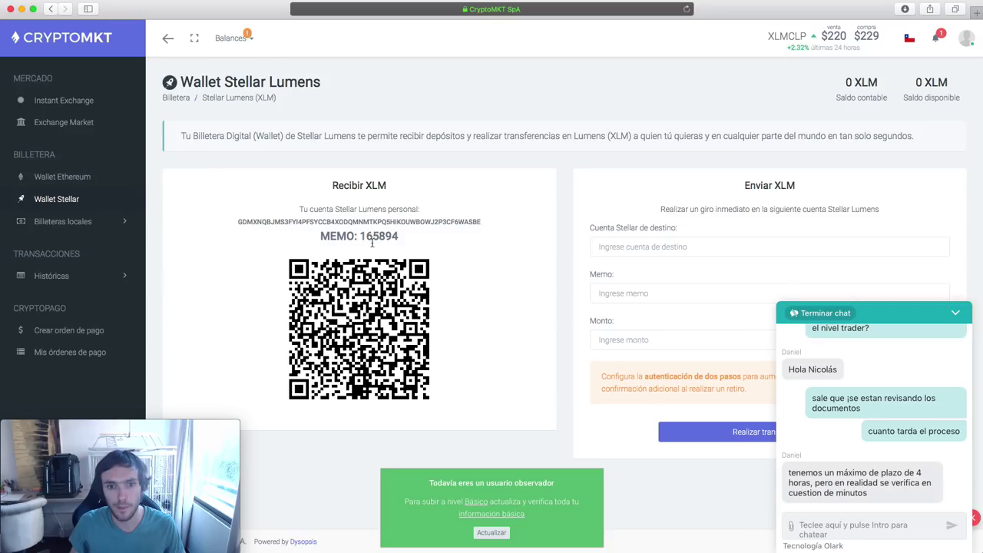
pyautogui.hotkey('ctrl', 'Up')
pyautogui.click(256, 274)
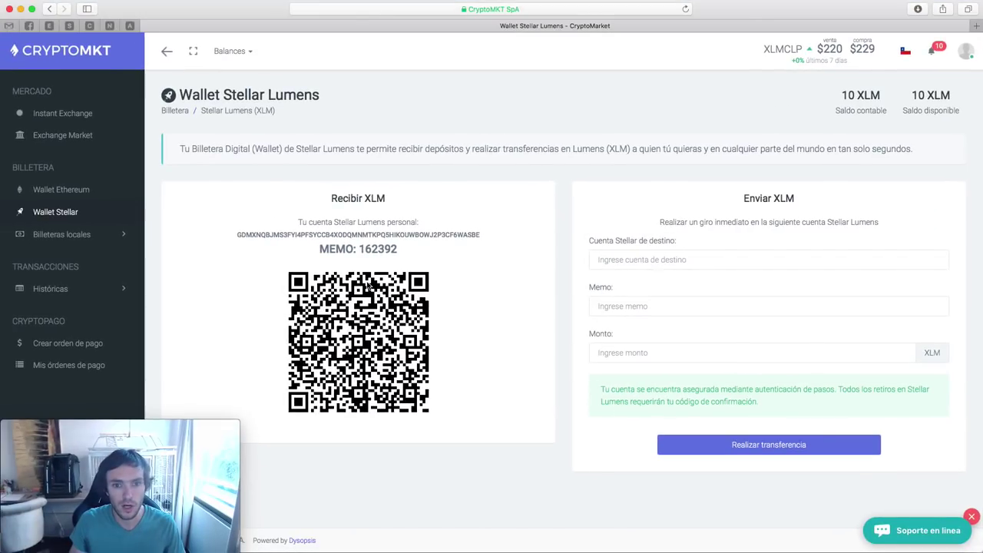
pyautogui.hotkey('ctrl', 'Up')
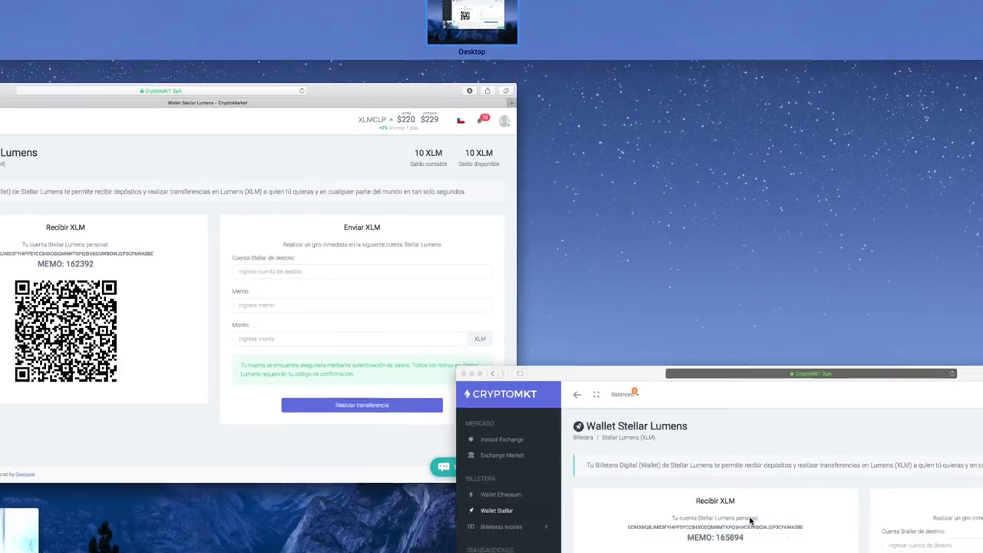
pyautogui.click(738, 499)
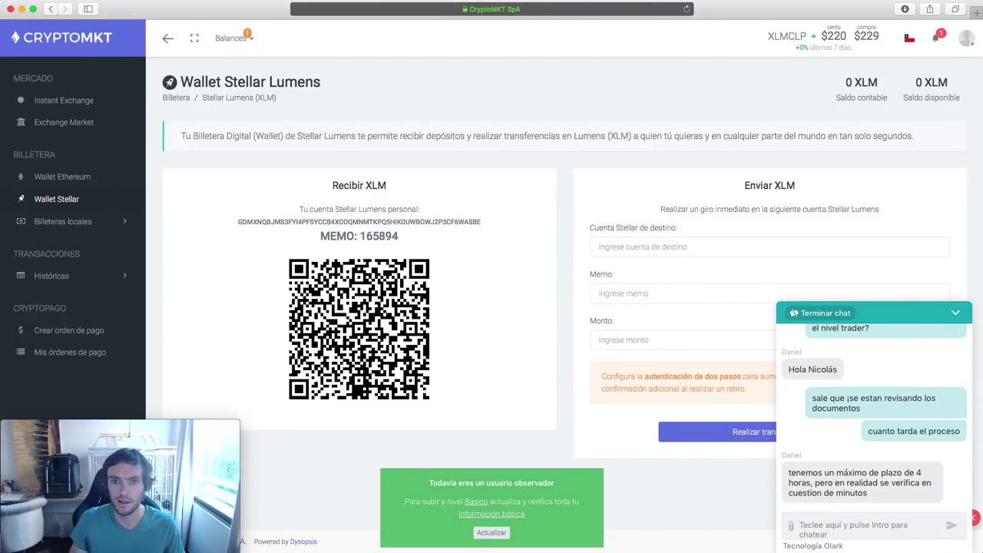
pyautogui.hotkey('ctrl', 'Up')
pyautogui.click(205, 307)
pyautogui.hotkey('ctrl', 'Up')
pyautogui.click(686, 504)
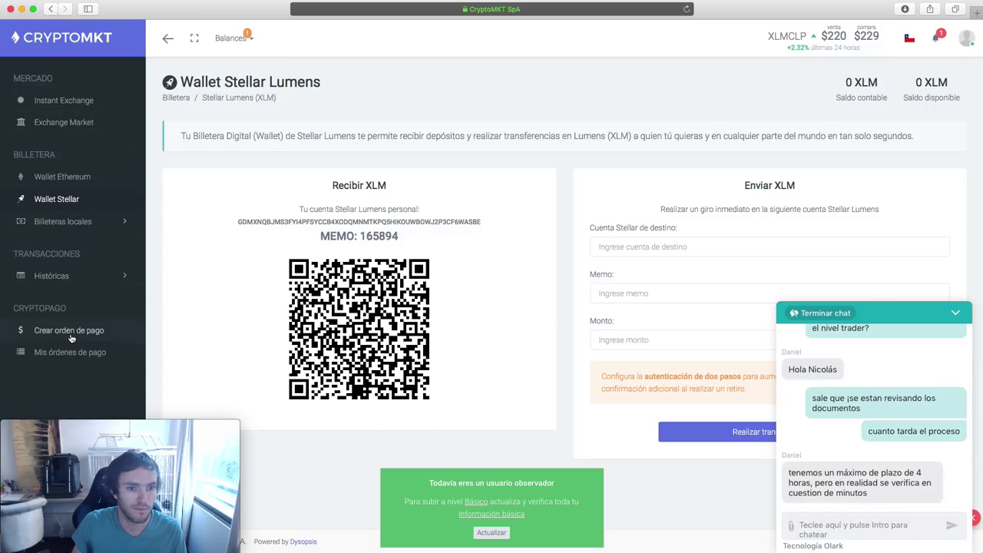
pyautogui.click(233, 37)
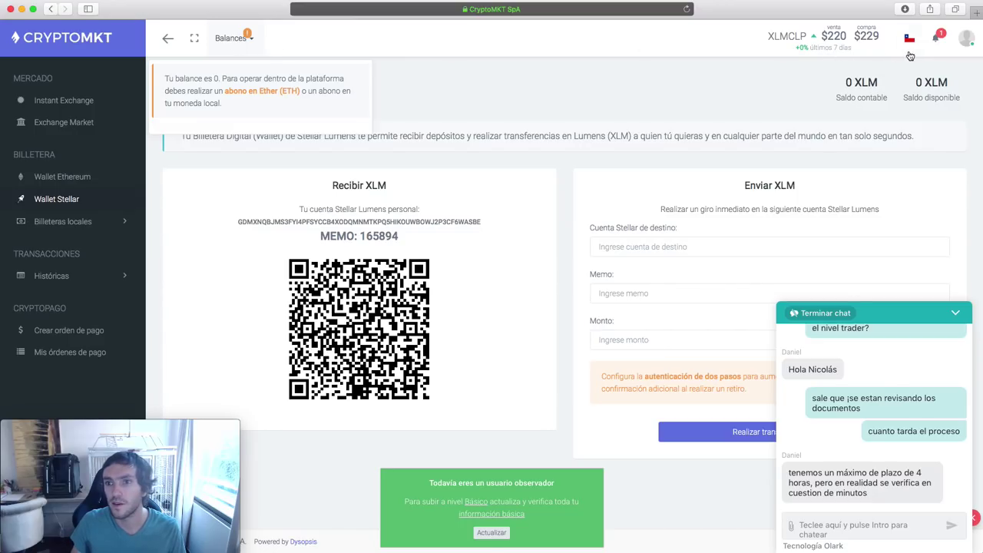
pyautogui.click(963, 47)
# Return to the Verificación page and reply 'ok' in the support chat.
pyautogui.click(916, 97)
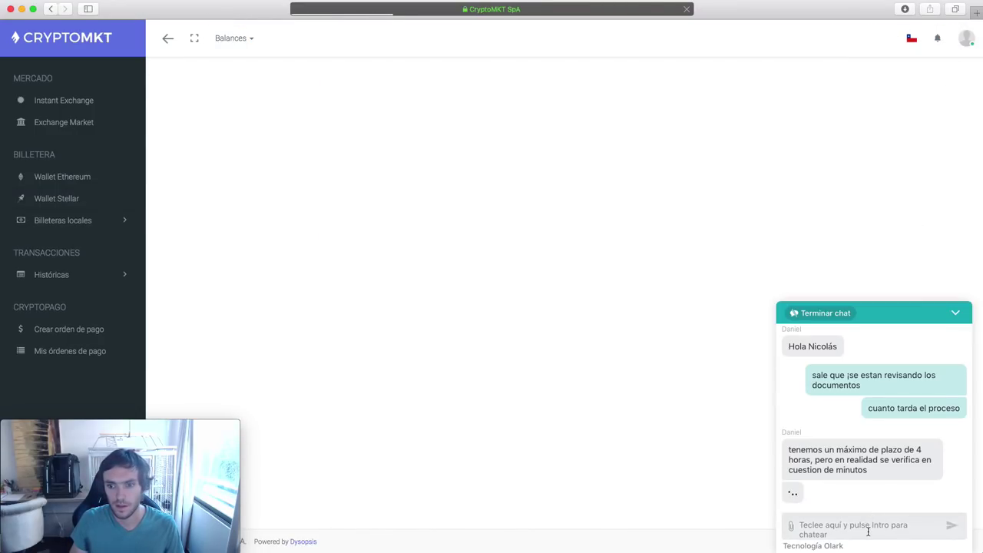
pyautogui.click(869, 527)
pyautogui.write('ok')
pyautogui.press('Return')
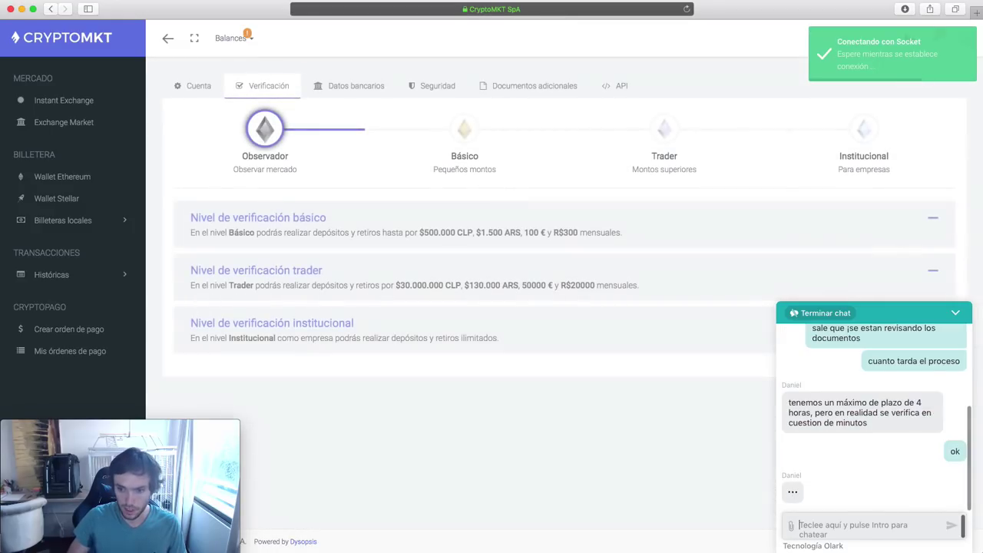
# Expand the basic level details and send 'dale genial, gracias.' to support.
pyautogui.click(362, 243)
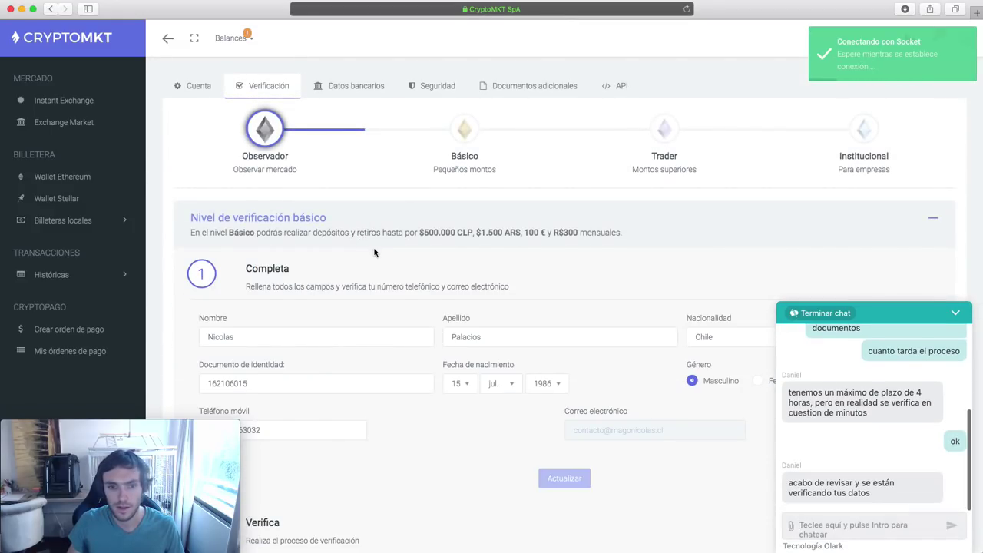
pyautogui.scroll(-3, 375, 252)
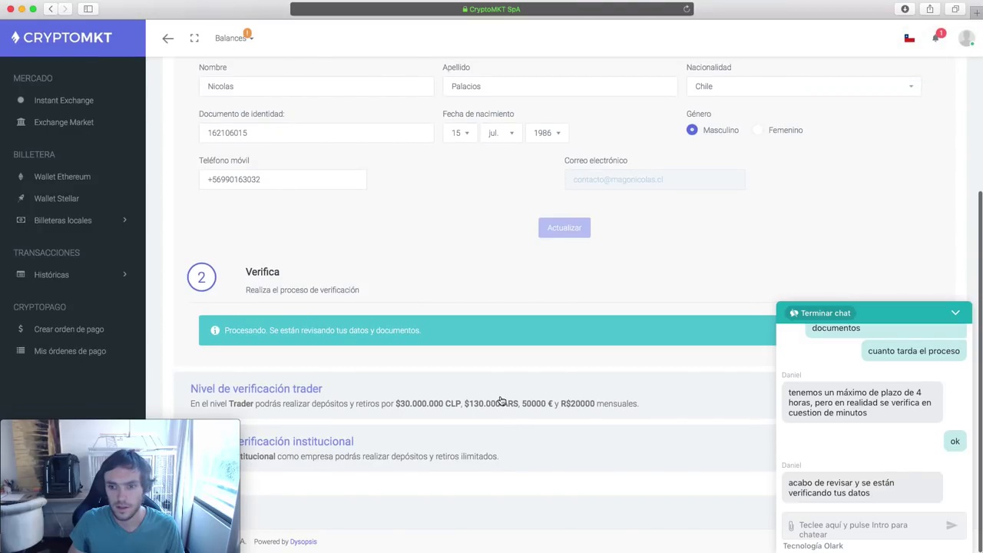
pyautogui.click(832, 526)
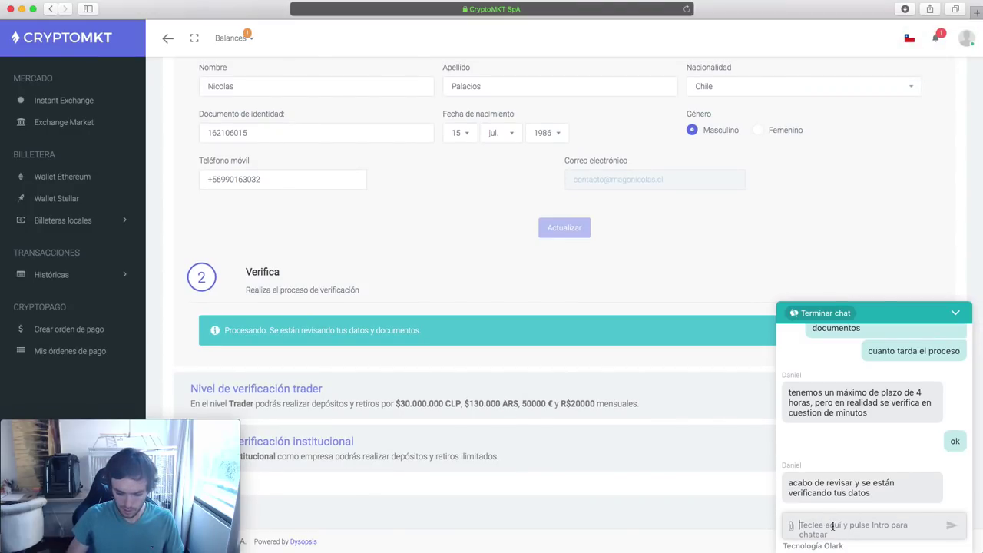
pyautogui.write('dale genial,')
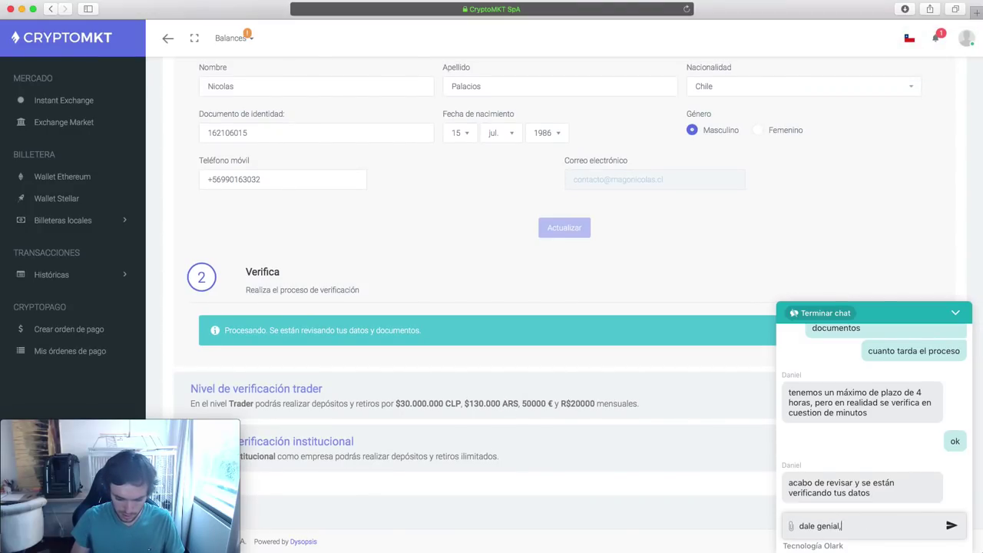
pyautogui.write(' gracias.')
pyautogui.press('Return')
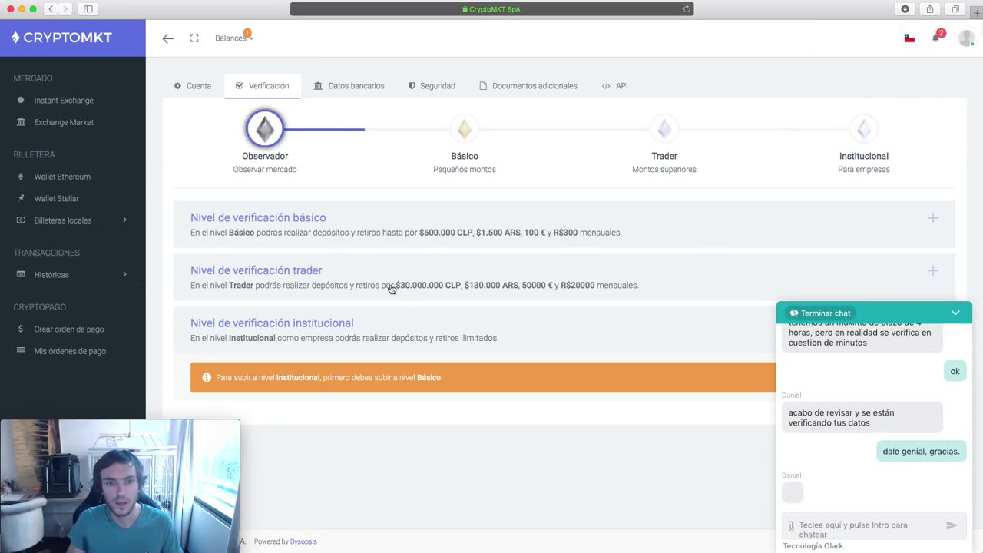
# Send 'me llego mail', 'y mensaje' and 'gracias' in the chat.
pyautogui.click(829, 532)
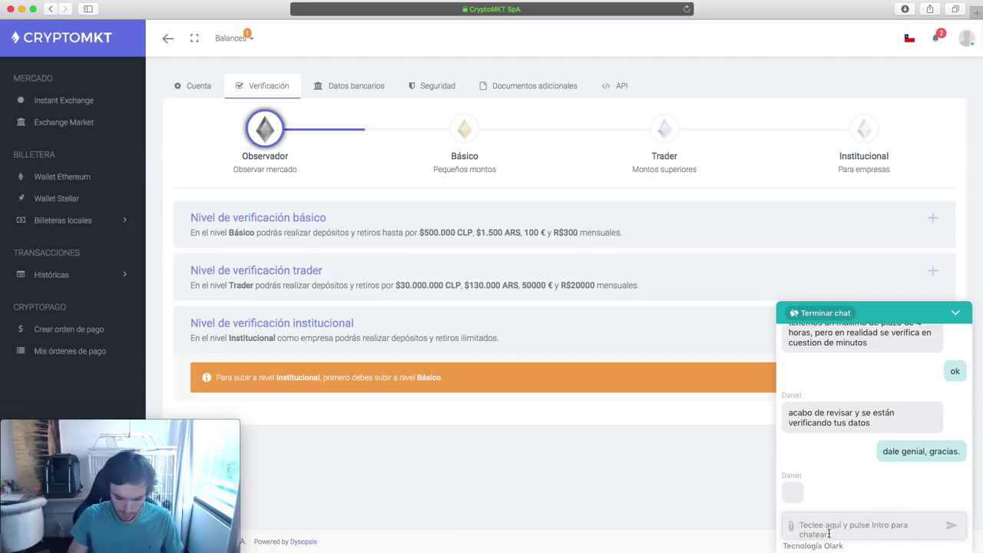
pyautogui.write('me llego mail')
pyautogui.press('Return')
pyautogui.write('y mensaje')
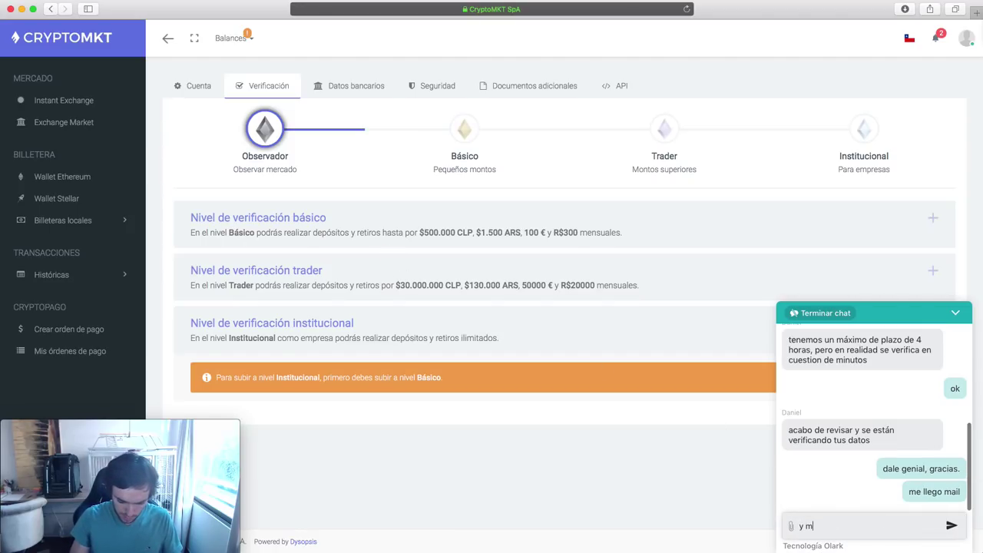
pyautogui.press('Return')
pyautogui.write('gracias')
pyautogui.press('Return')
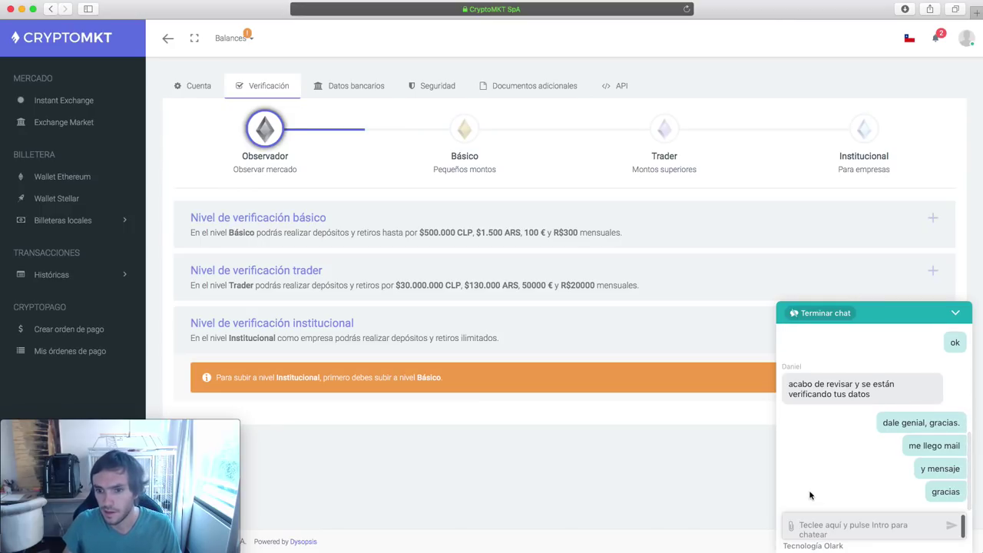
# Expand the basic and trader verification levels to check their status.
pyautogui.click(470, 239)
pyautogui.scroll(-4, 481, 274)
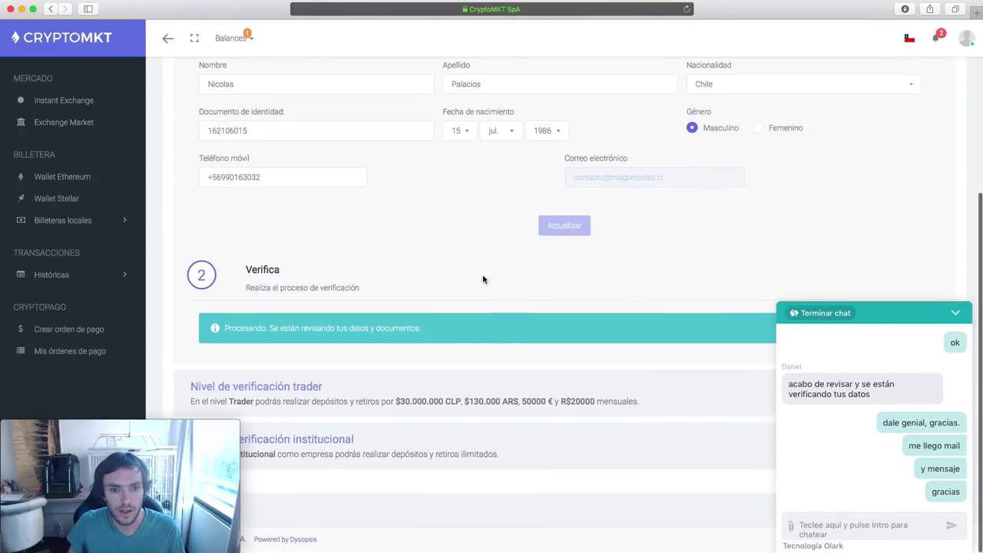
pyautogui.click(415, 392)
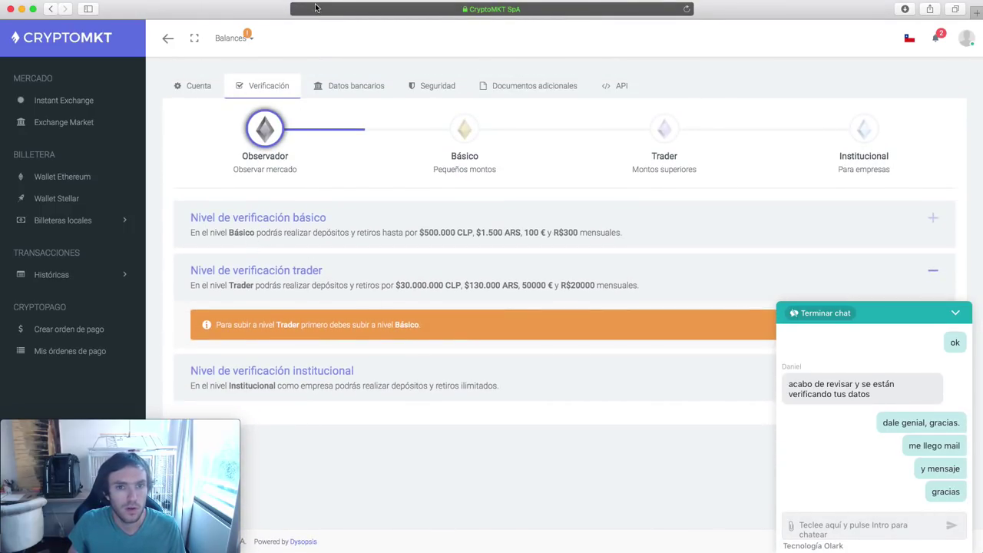
# Reload the page, confirm the basic level result, and open the Trader residence form.
pyautogui.click(687, 10)
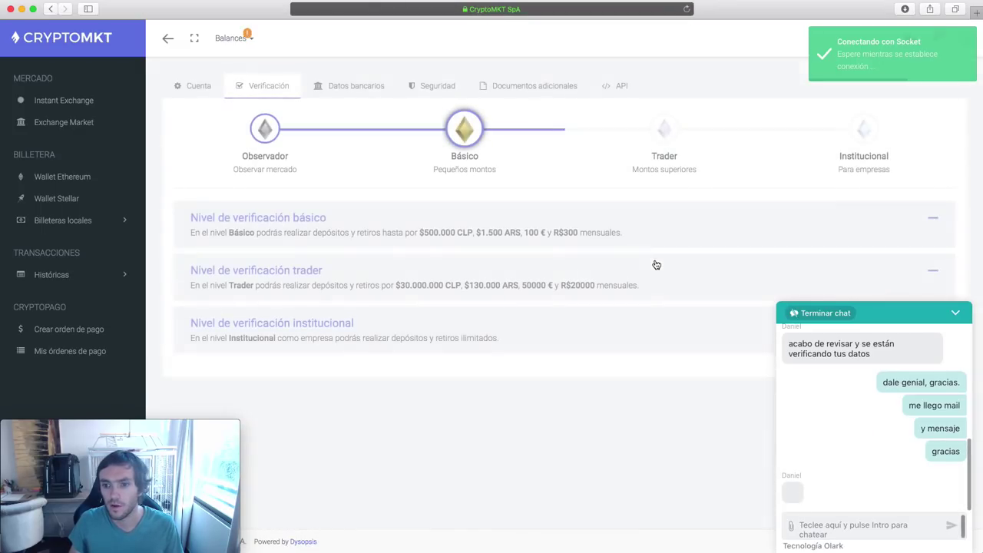
pyautogui.click(506, 241)
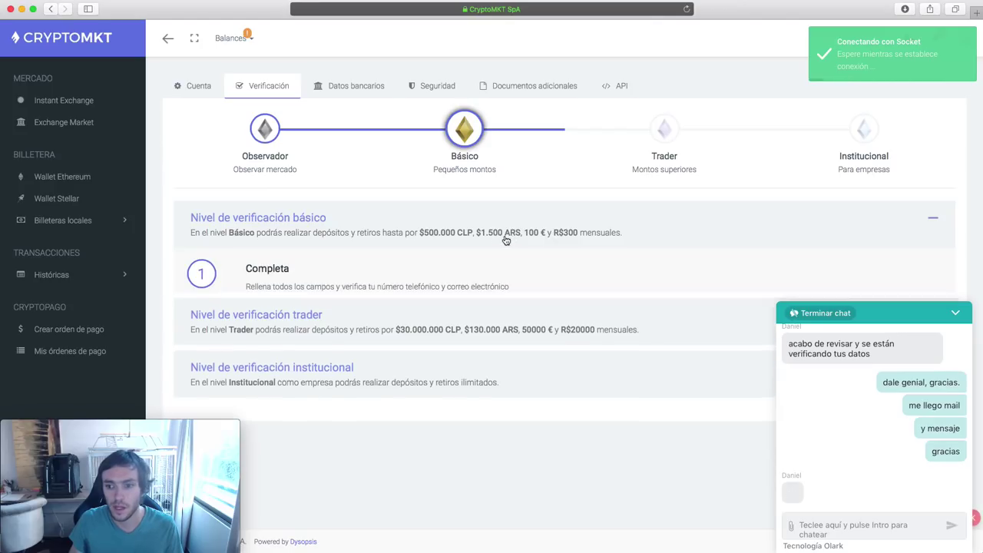
pyautogui.scroll(-5, 428, 373)
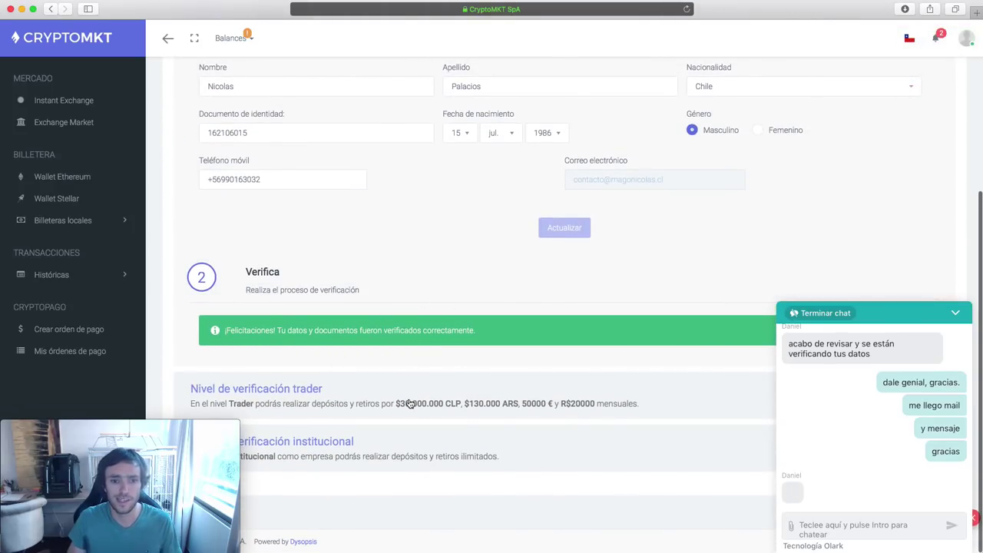
pyautogui.click(410, 405)
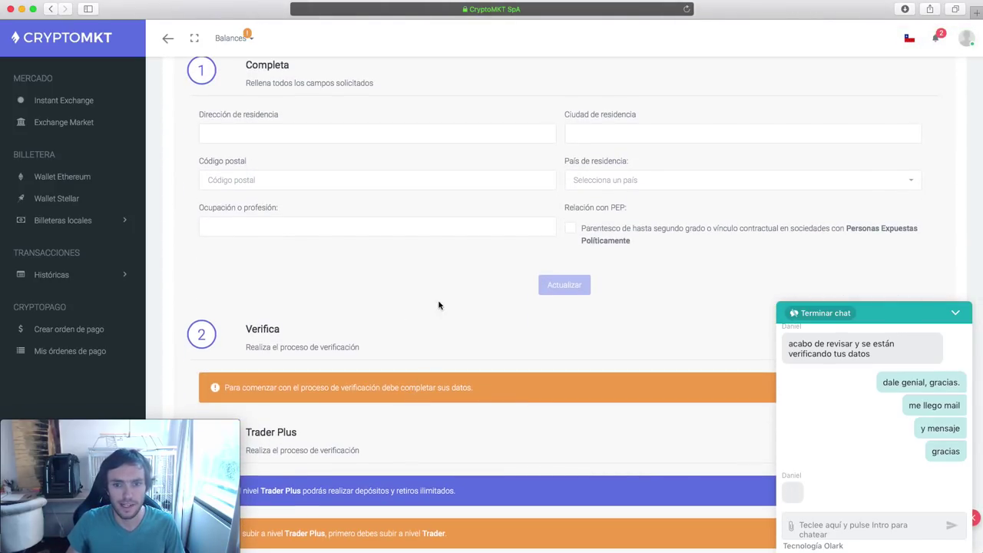
# Enter the address, city Santiago and a postal code starting 76.
pyautogui.click(302, 131)
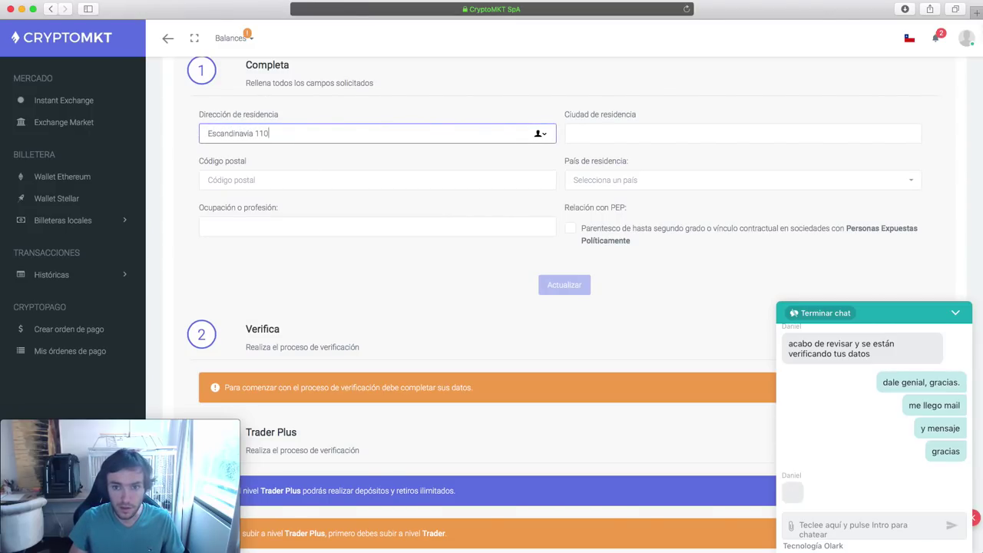
pyautogui.click(574, 132)
pyautogui.write('Santiago')
pyautogui.press('Tab')
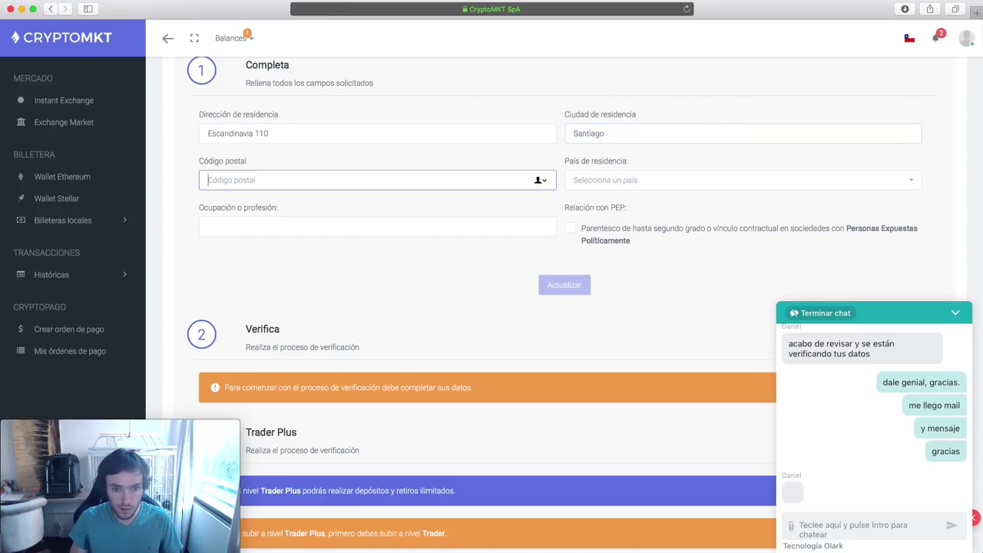
pyautogui.write('7')
pyautogui.press('BackSpace')
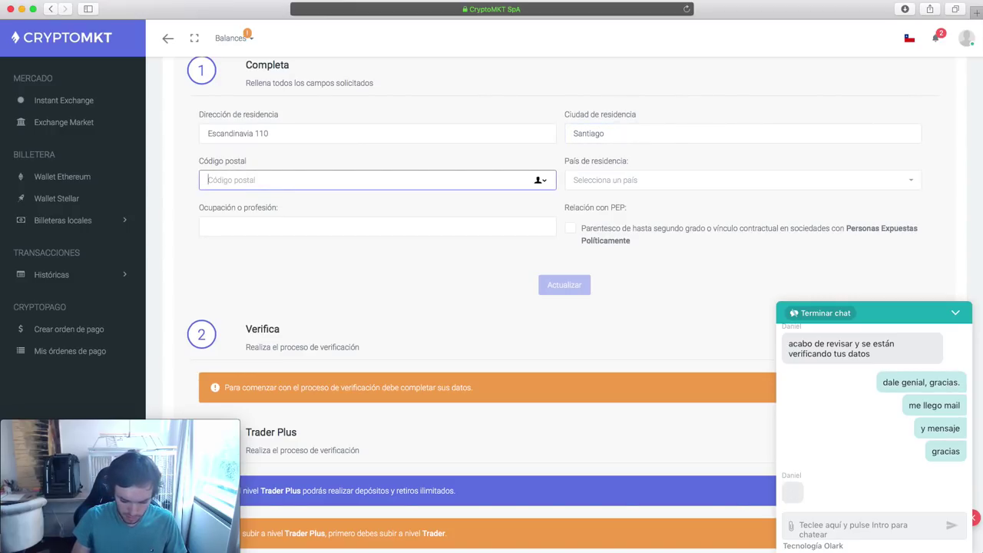
pyautogui.write('7610412')
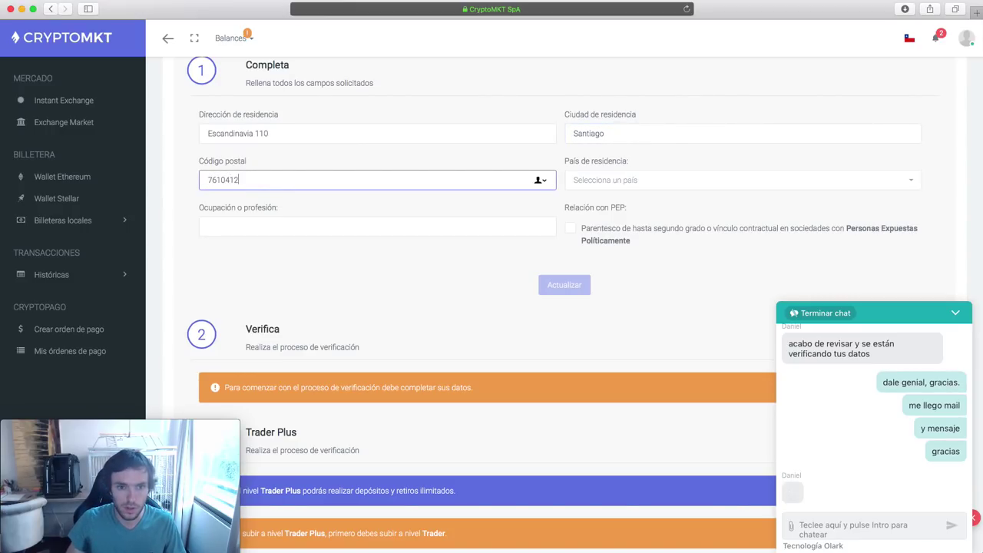
# Choose Chile as country, enter occupation Youtuber, and open a new browser tab.
pyautogui.click(773, 180)
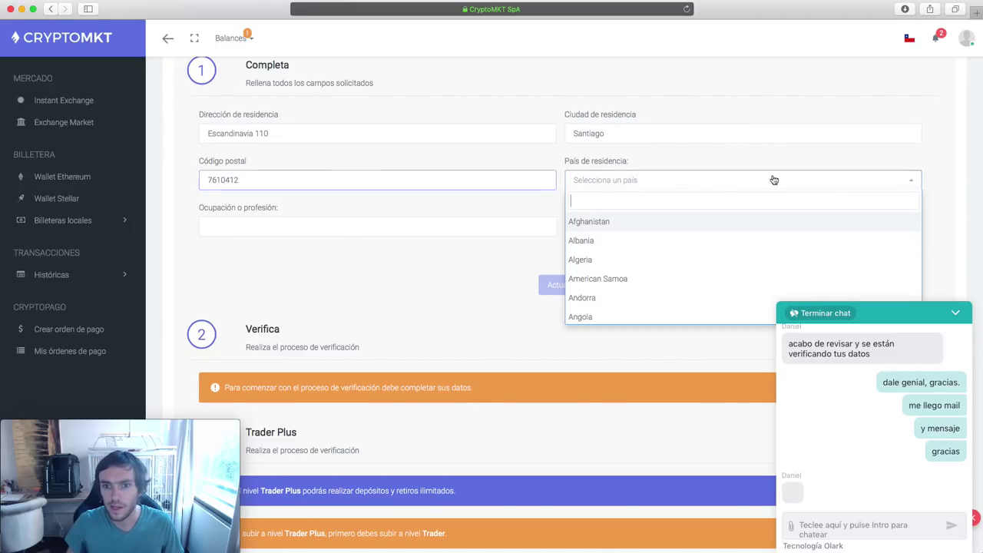
pyautogui.write('chi')
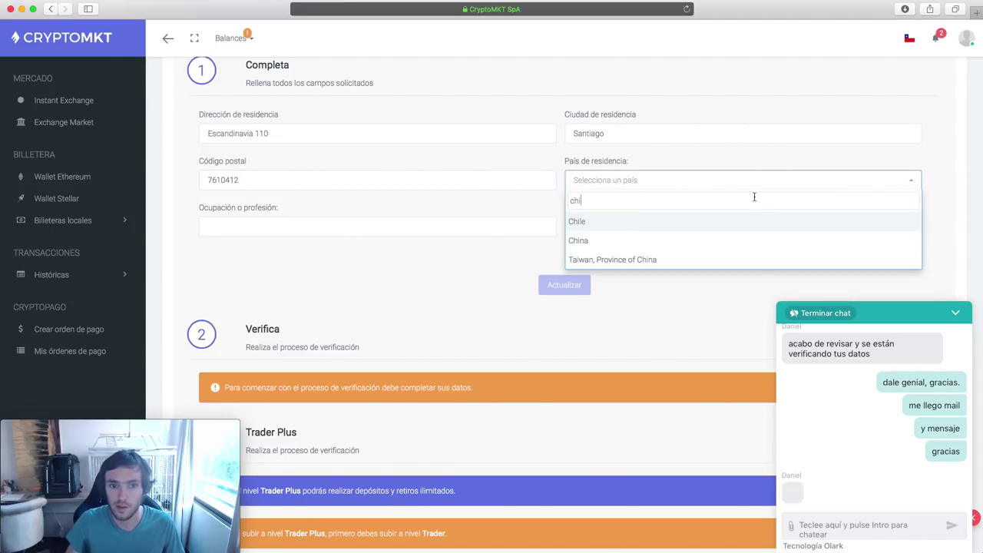
pyautogui.click(605, 229)
pyautogui.click(395, 226)
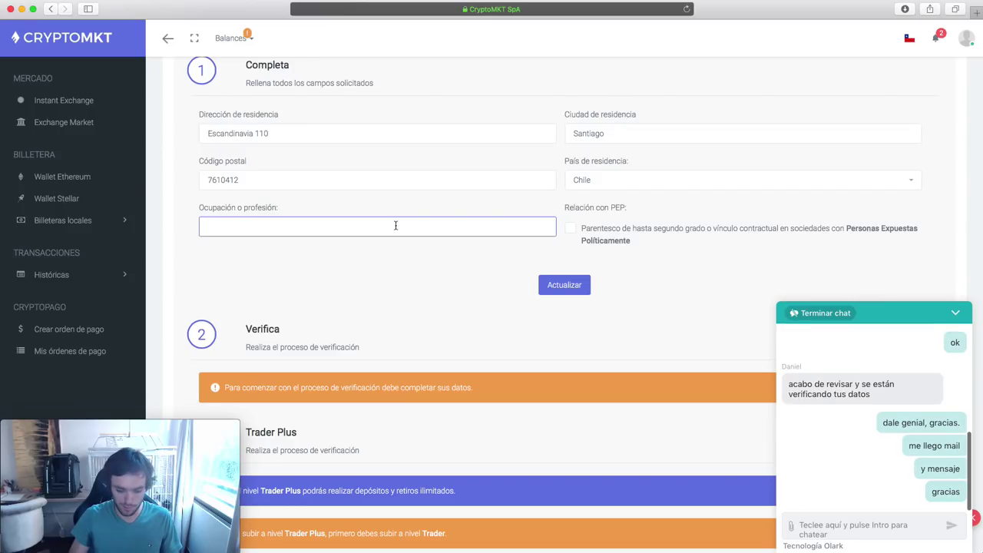
pyautogui.write('Youtuber')
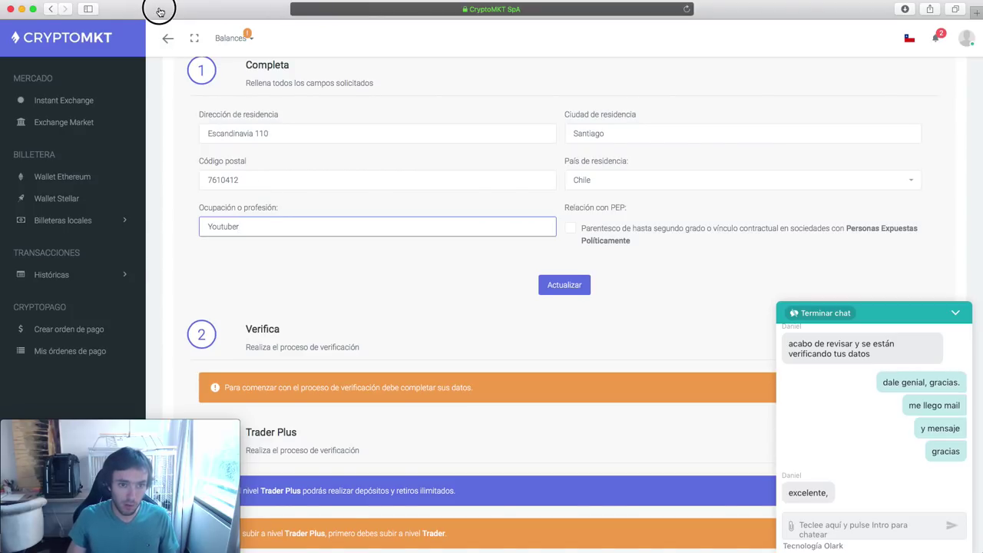
pyautogui.press('super+n')
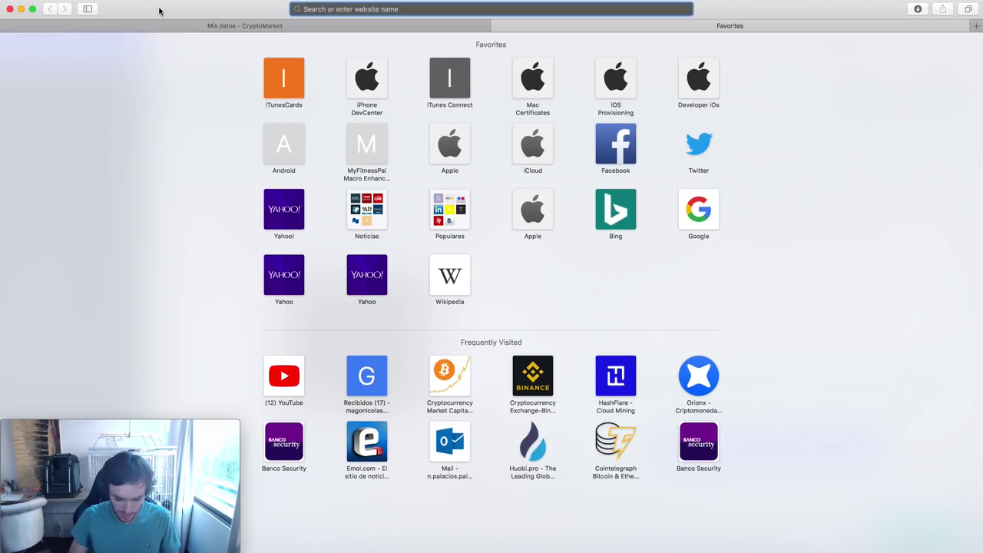
# Search 'codigo postal chile' and open the CorreosChile result.
pyautogui.write('codigo postal chile')
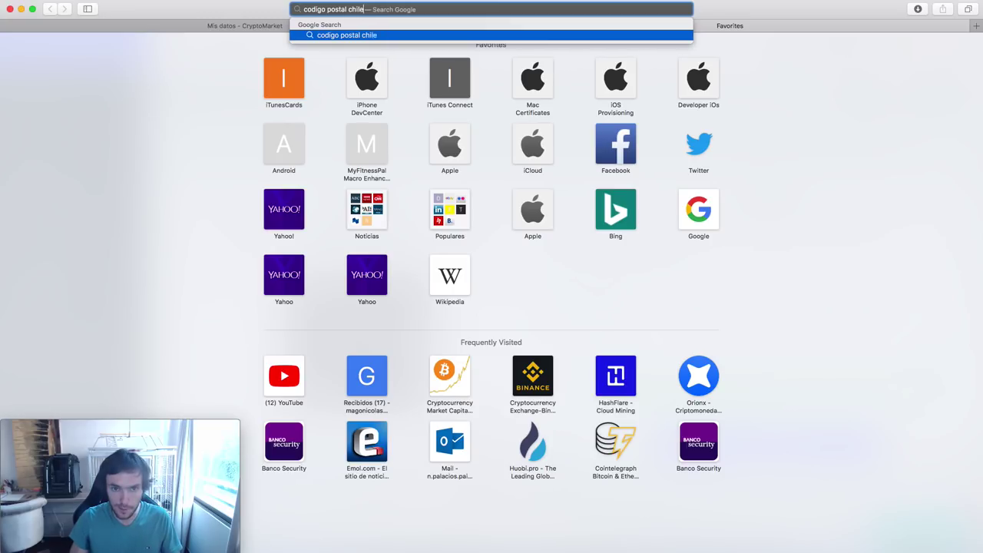
pyautogui.press('Return')
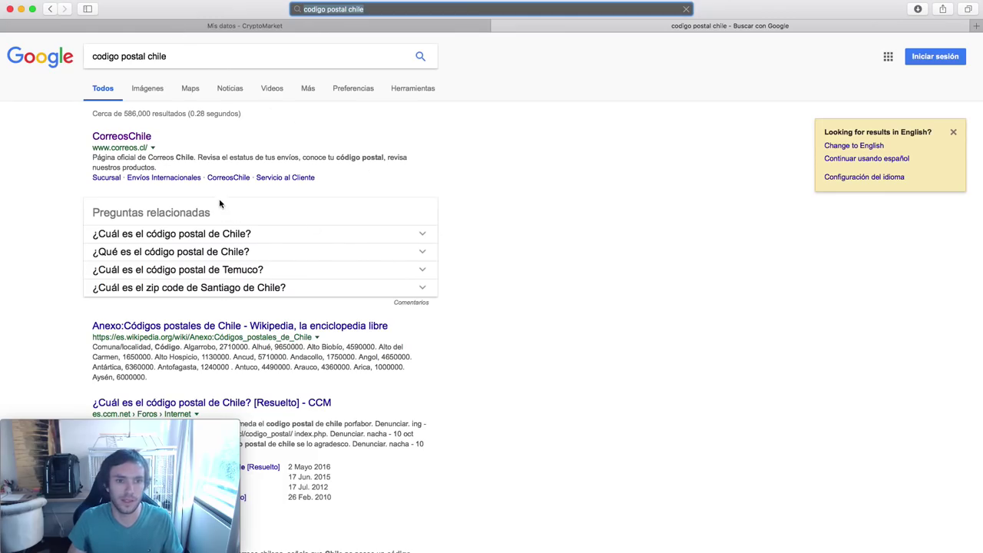
pyautogui.scroll(-3, 127, 136)
pyautogui.scroll(3, 127, 137)
pyautogui.click(126, 136)
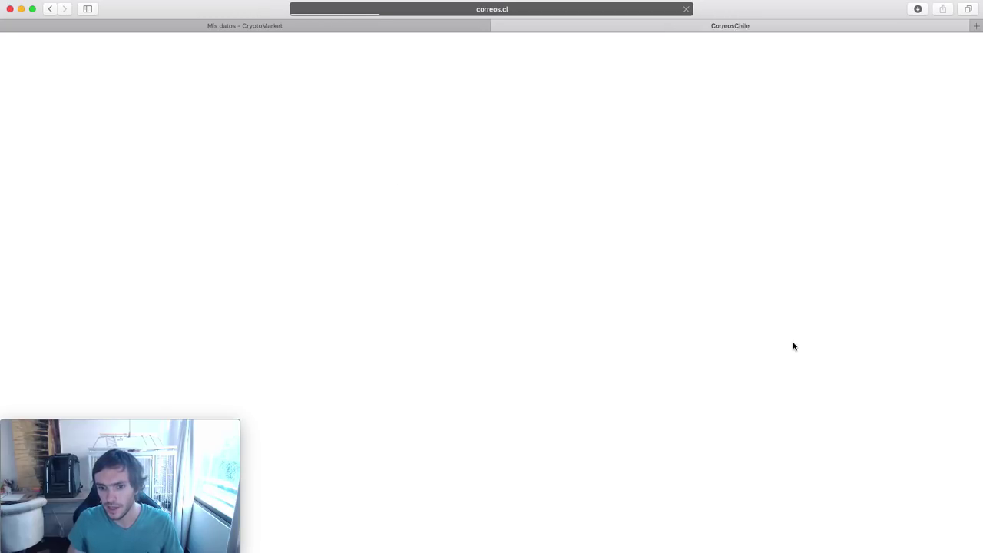
# Try a CorreosChile postal code lookup with a misspelled street and number 204.
pyautogui.click(680, 336)
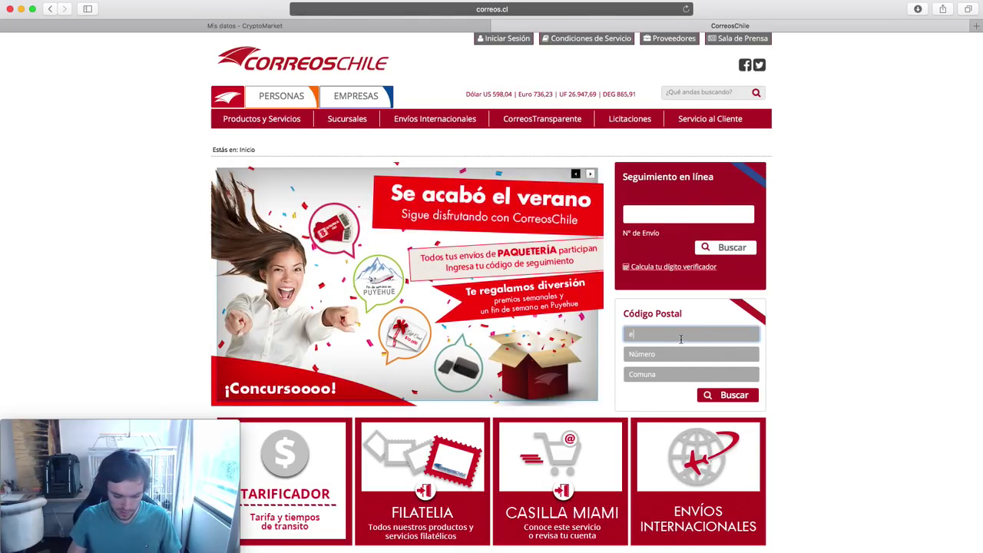
pyautogui.press('Tab')
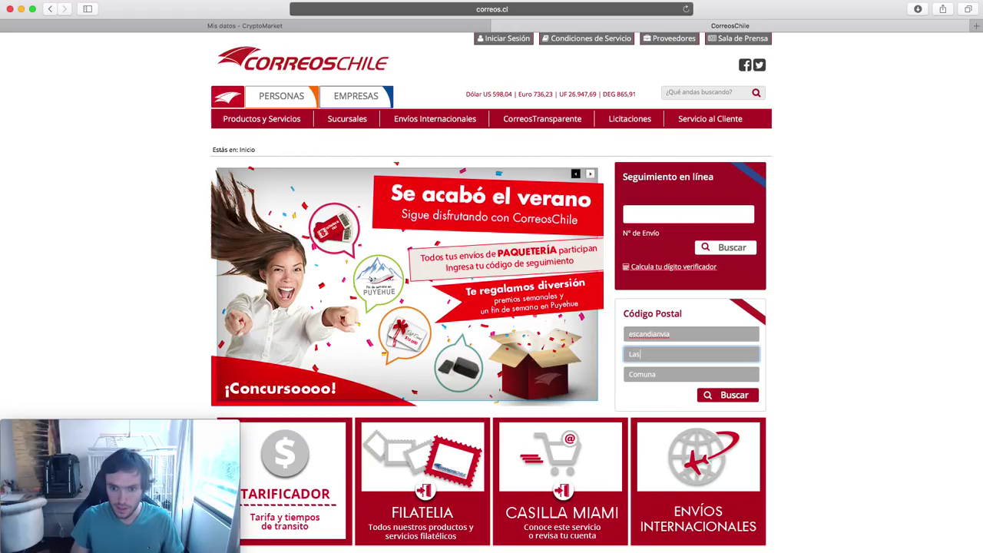
pyautogui.click(682, 379)
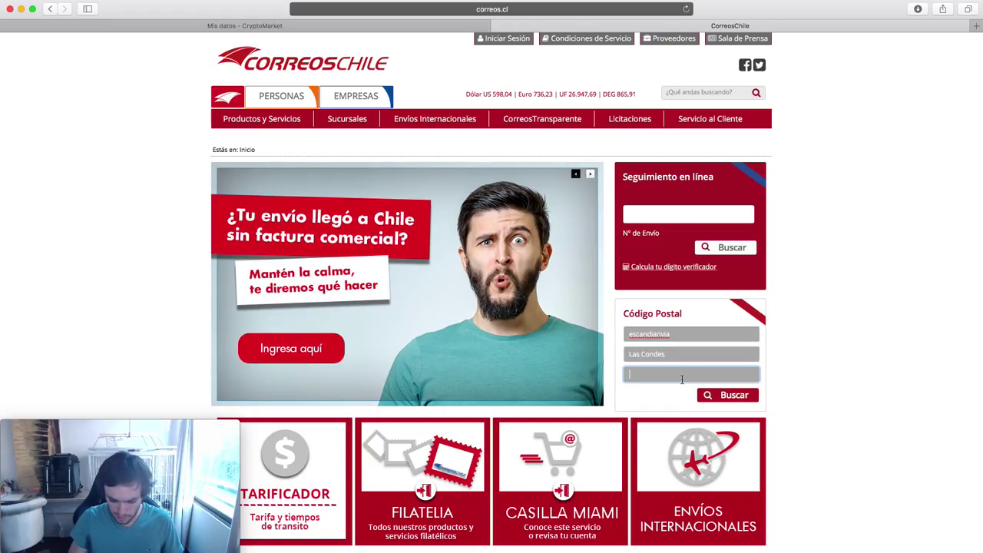
pyautogui.tripleClick(686, 353)
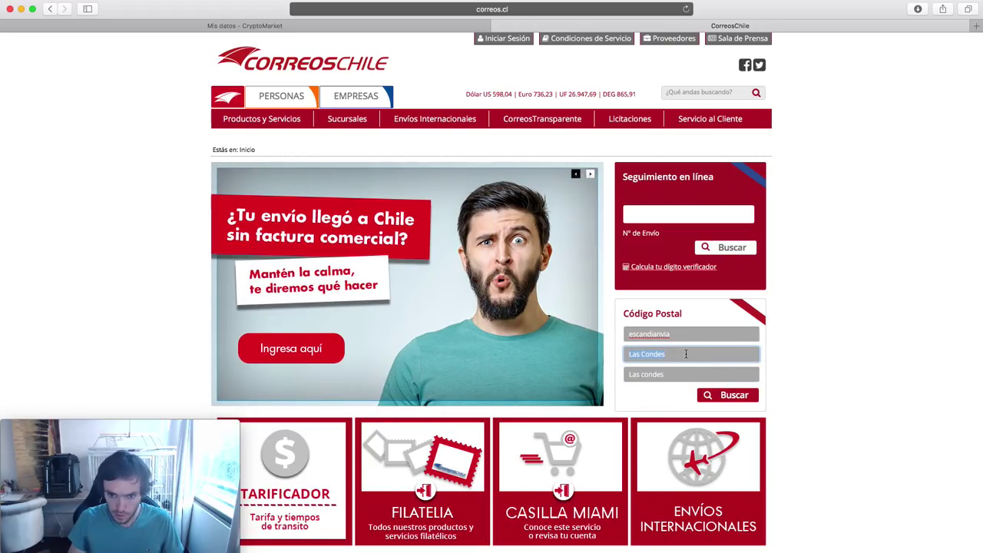
pyautogui.click(722, 396)
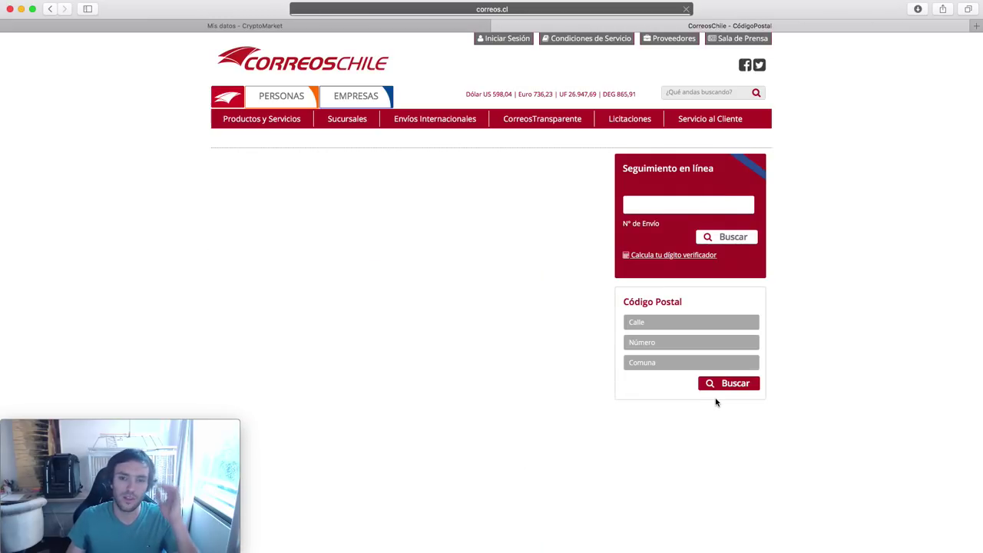
pyautogui.scroll(-5, 564, 348)
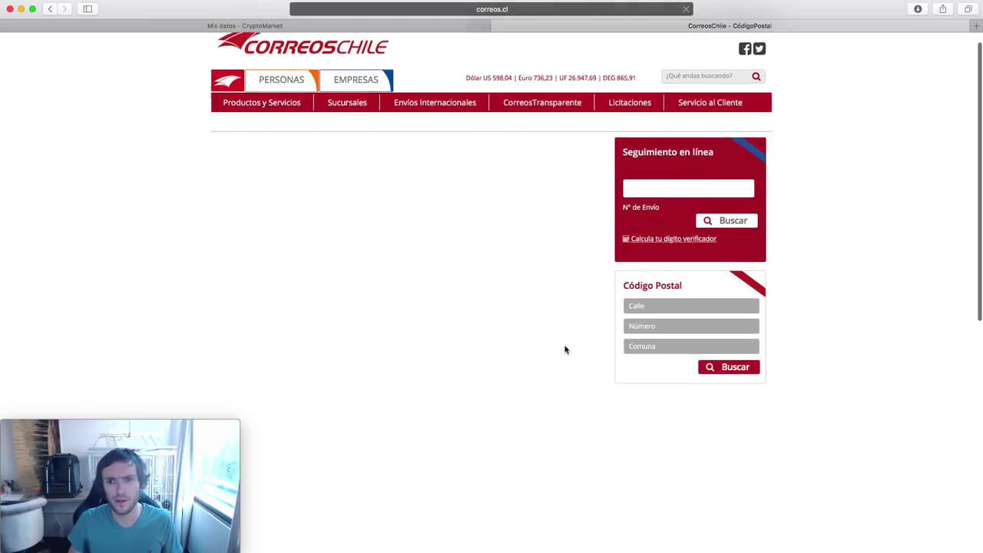
pyautogui.scroll(5, 564, 348)
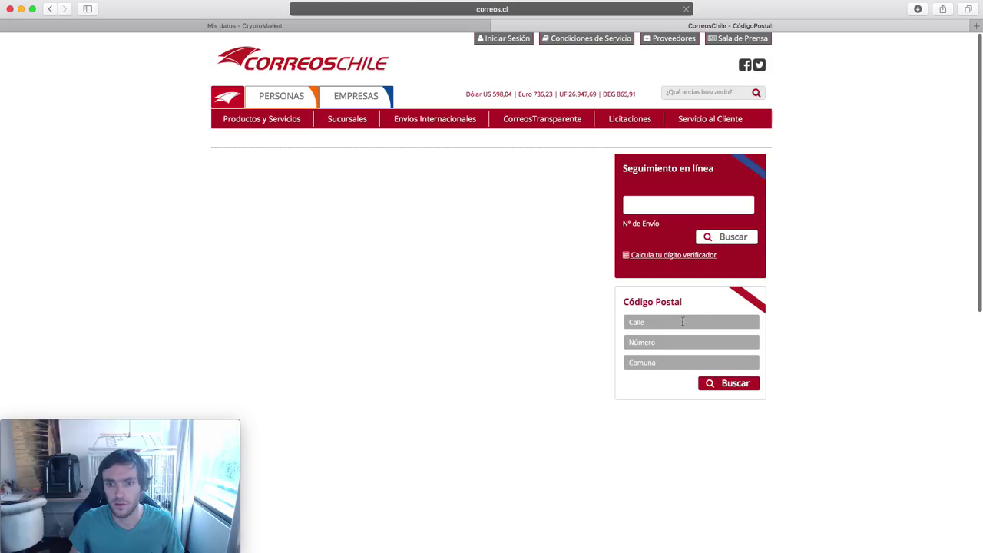
# Redo the lookup with corrected street, number and comuna, copy the code, and select CryptoMKT's old code.
pyautogui.click(683, 321)
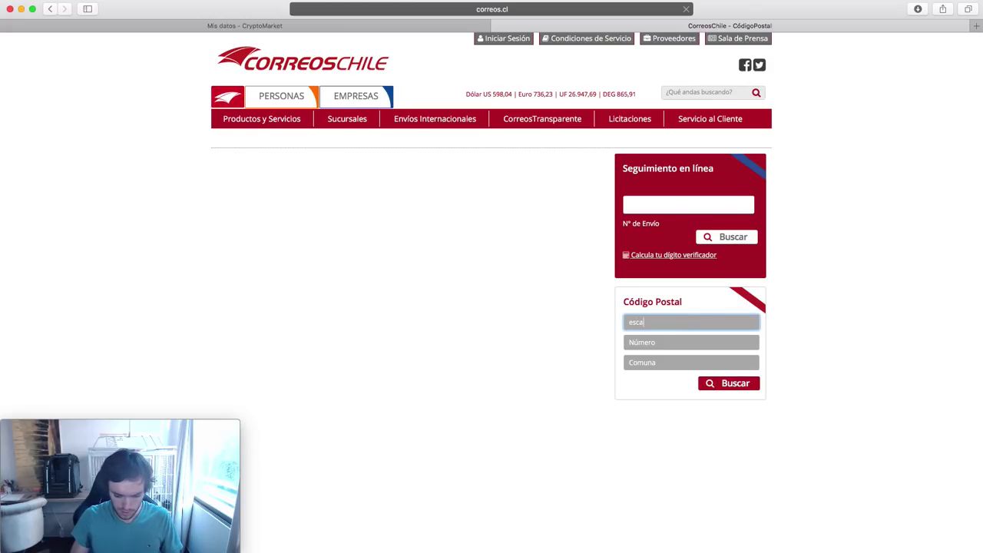
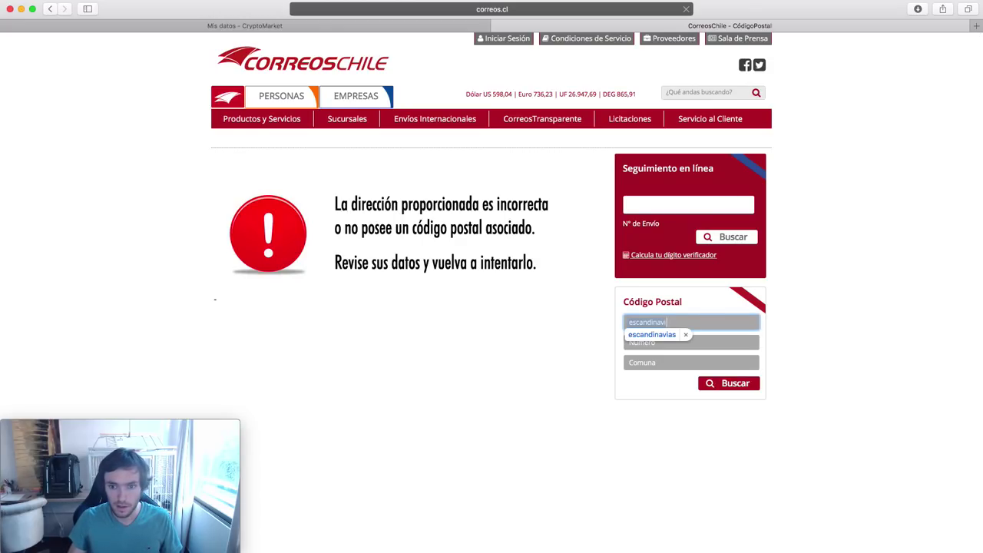
pyautogui.press('Tab')
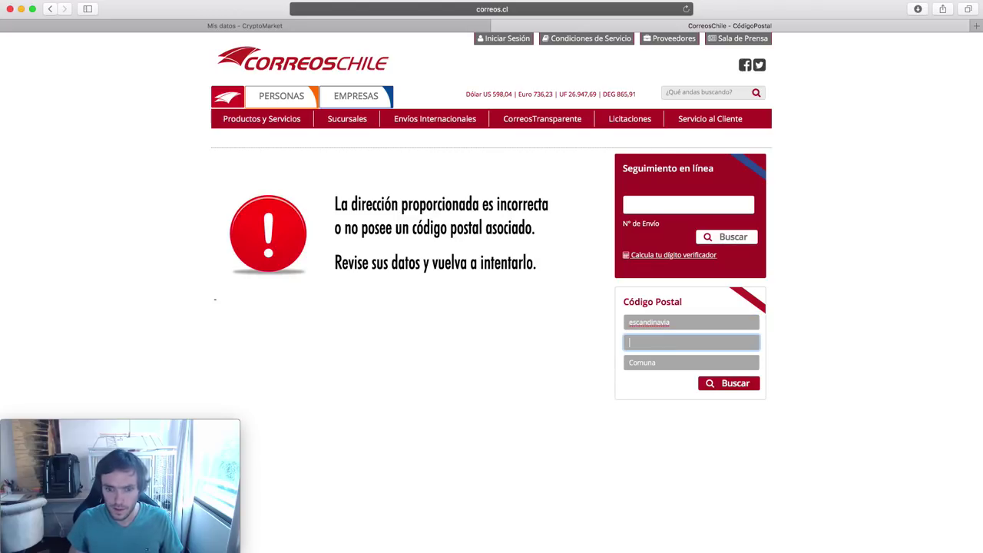
pyautogui.press('Tab')
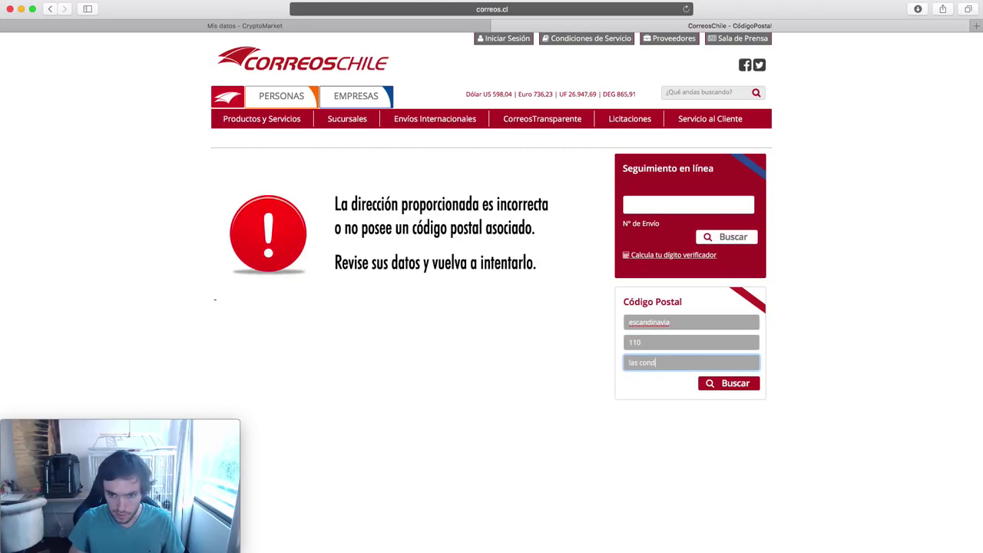
pyautogui.click(725, 390)
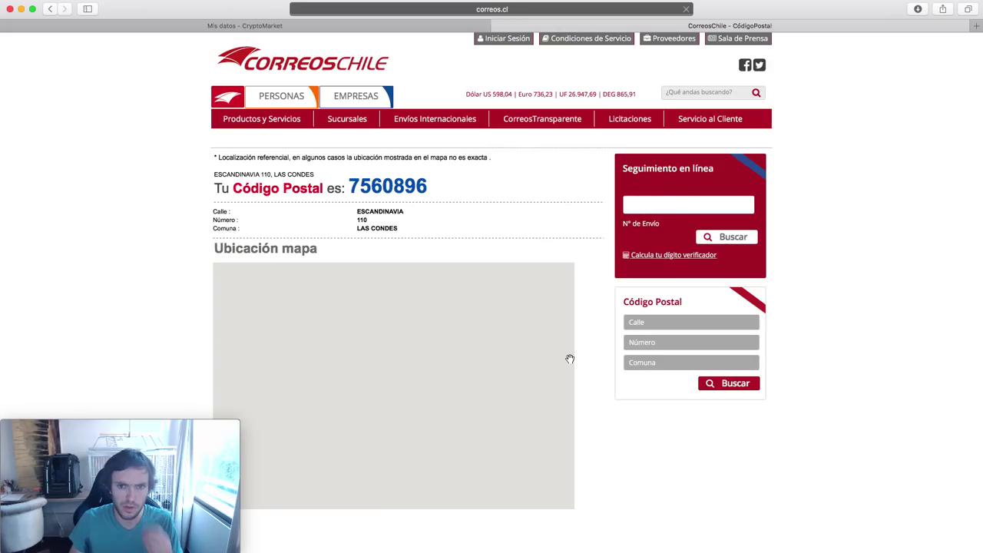
pyautogui.doubleClick(386, 191)
pyautogui.press('super+c')
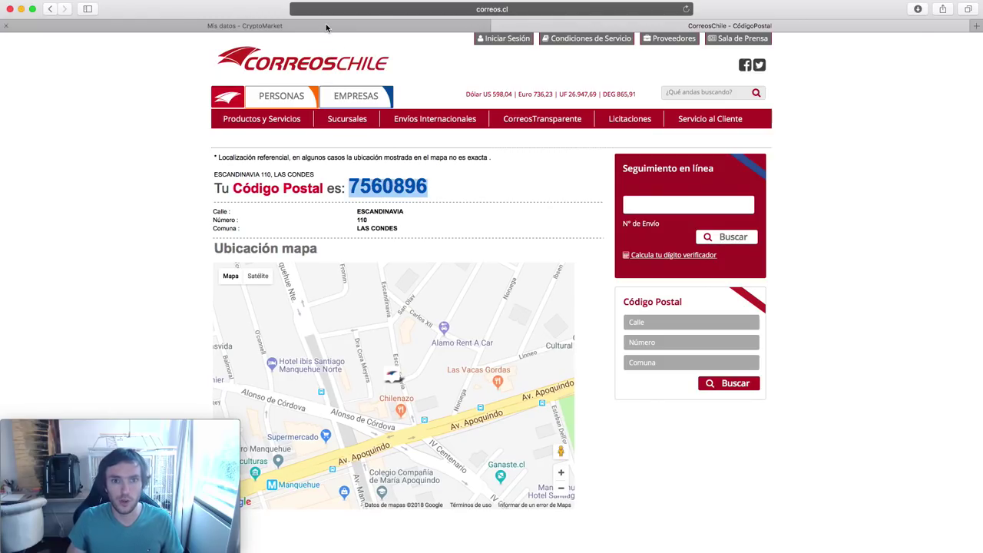
pyautogui.click(328, 26)
pyautogui.doubleClick(254, 196)
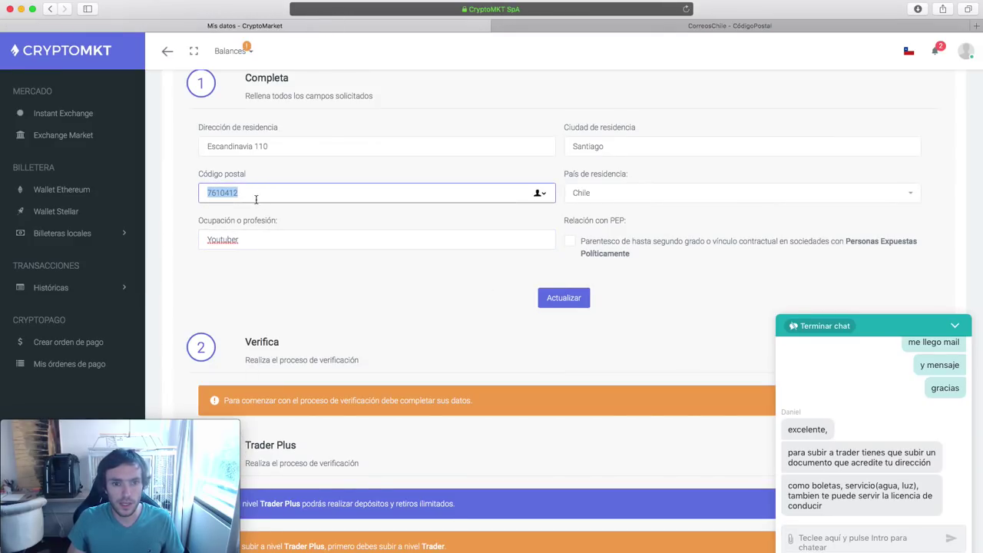
pyautogui.press('super+v')
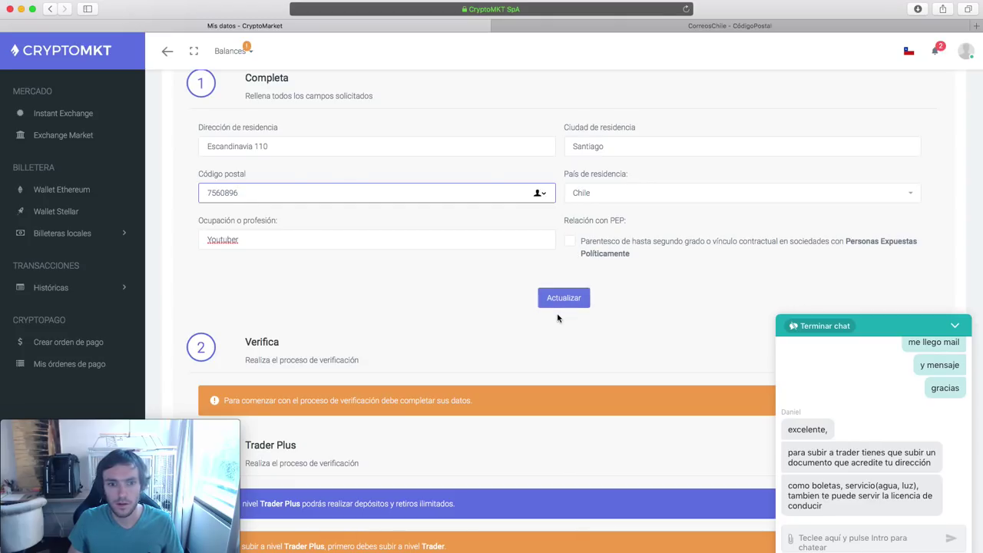
pyautogui.click(564, 301)
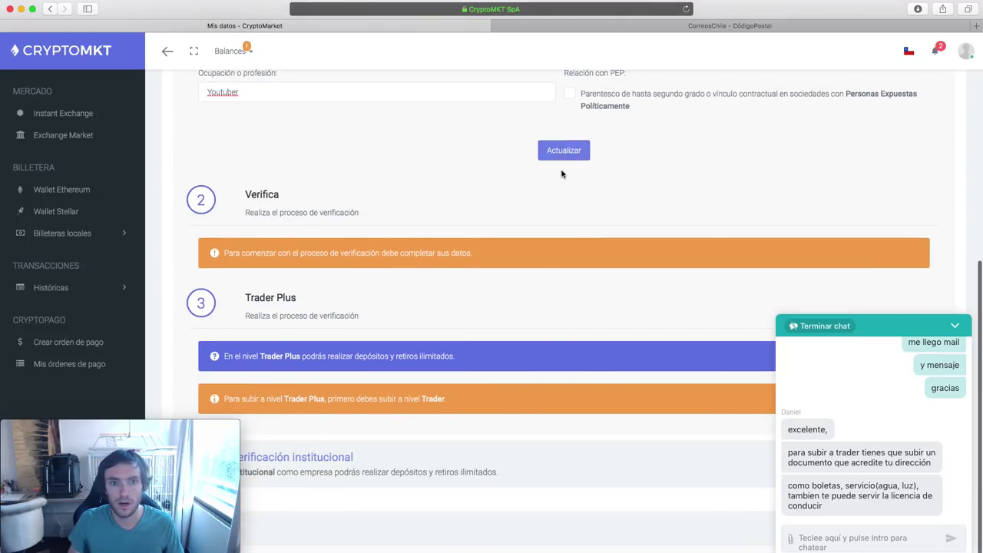
pyautogui.scroll(-5, 362, 220)
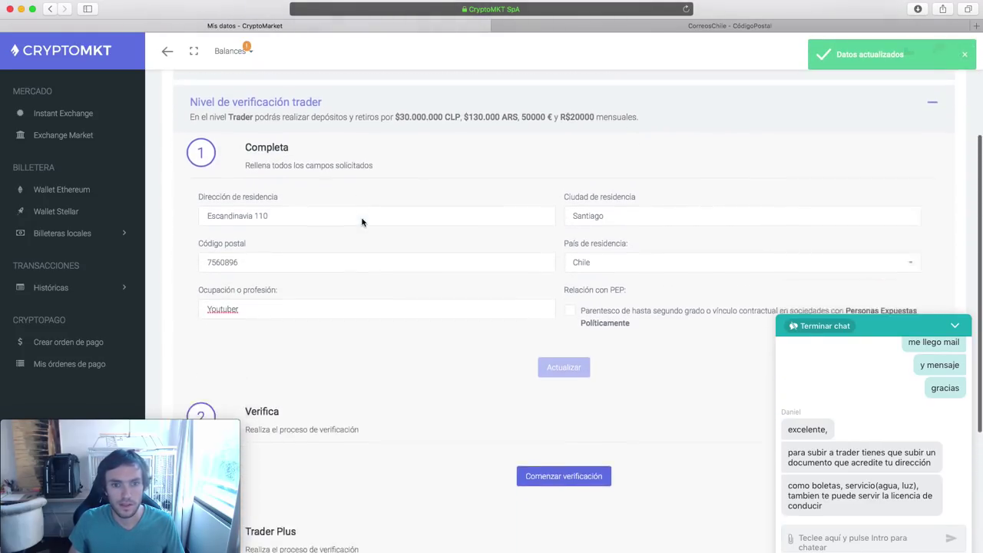
pyautogui.scroll(-1, 362, 222)
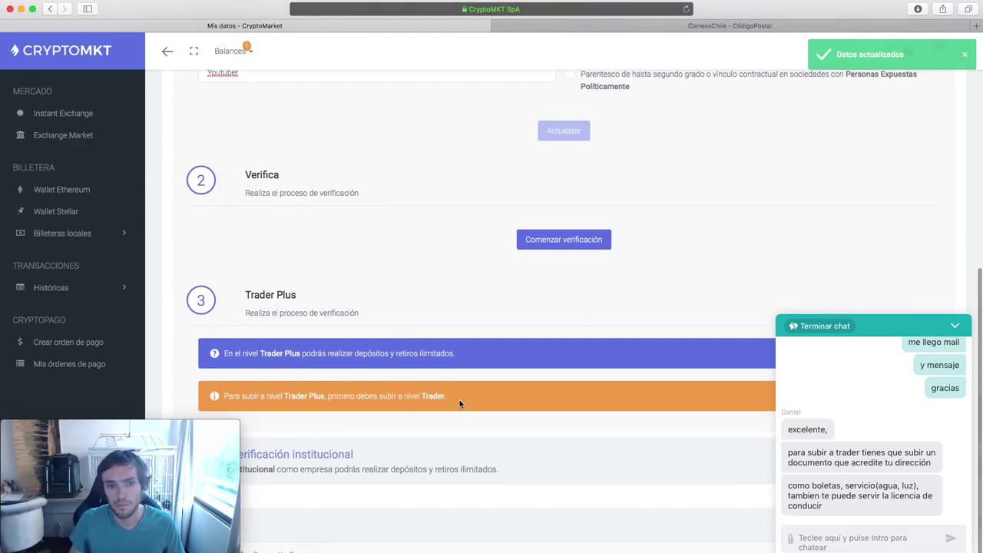
pyautogui.scroll(8, 544, 416)
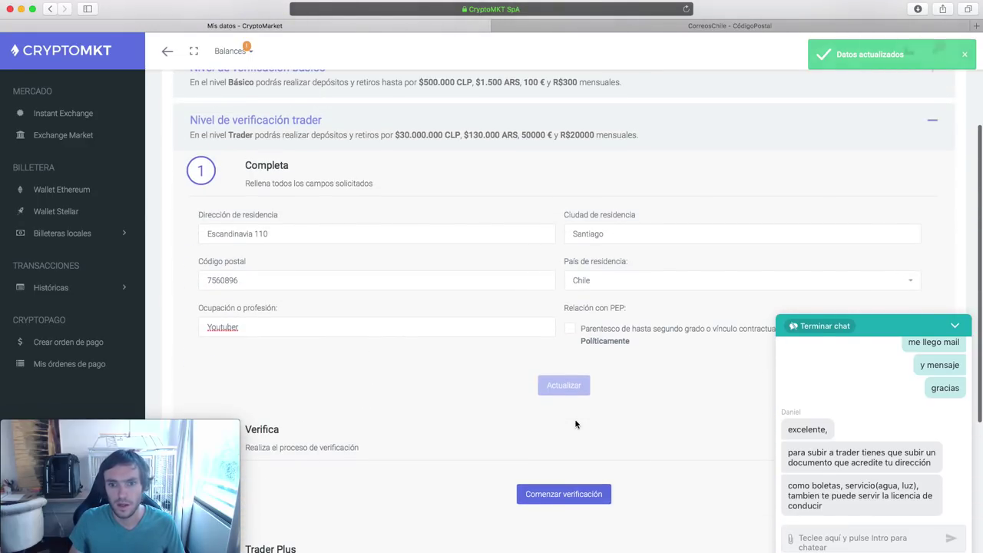
pyautogui.scroll(-8, 576, 419)
pyautogui.scroll(1, 578, 425)
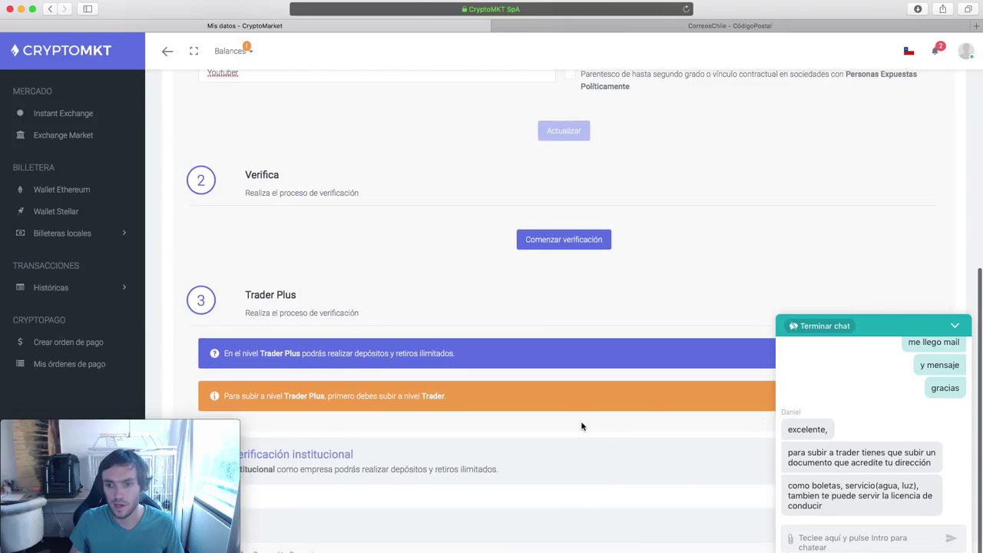
# Reply 'ok' in the support chat, then go to the Stellar Lumens wallet.
pyautogui.click(874, 538)
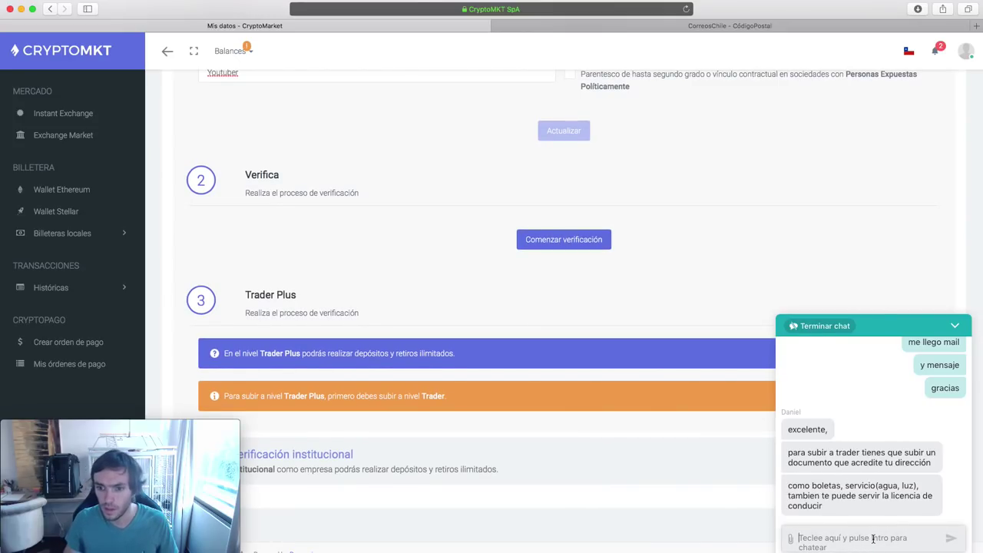
pyautogui.write('ok')
pyautogui.press('Return')
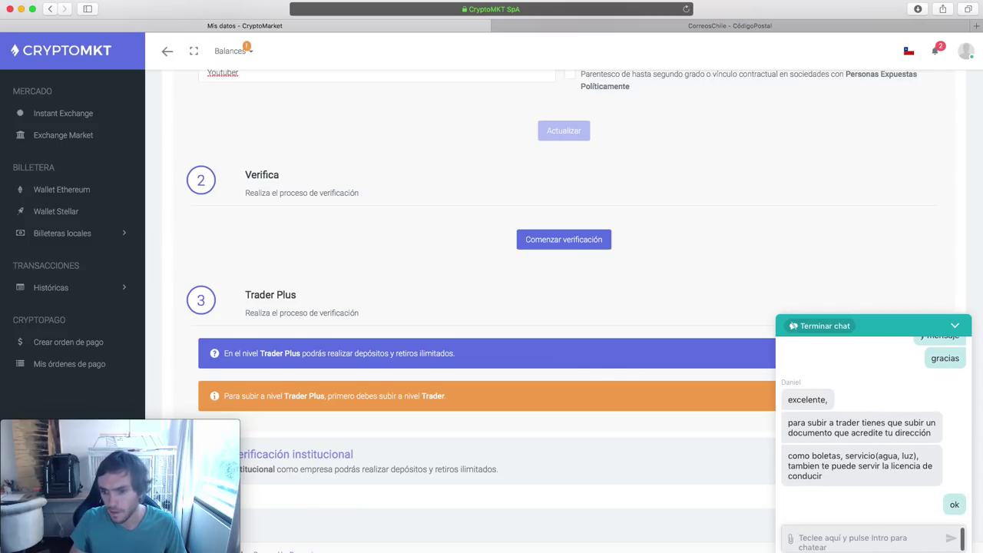
pyautogui.scroll(-1, 435, 219)
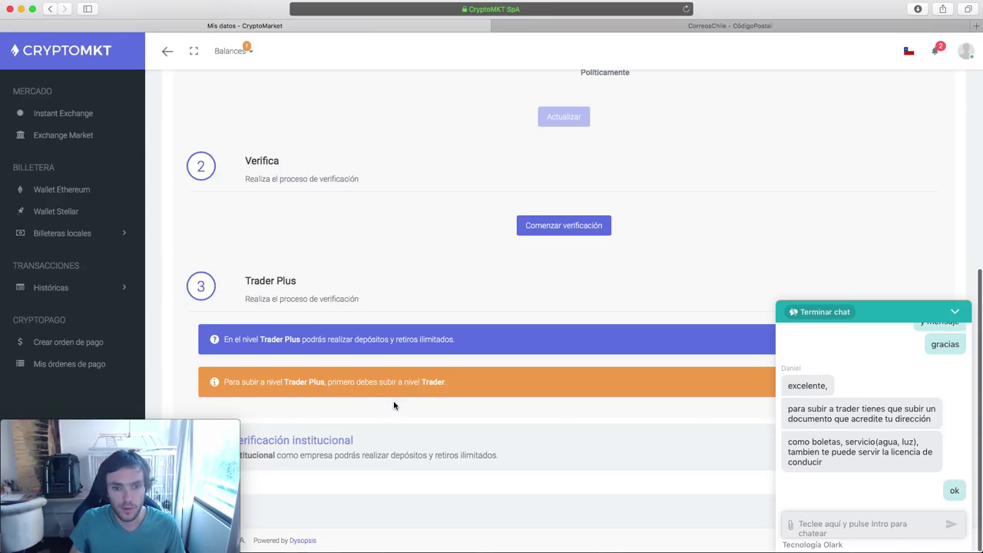
pyautogui.scroll(-1, 393, 406)
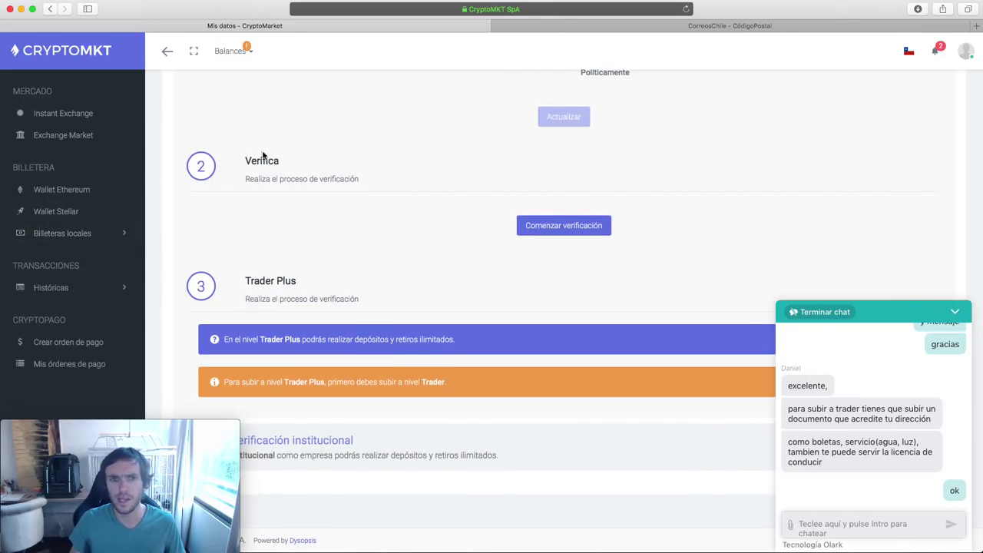
pyautogui.click(42, 214)
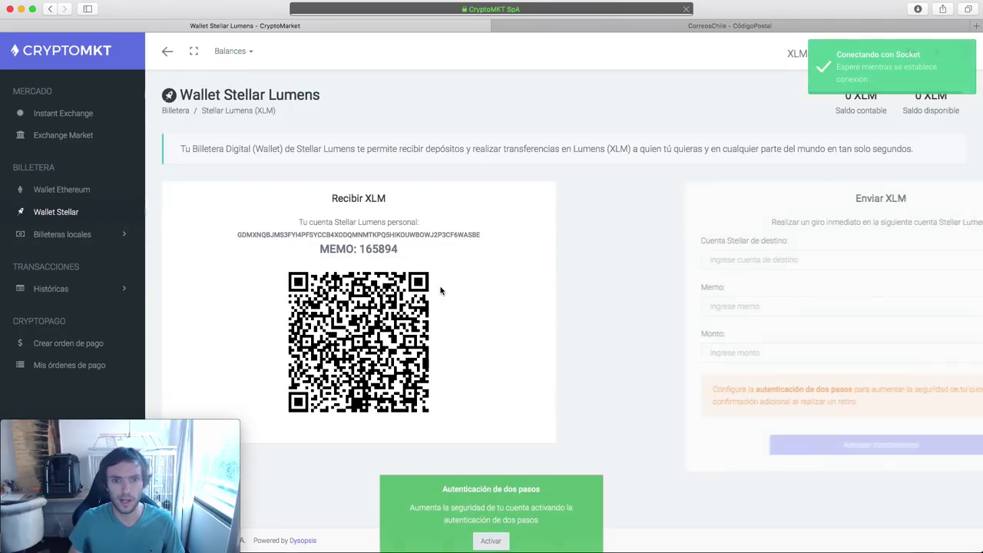
pyautogui.doubleClick(381, 249)
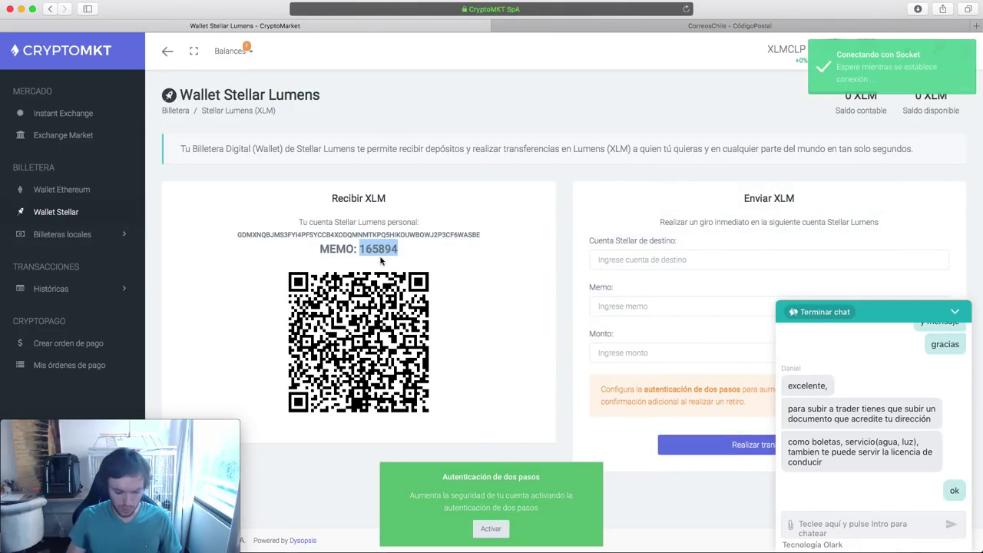
pyautogui.click(671, 28)
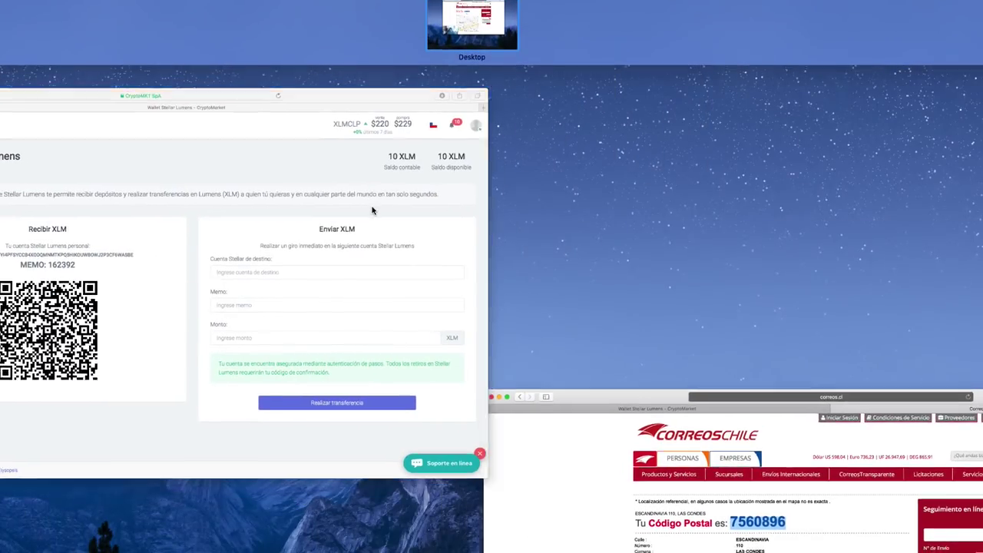
pyautogui.click(372, 210)
pyautogui.click(635, 308)
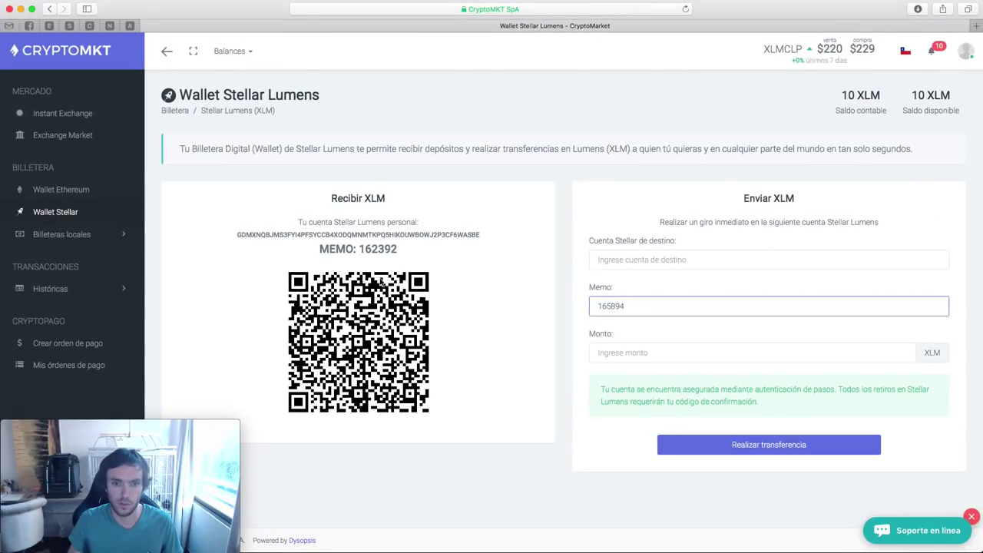
pyautogui.doubleClick(400, 234)
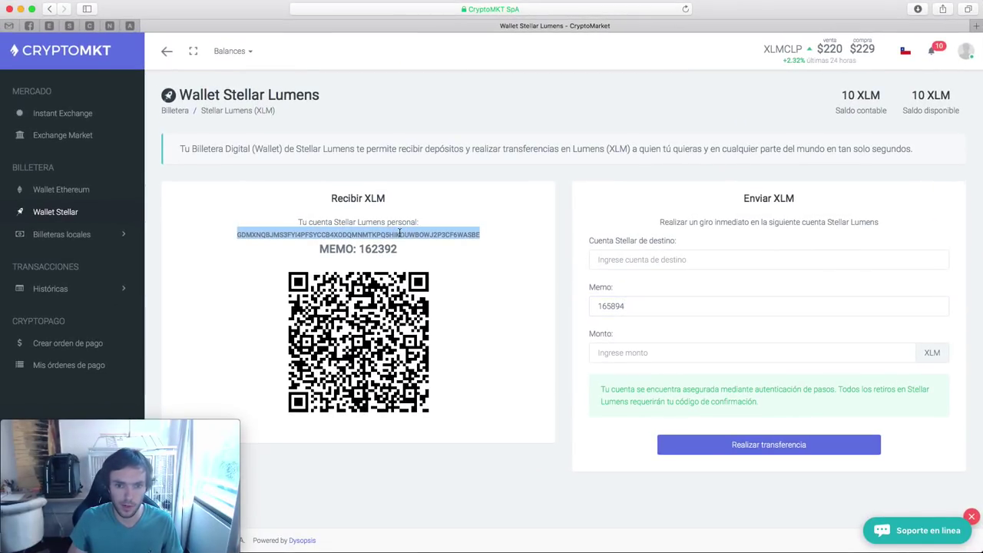
pyautogui.click(656, 260)
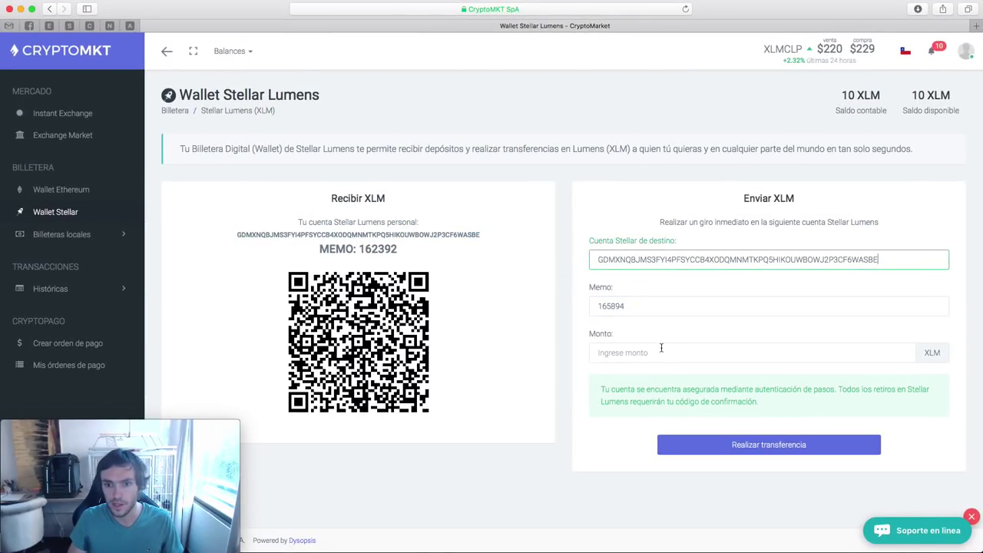
pyautogui.click(652, 358)
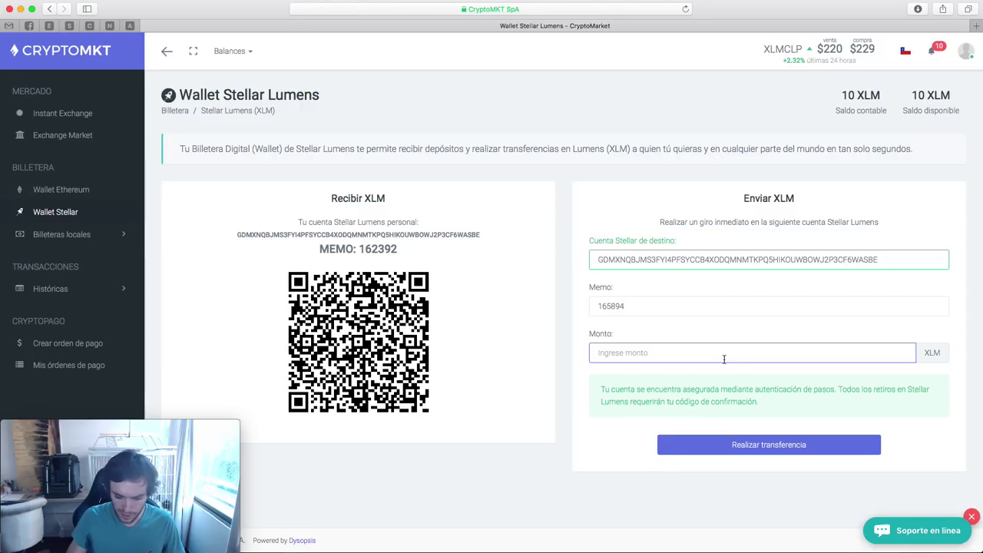
pyautogui.write('10')
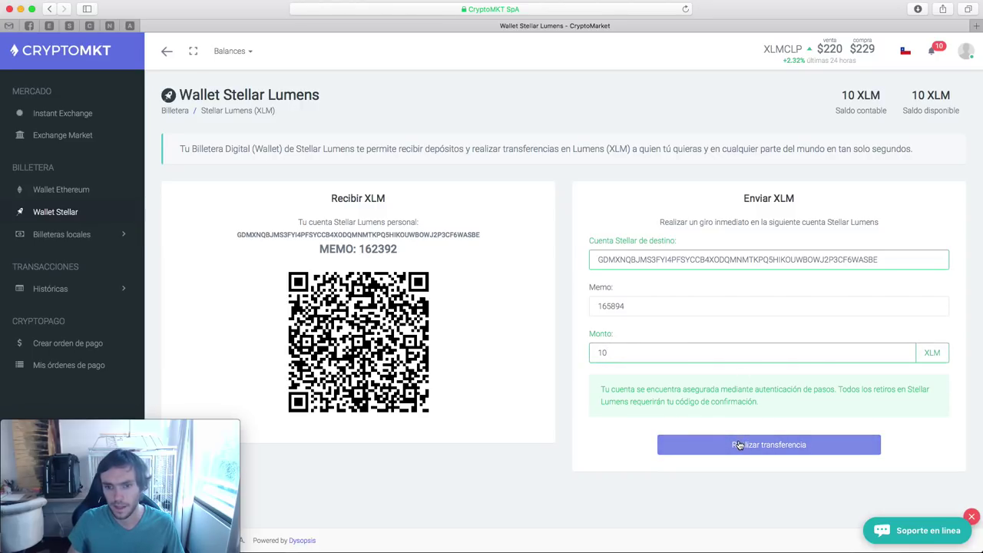
pyautogui.click(741, 444)
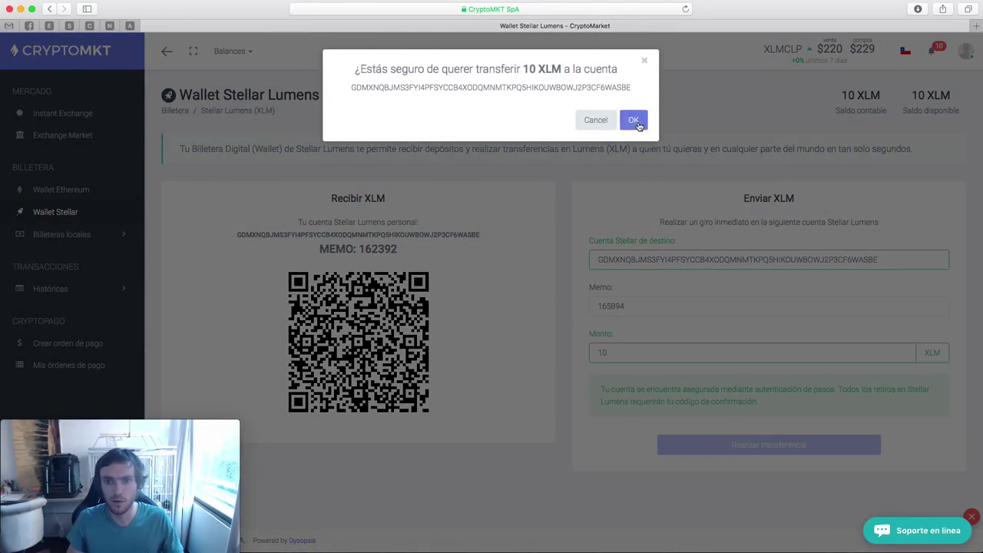
# Approve sending 10 XLM and confirm it with the 6-digit security code.
pyautogui.click(634, 120)
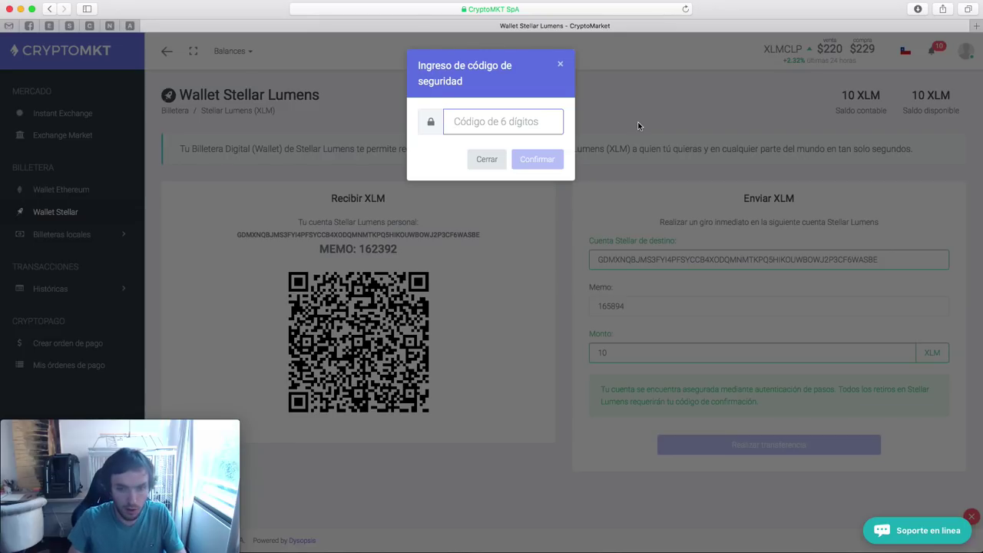
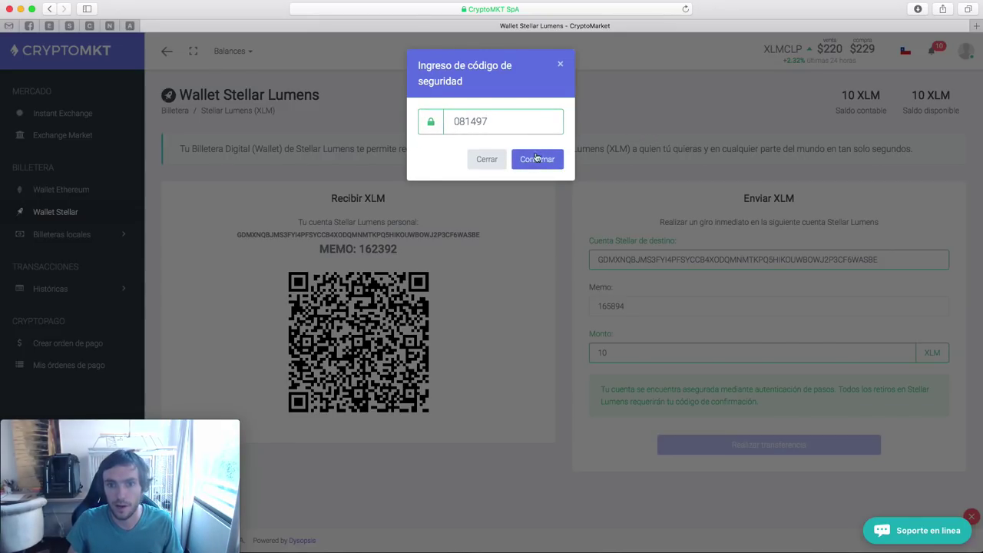
pyautogui.click(532, 161)
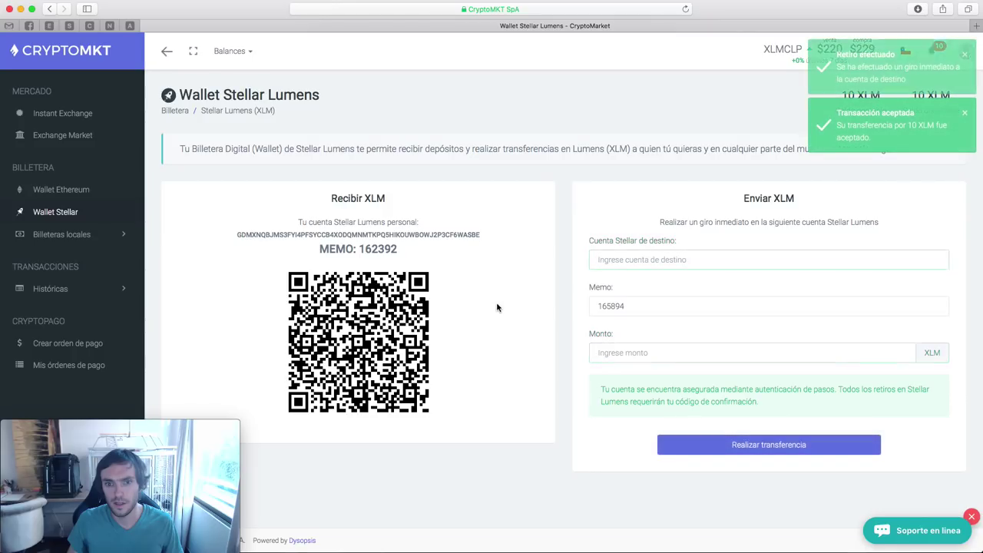
# Bring up the CorreosChile postal code page, return to the CryptoMKT wallet, and dismiss the toast.
pyautogui.hotkey('ctrl', 'Up')
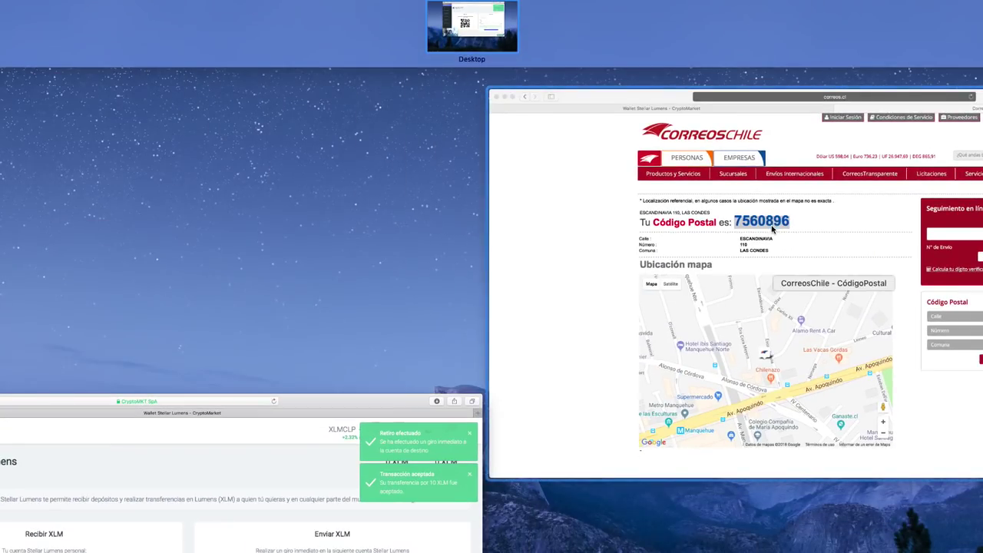
pyautogui.click(400, 489)
pyautogui.hotkey('ctrl', 'Up')
pyautogui.click(537, 177)
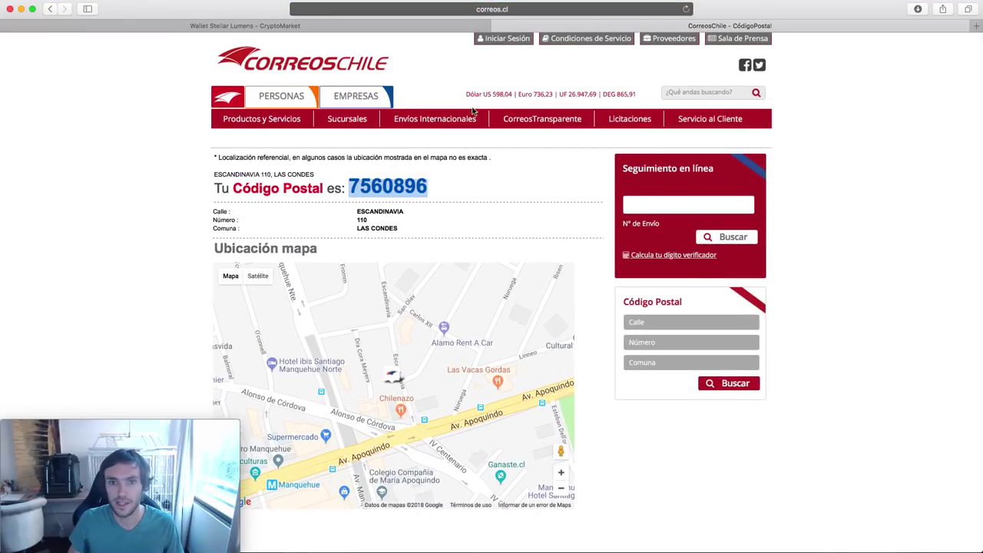
pyautogui.click(408, 26)
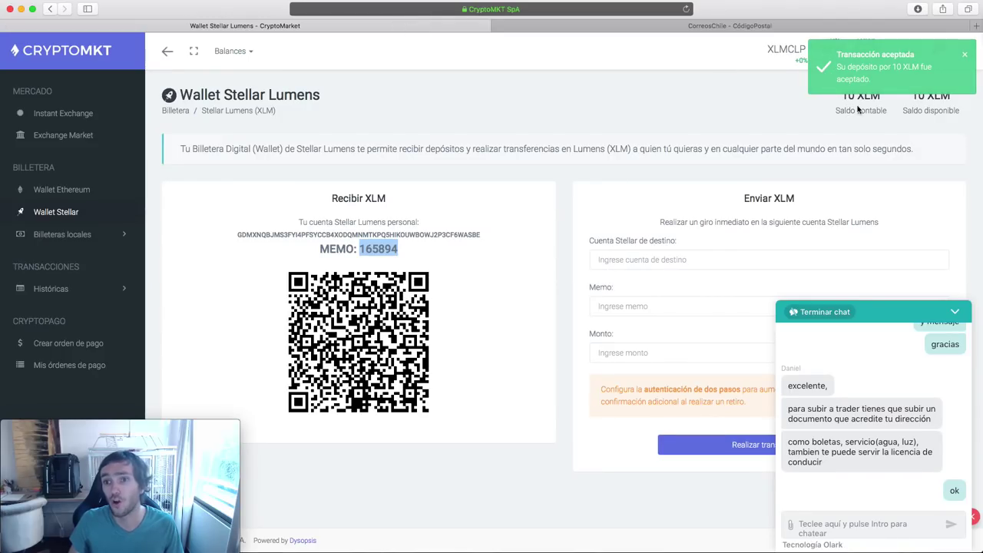
pyautogui.click(961, 58)
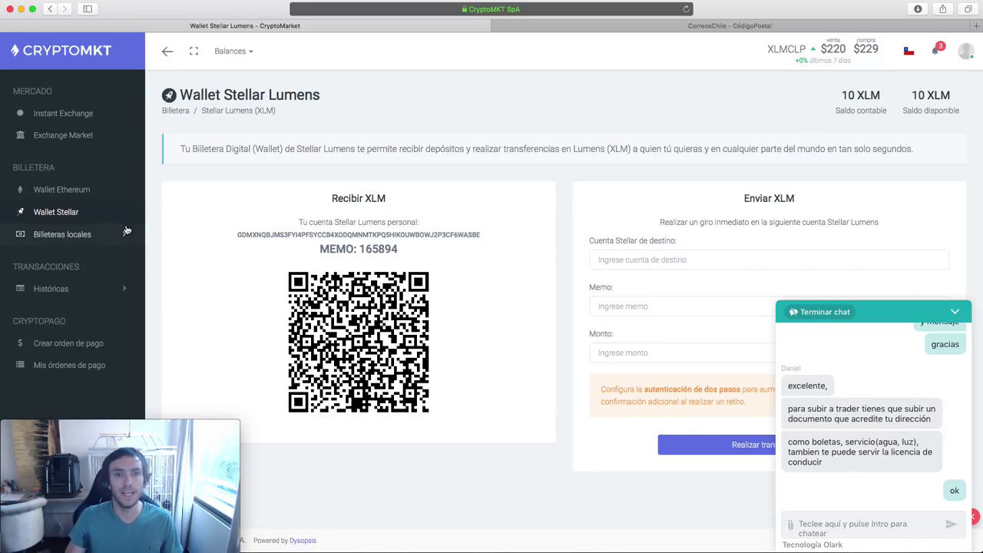
# Go to Verificación from the avatar menu and expand the Nivel de verificación trader section.
pyautogui.click(964, 54)
pyautogui.click(894, 111)
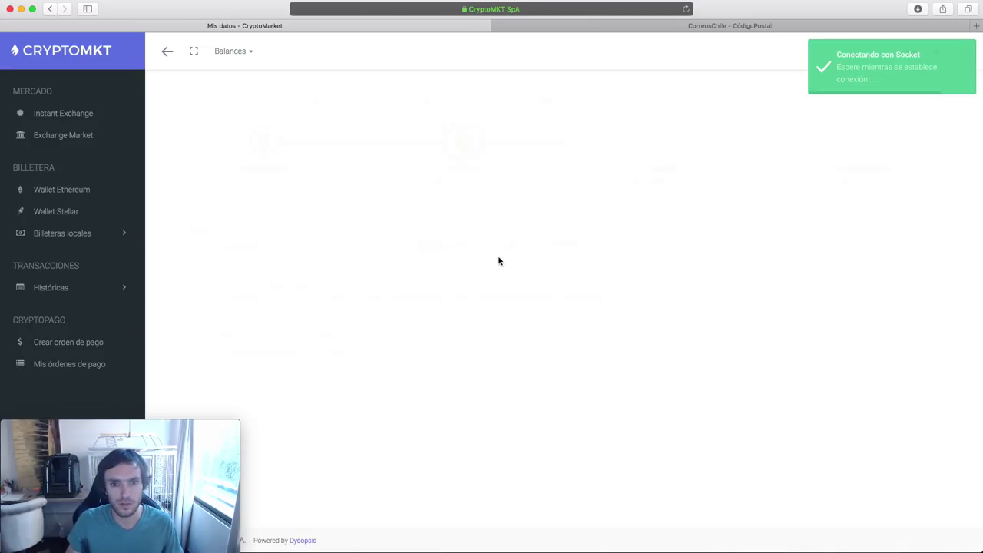
pyautogui.click(361, 300)
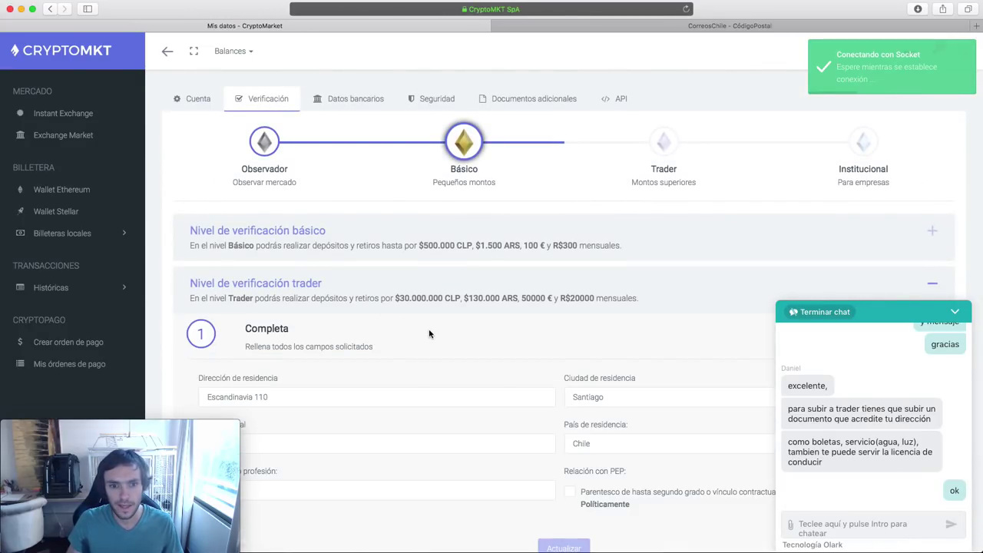
pyautogui.scroll(-5, 428, 331)
pyautogui.scroll(5, 418, 331)
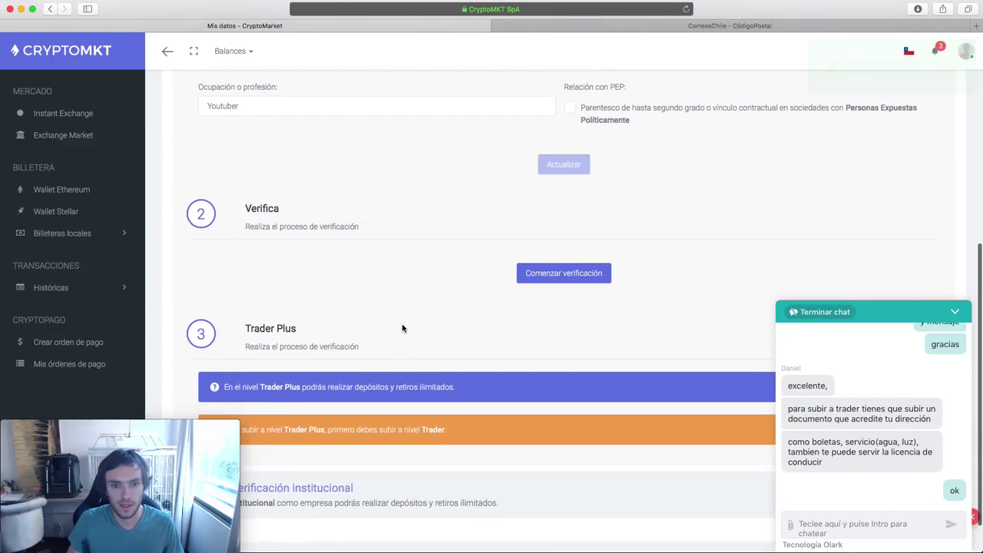
pyautogui.scroll(-4, 403, 326)
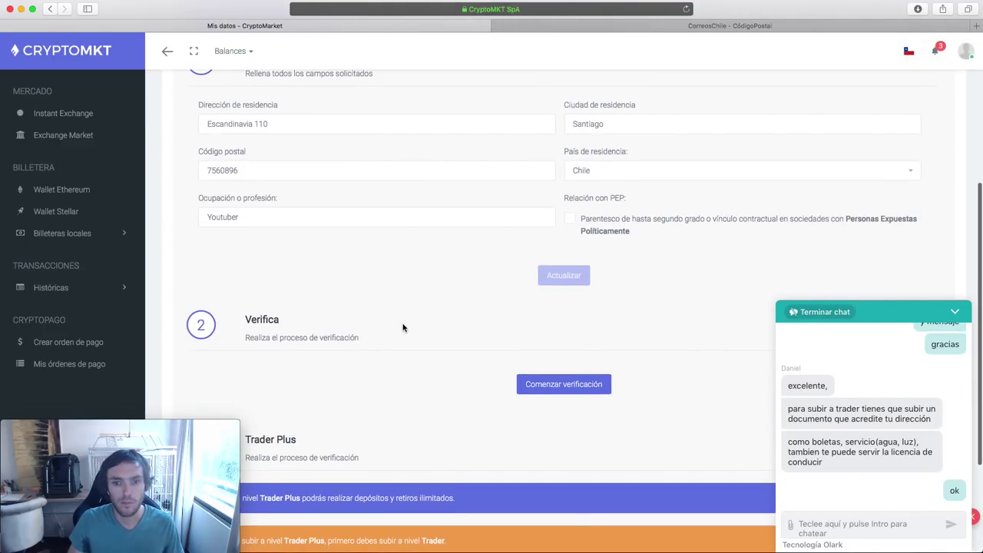
pyautogui.click(540, 339)
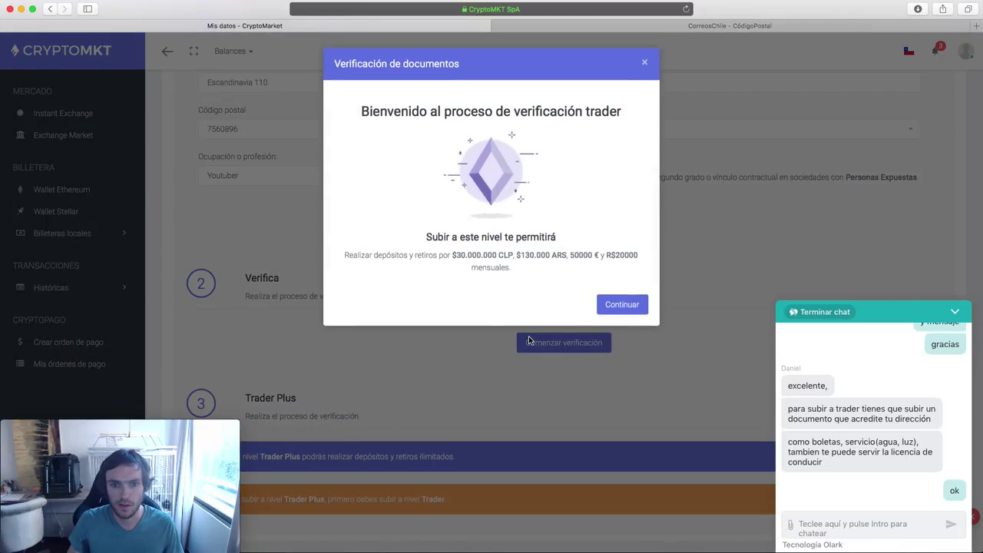
pyautogui.click(619, 308)
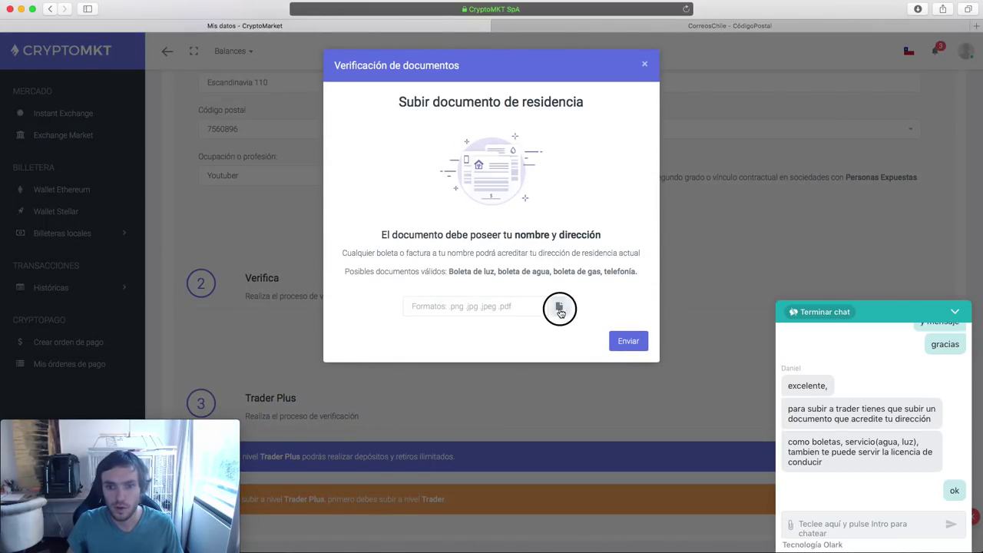
pyautogui.click(559, 307)
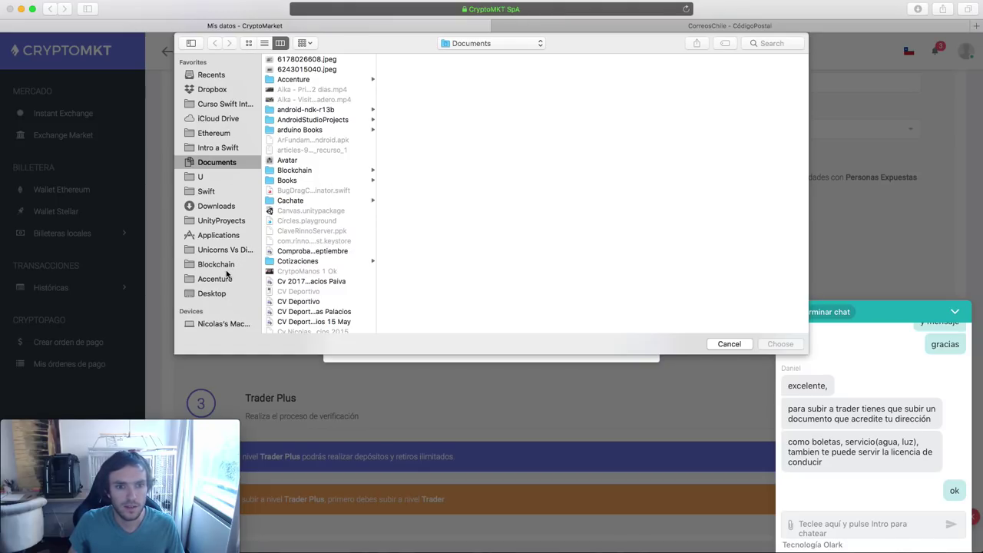
pyautogui.click(219, 206)
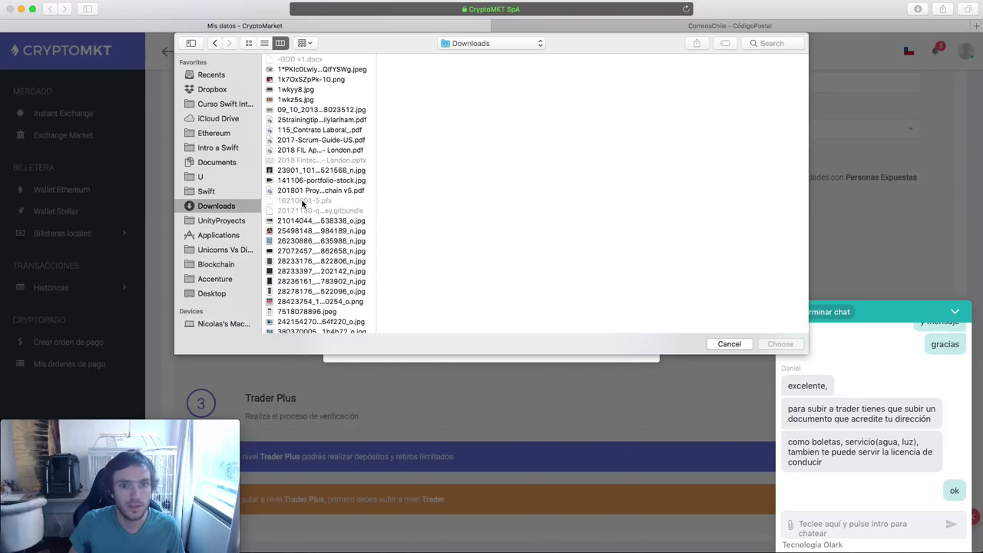
pyautogui.click(292, 120)
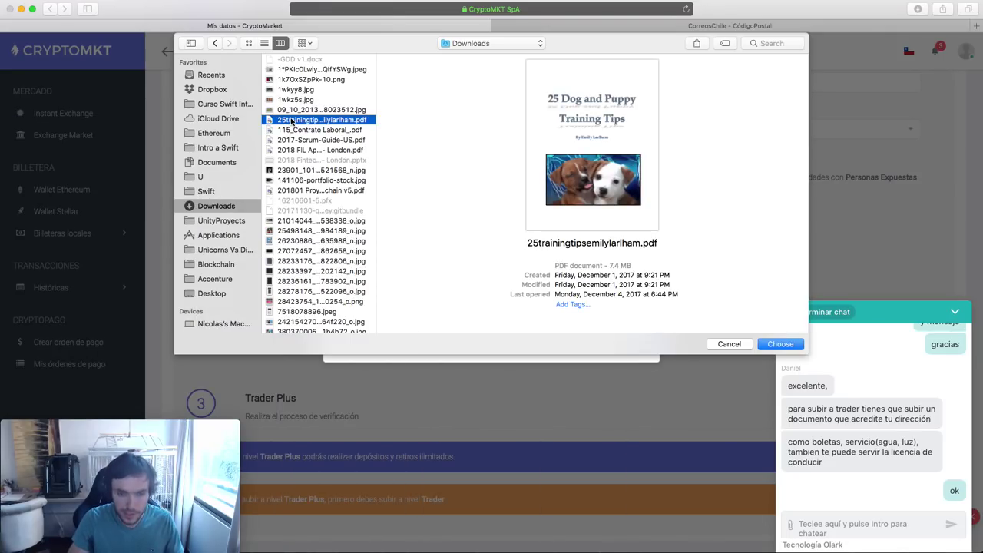
pyautogui.press('7')
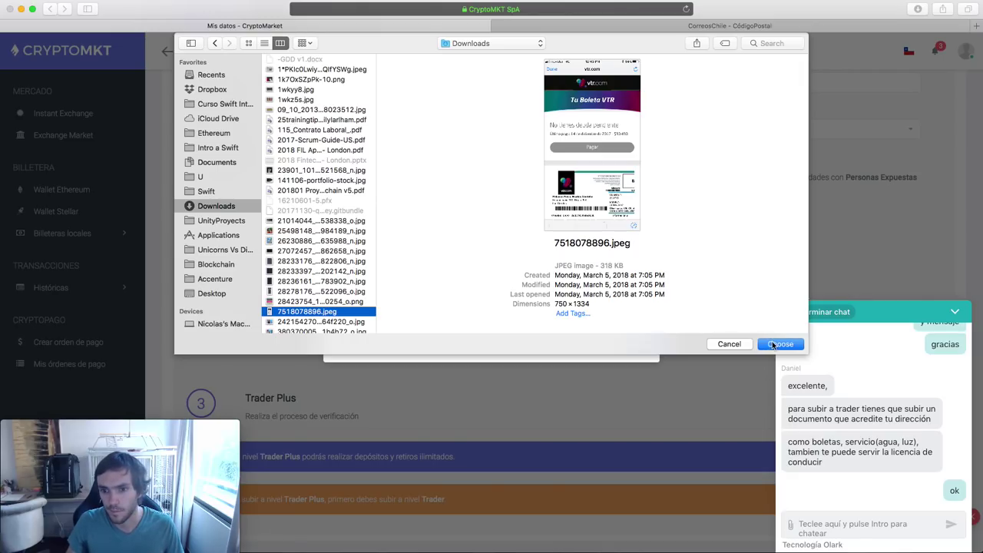
pyautogui.click(776, 344)
pyautogui.click(630, 343)
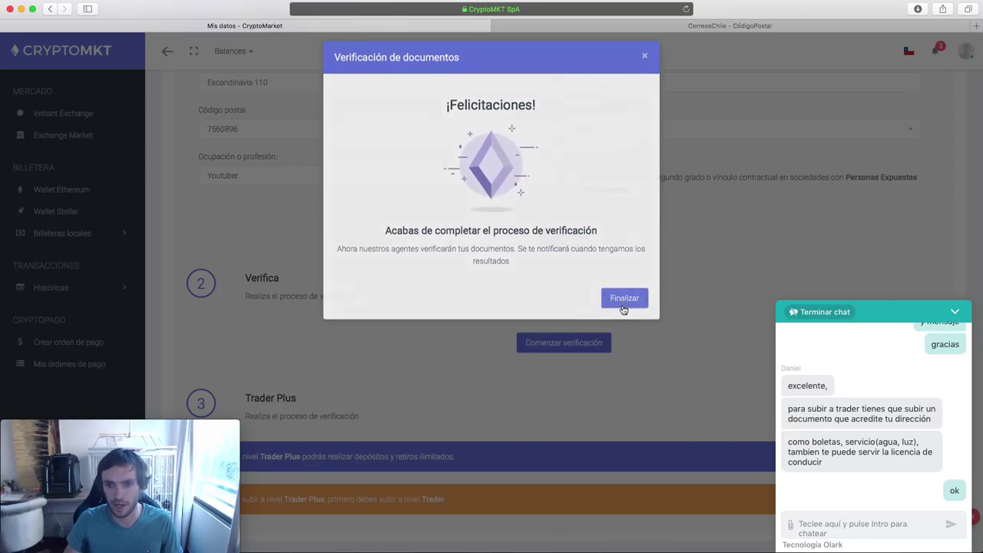
# Close the completion dialog and send support 'Gracia,s' and 'ya inicie el proceso para tarder'.
pyautogui.click(623, 300)
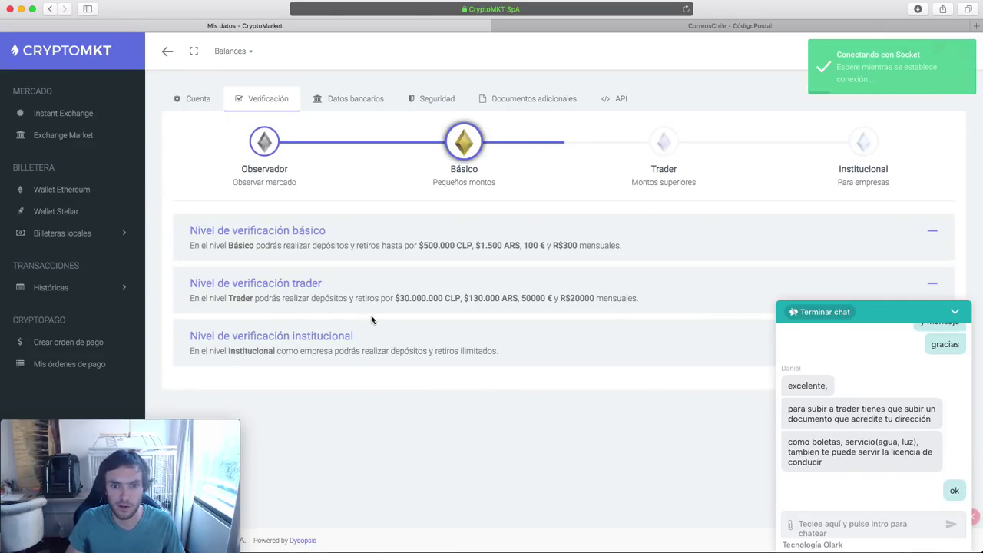
pyautogui.click(870, 524)
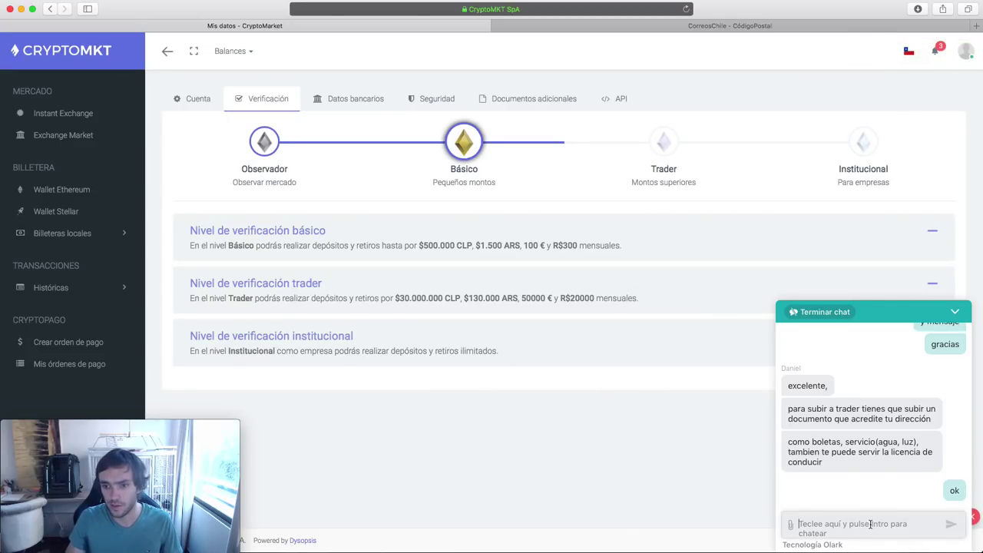
pyautogui.write('Gracia,s')
pyautogui.press('Return')
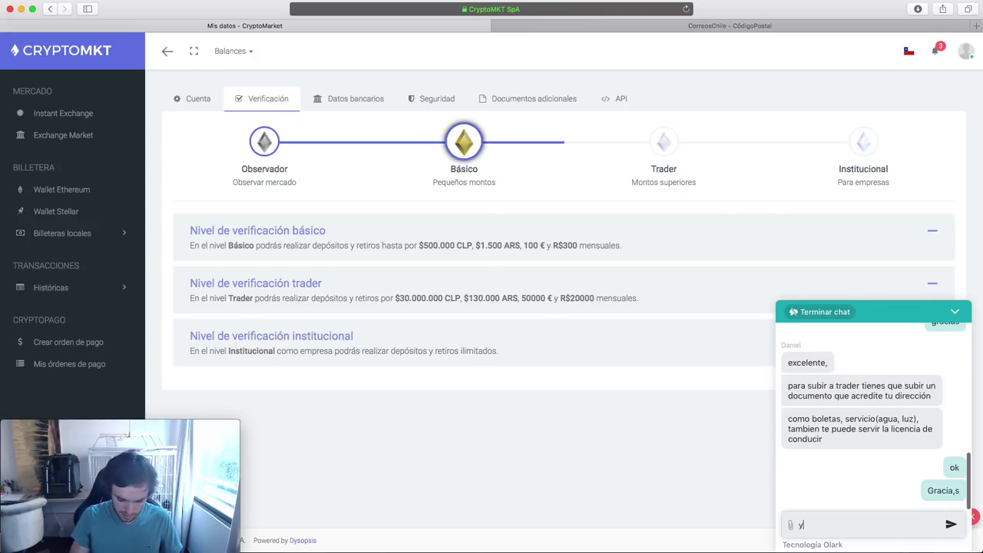
pyautogui.write('ya inicie el proceso para tarder')
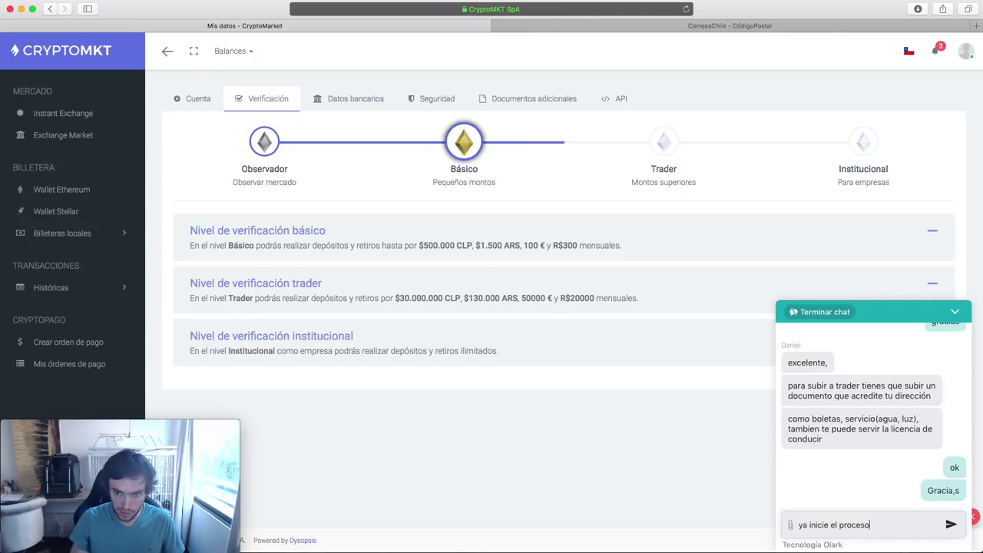
pyautogui.press('Return')
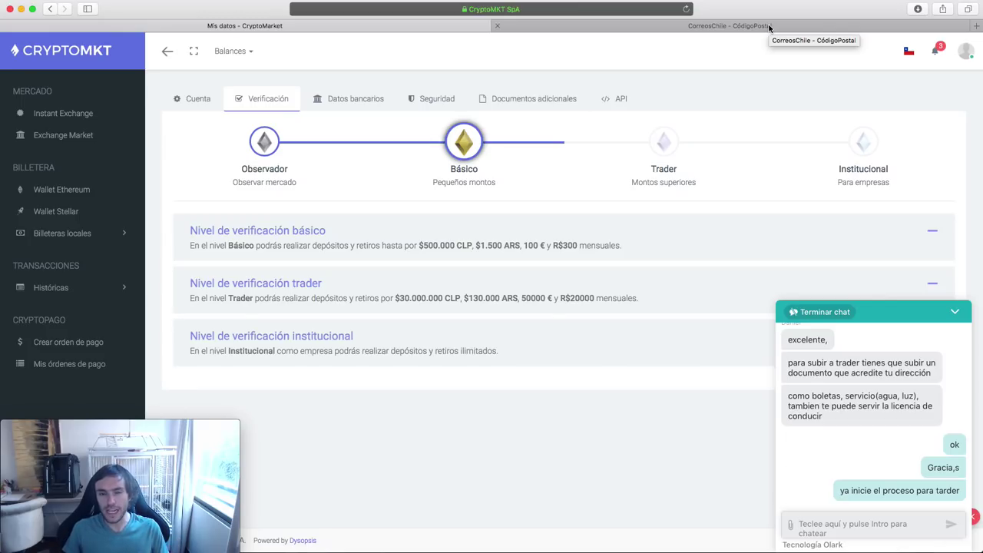
pyautogui.click(44, 217)
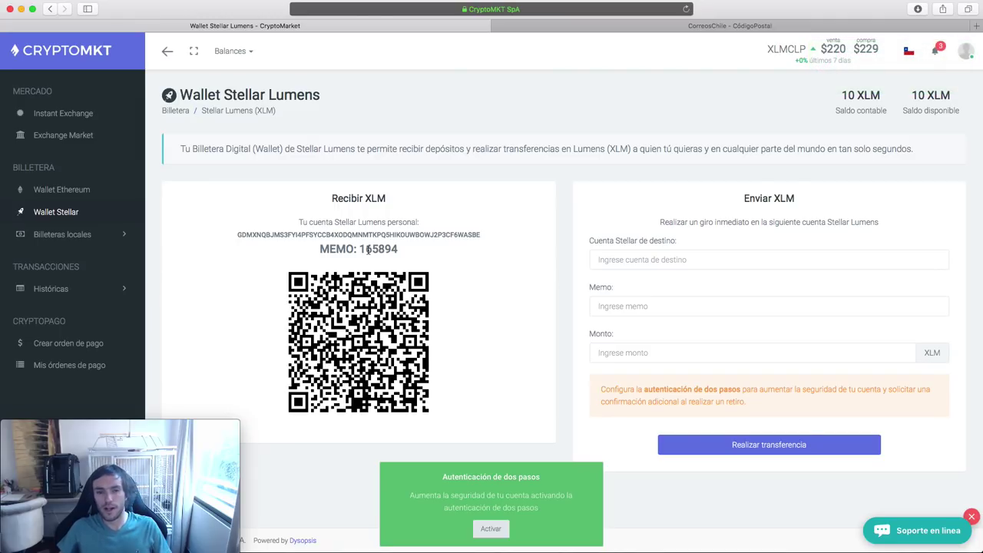
pyautogui.doubleClick(377, 250)
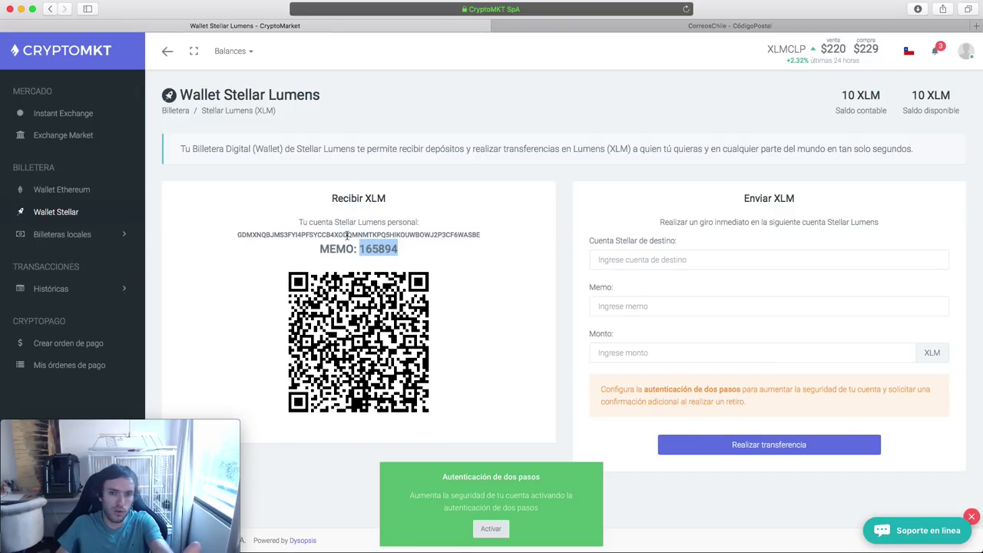
pyautogui.doubleClick(347, 234)
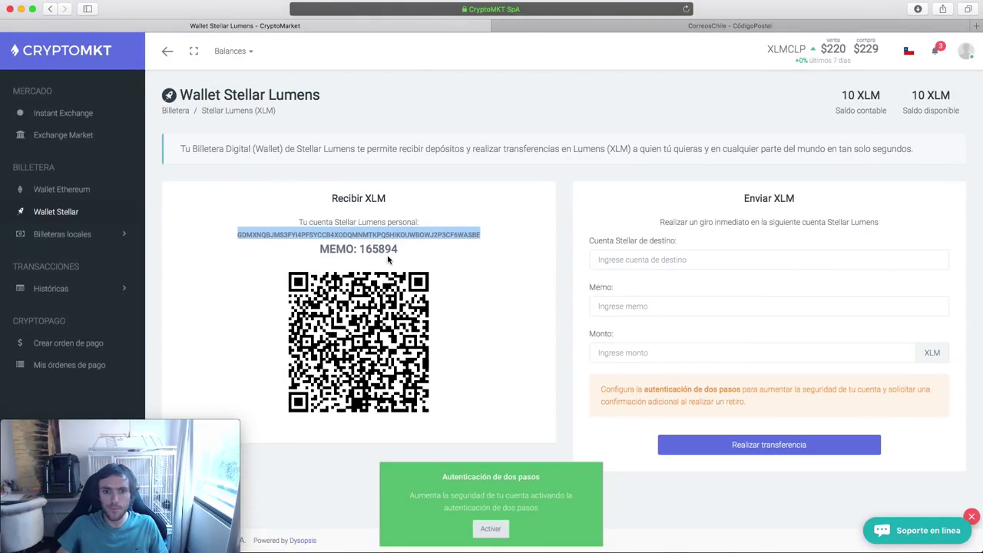
pyautogui.click(379, 249)
pyautogui.doubleClick(378, 248)
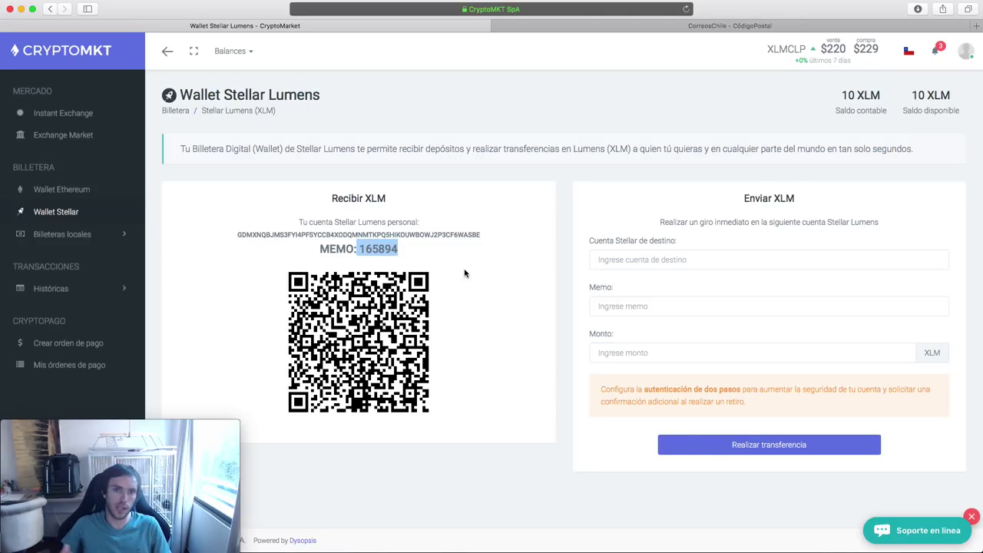
pyautogui.click(966, 51)
pyautogui.click(923, 112)
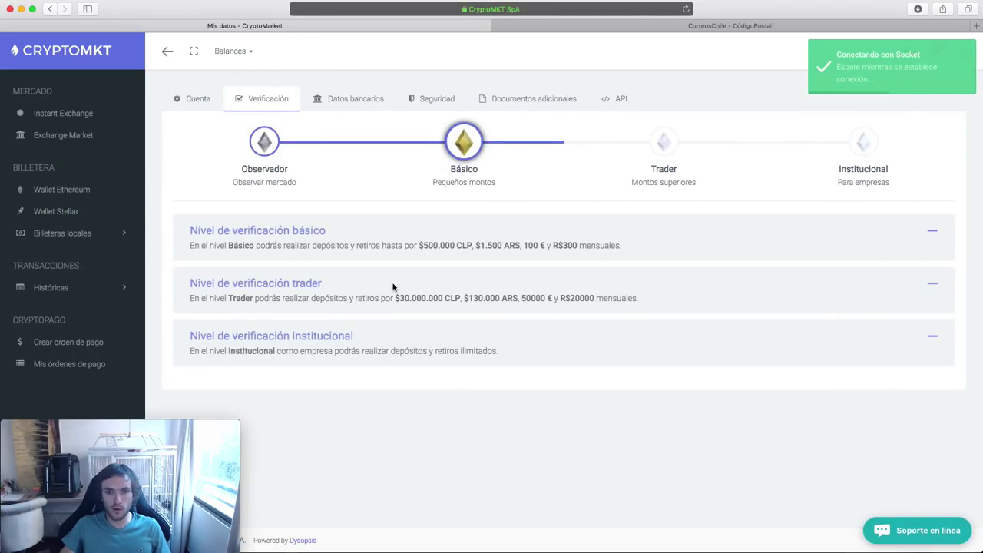
# Review the expanded trader level section, then switch to the Datos bancarios tab.
pyautogui.click(394, 289)
pyautogui.scroll(-5, 428, 318)
pyautogui.scroll(-2, 305, 369)
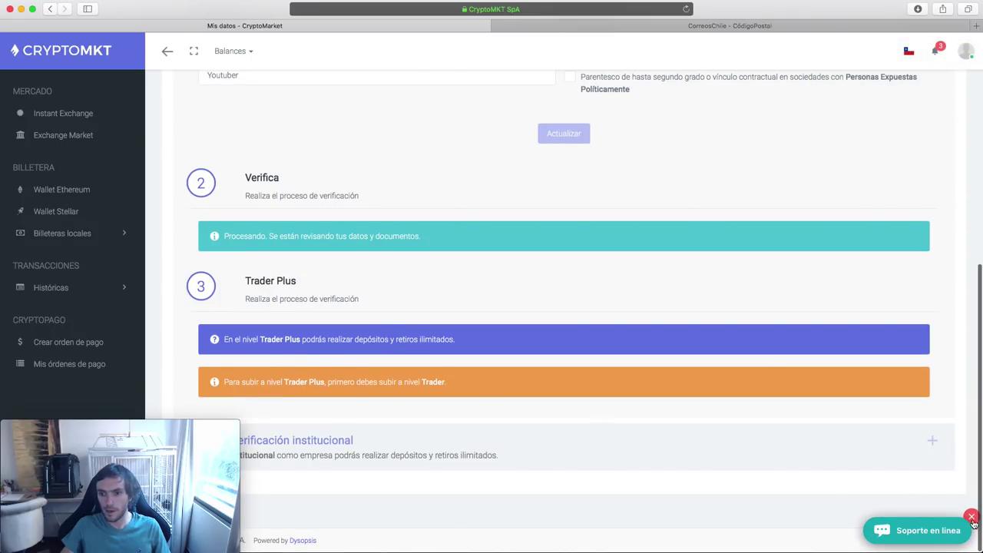
pyautogui.scroll(8, 443, 374)
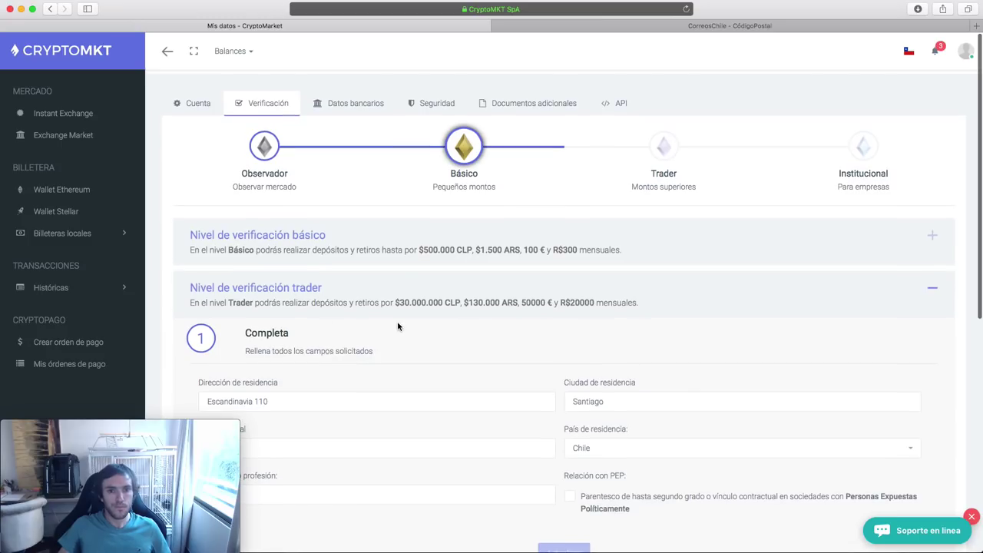
pyautogui.click(348, 103)
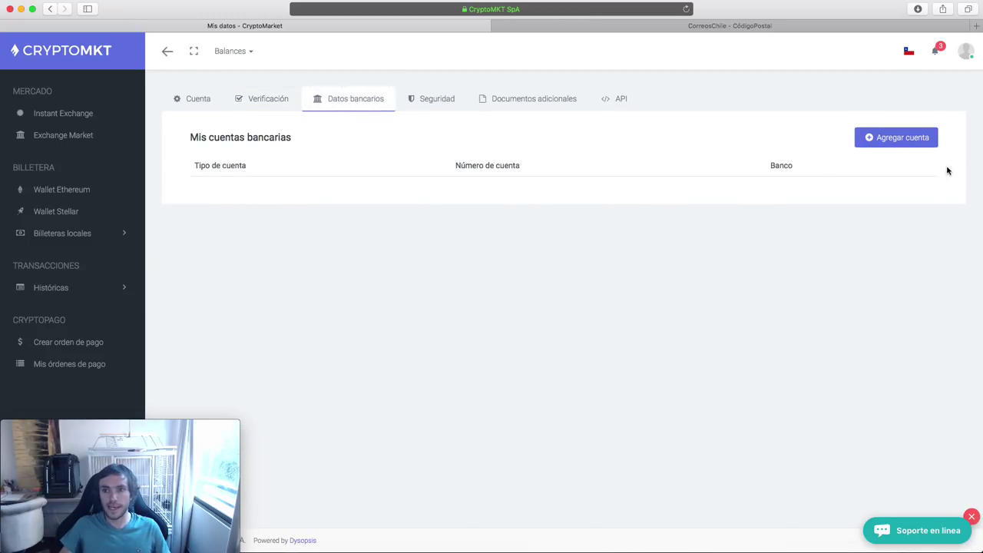
pyautogui.click(893, 140)
pyautogui.click(443, 161)
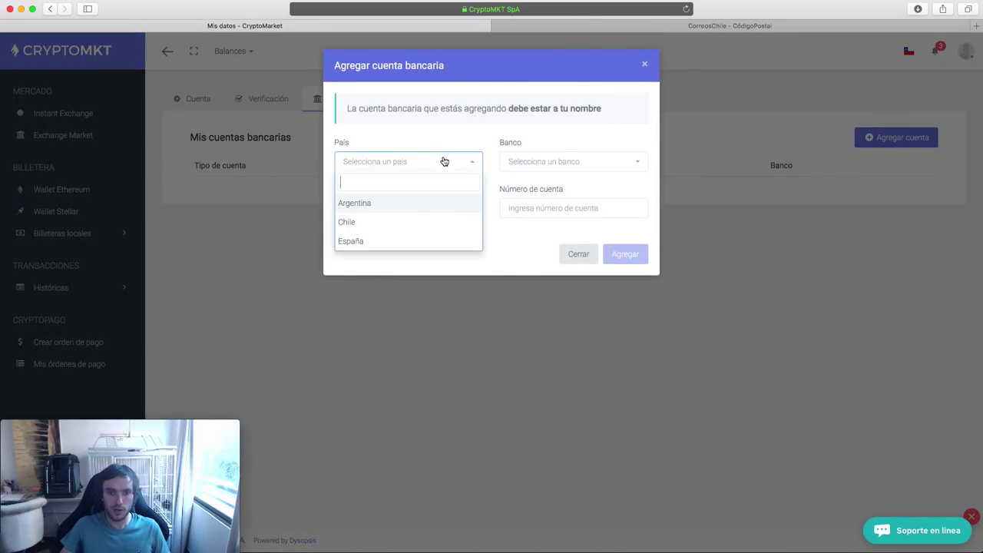
pyautogui.write('chi')
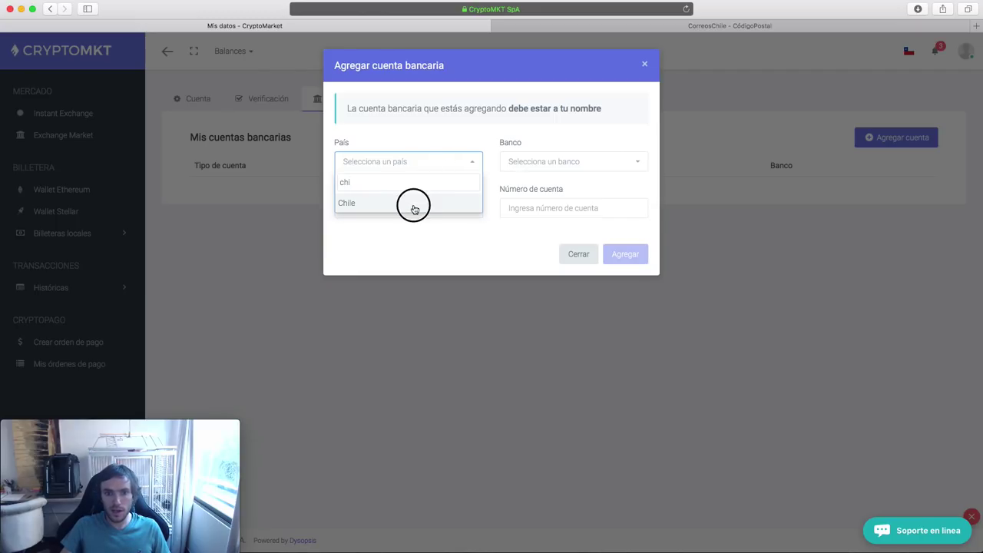
pyautogui.click(412, 204)
pyautogui.click(576, 162)
pyautogui.scroll(-1, 584, 258)
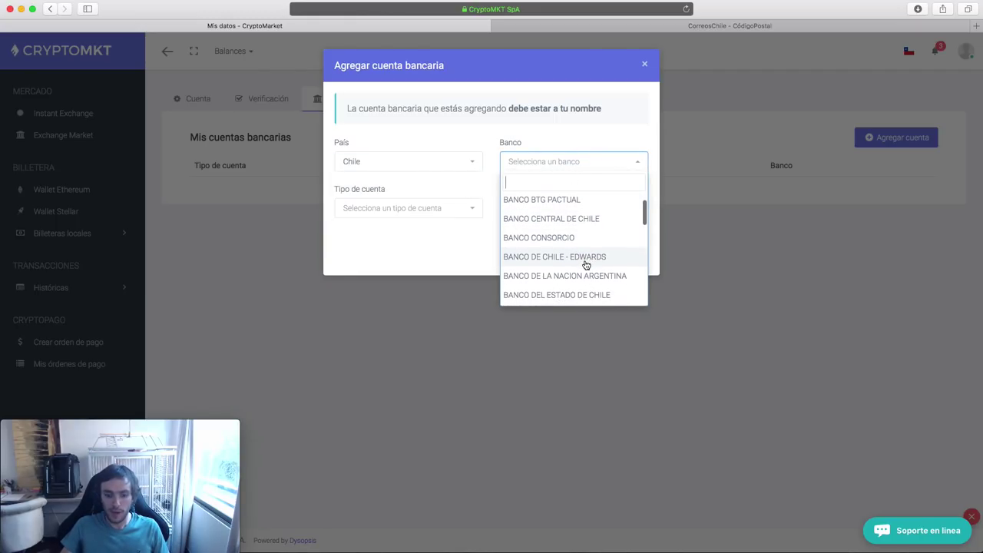
pyautogui.write('sa')
pyautogui.press('BackSpace')
pyautogui.write('e')
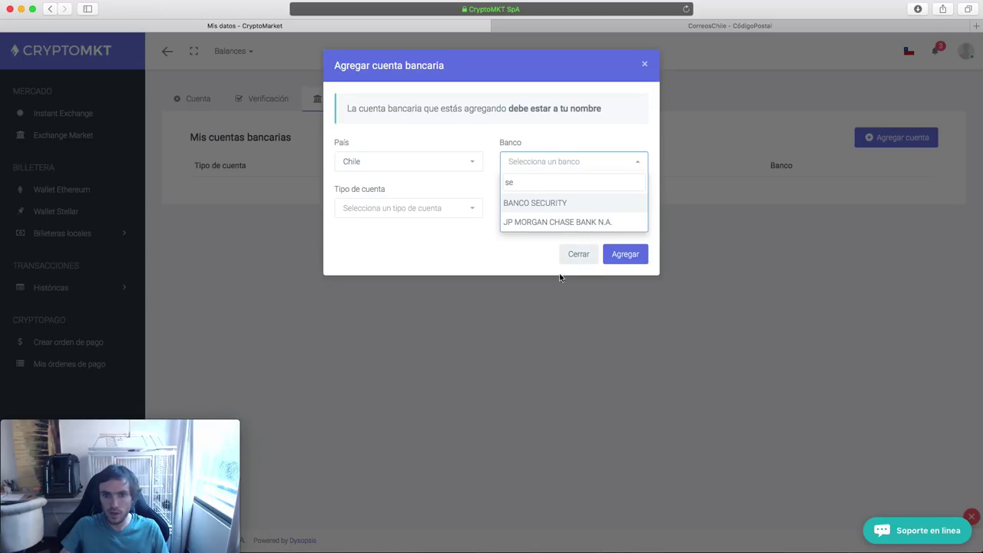
pyautogui.click(535, 205)
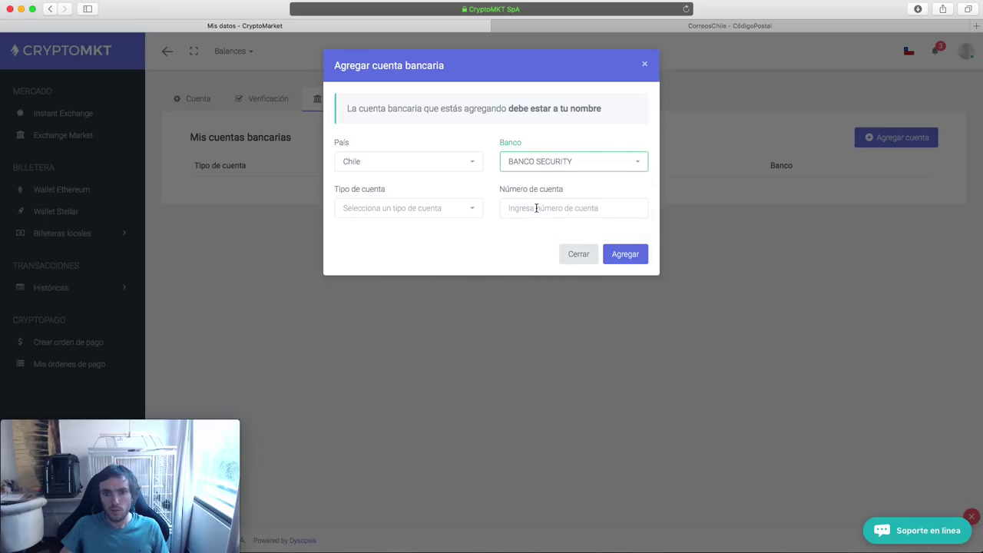
pyautogui.click(438, 209)
pyautogui.click(572, 215)
pyautogui.click(411, 206)
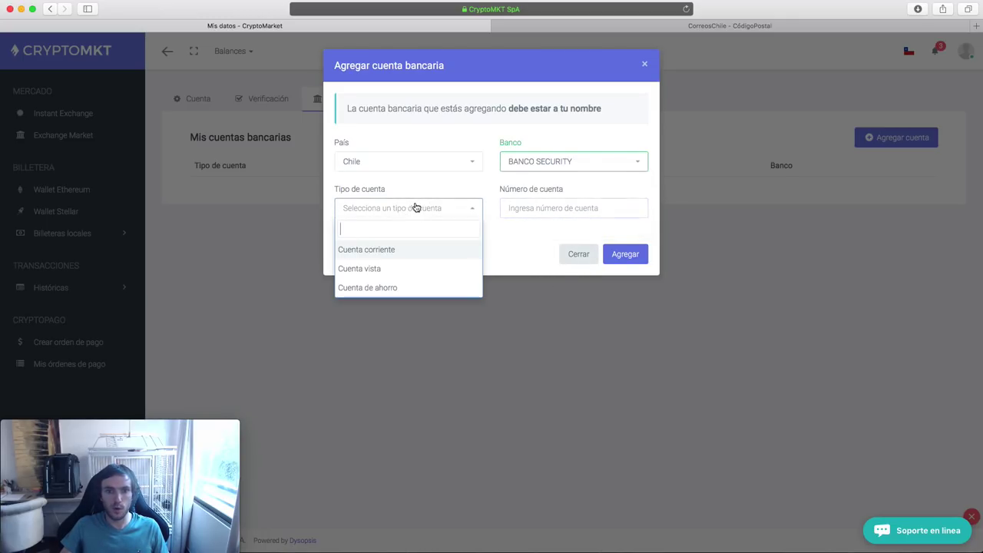
pyautogui.click(399, 250)
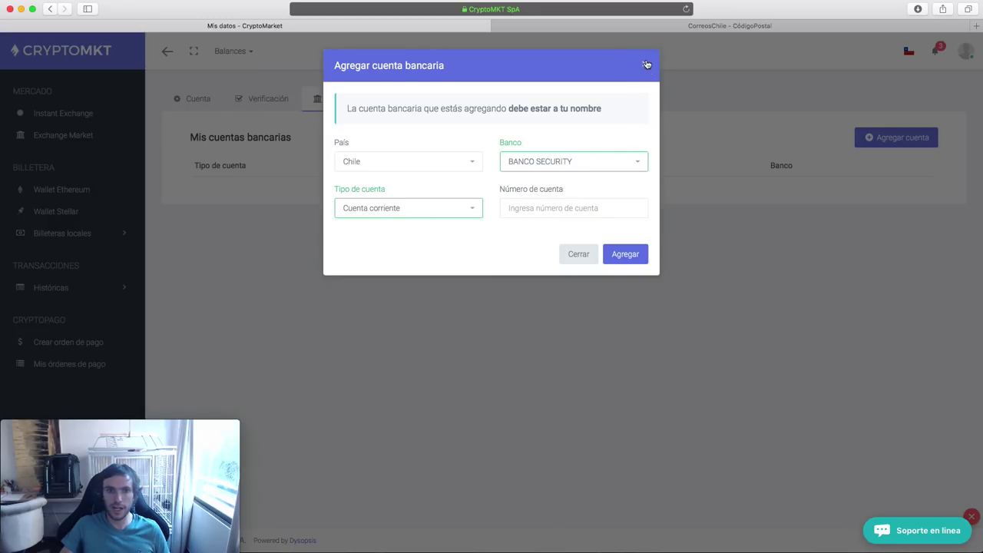
pyautogui.click(645, 63)
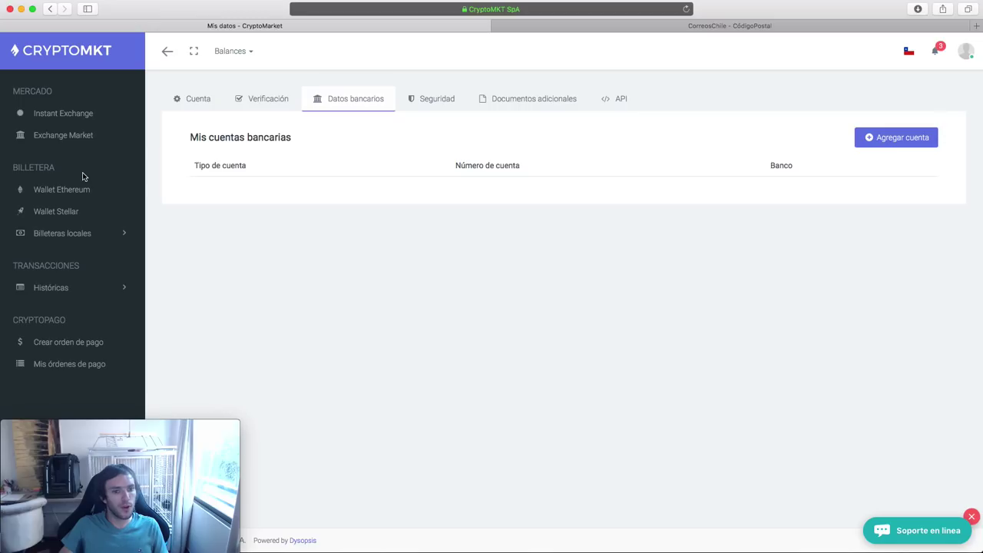
# Visit Instant Exchange and Exchange Market, then send 'ok, muchas gracias.' to support.
pyautogui.click(69, 115)
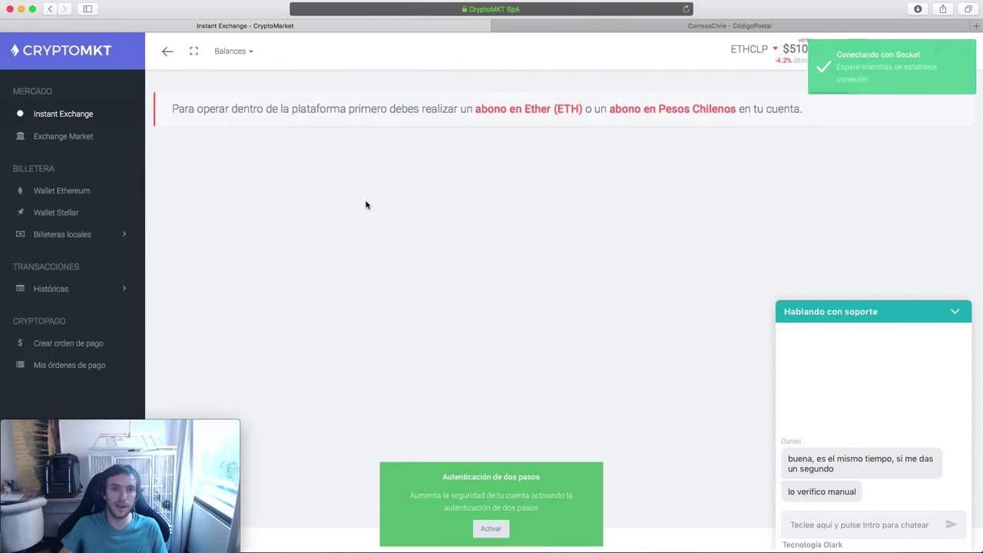
pyautogui.click(72, 141)
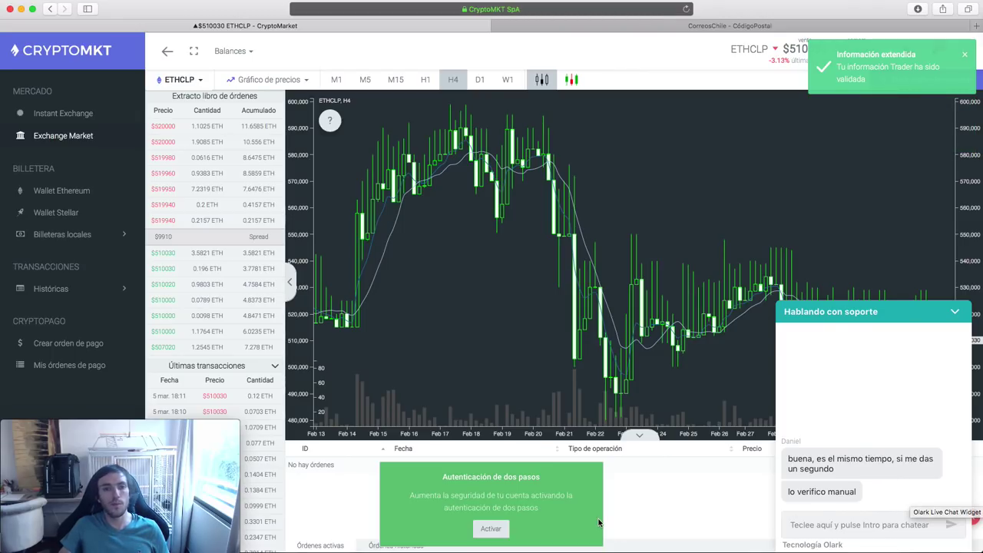
pyautogui.click(807, 529)
pyautogui.write('ok, ')
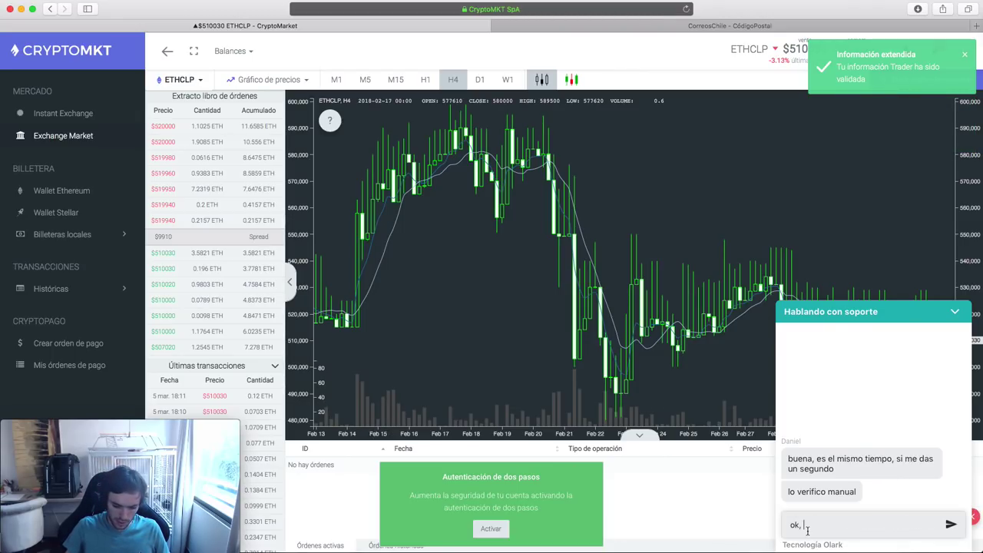
pyautogui.write('muchas gracias.')
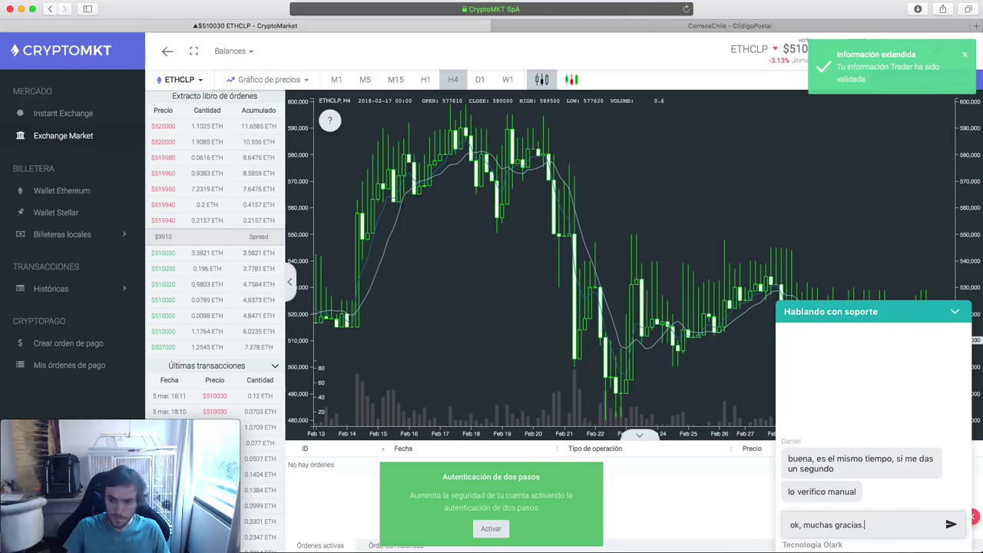
pyautogui.press('Return')
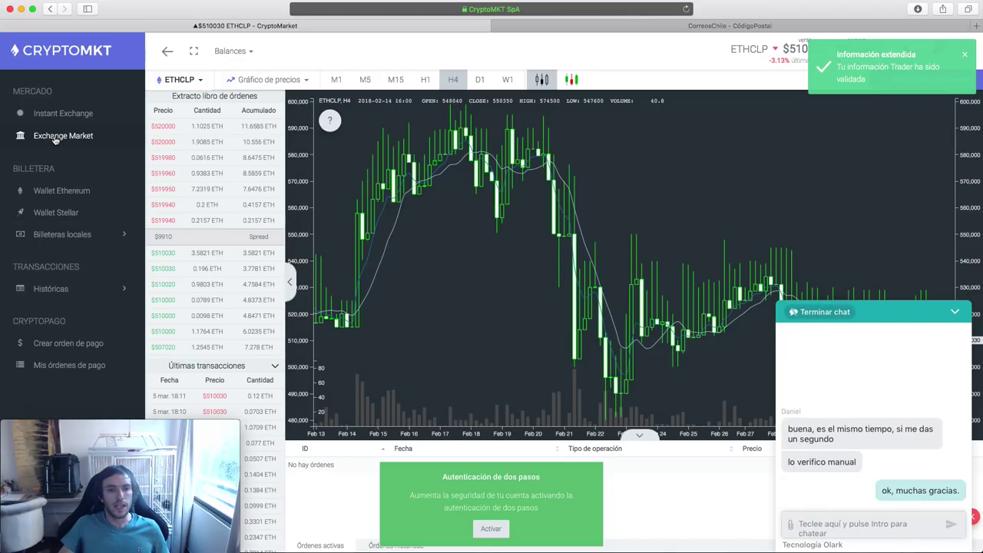
# Expand the local wallets list, dismiss the Trader validation notice, and return to Verificación.
pyautogui.click(73, 234)
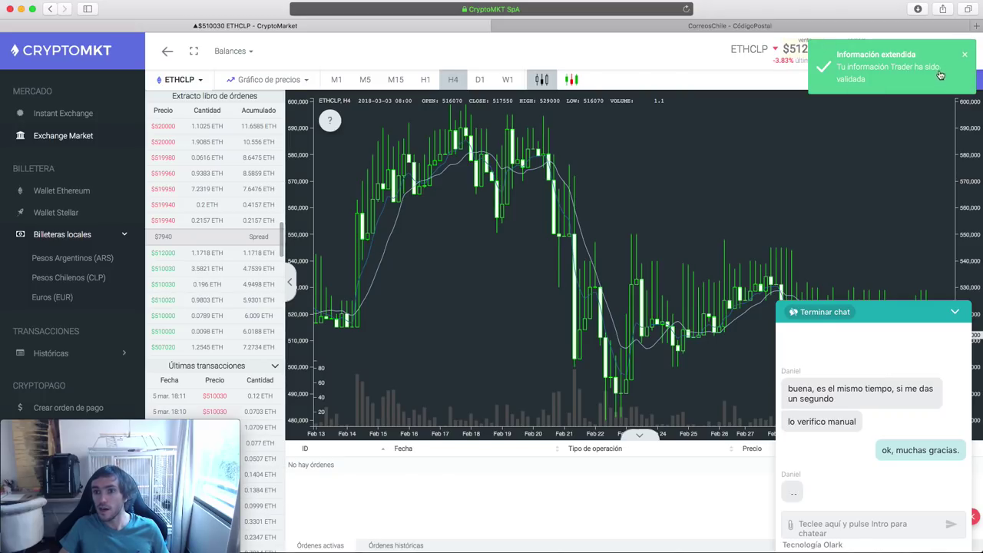
pyautogui.click(964, 55)
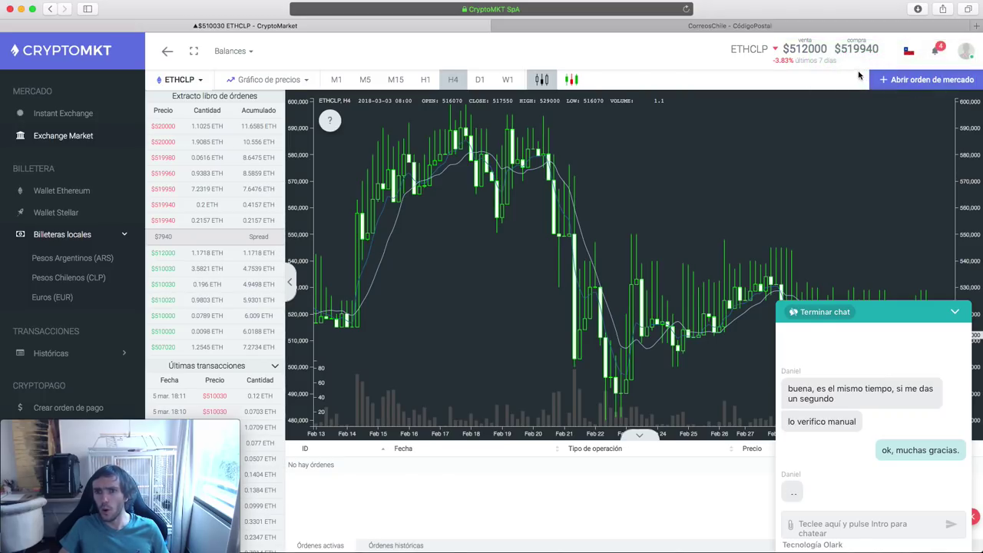
pyautogui.click(965, 55)
pyautogui.click(902, 110)
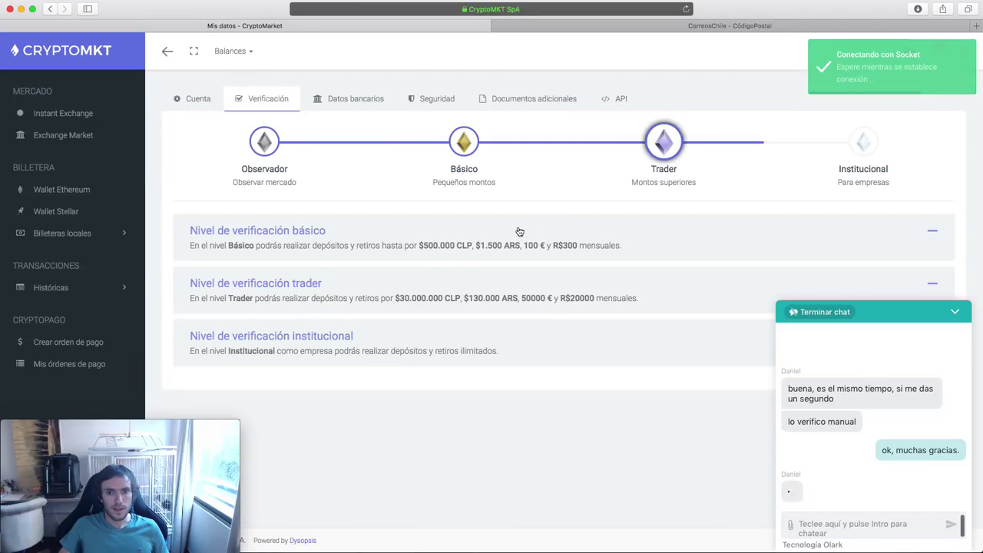
# Expand the Trader details and send support 'si me llego' and 'muchas gracias por todo'.
pyautogui.click(360, 310)
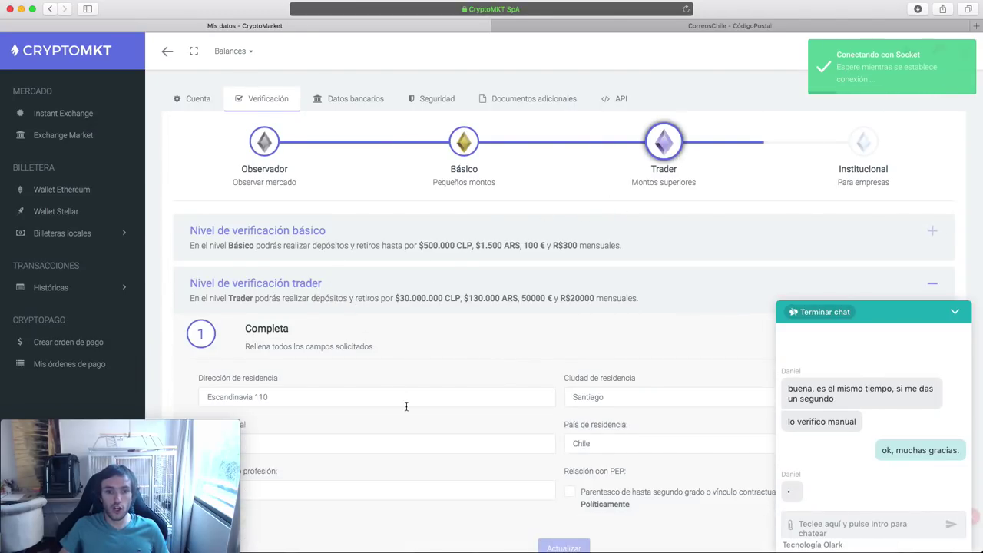
pyautogui.scroll(-3, 406, 405)
pyautogui.click(844, 528)
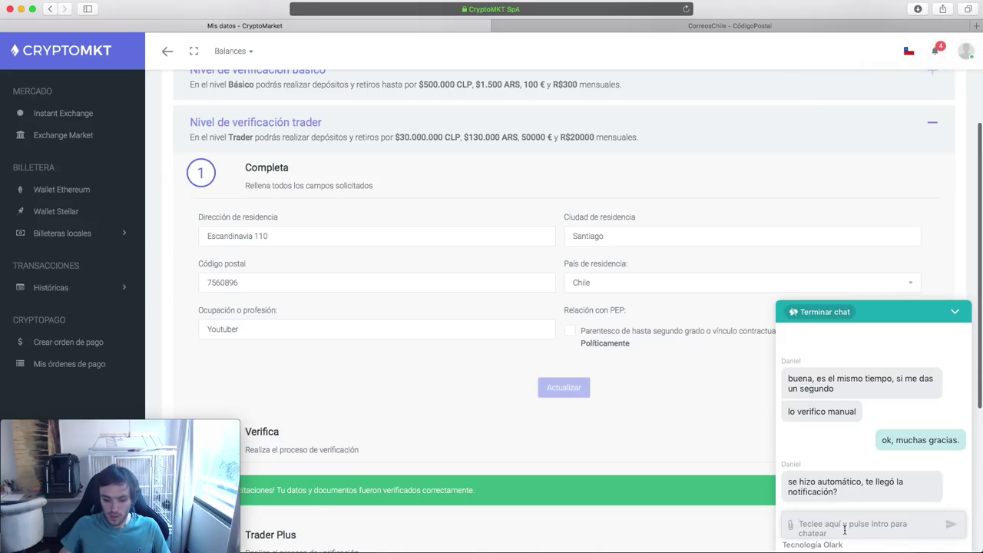
pyautogui.write('si me llego')
pyautogui.press('Return')
pyautogui.write('muchas')
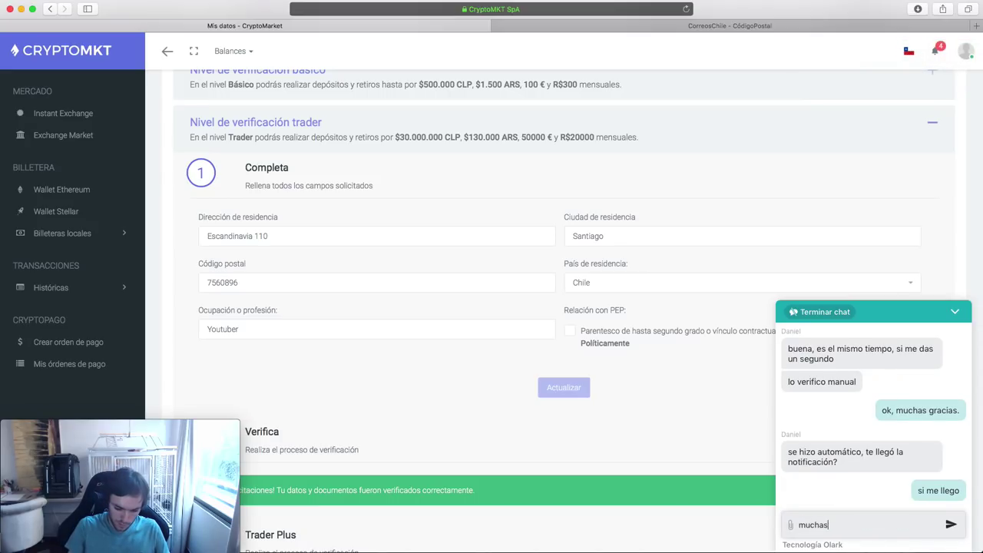
pyautogui.write(' gracias por todo')
pyautogui.press('Return')
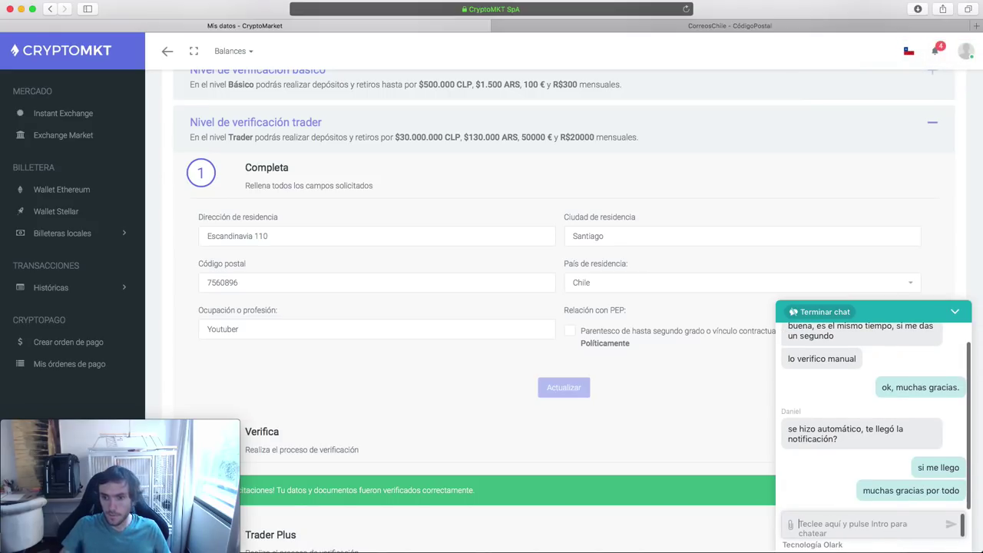
# Collapse the support chat and start the Trader Plus verification.
pyautogui.scroll(-6, 615, 397)
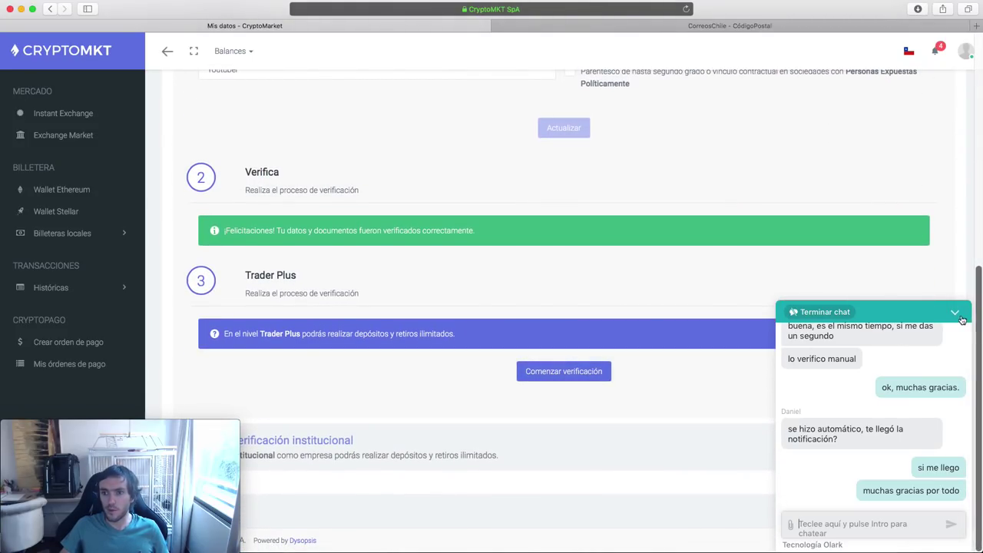
pyautogui.click(959, 314)
pyautogui.click(559, 375)
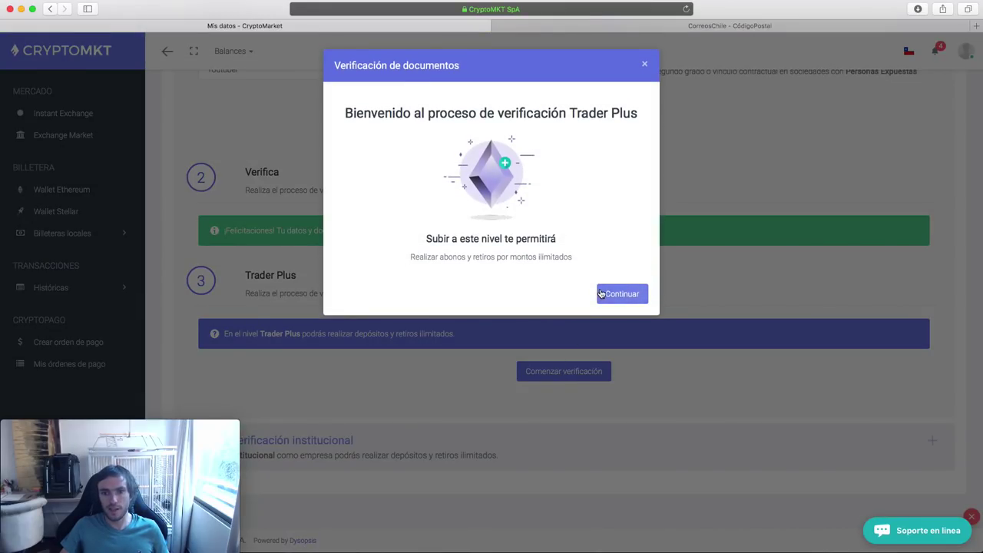
# Advance the Trader Plus dialog past its welcome step to the declaration upload step, then close it unsubmitted.
pyautogui.click(614, 295)
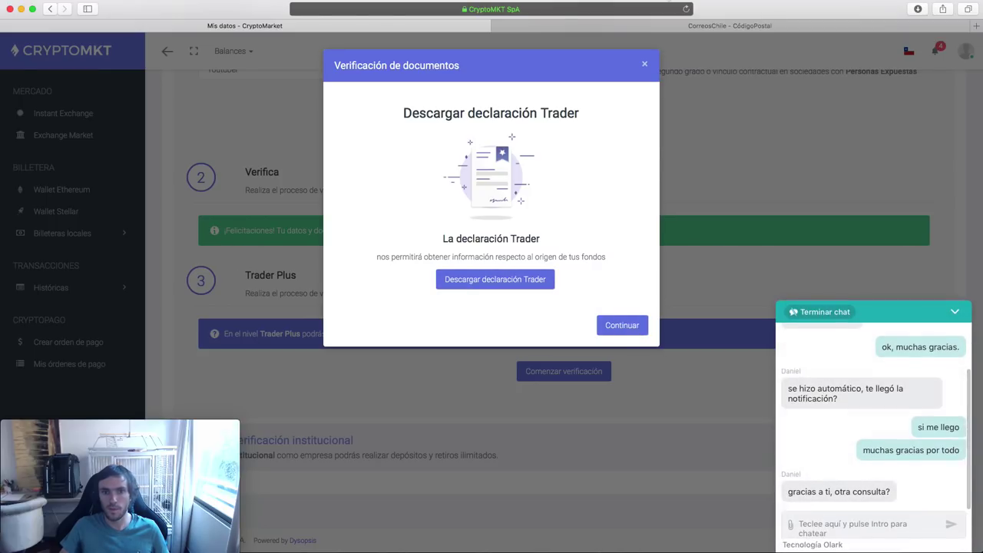
pyautogui.click(625, 326)
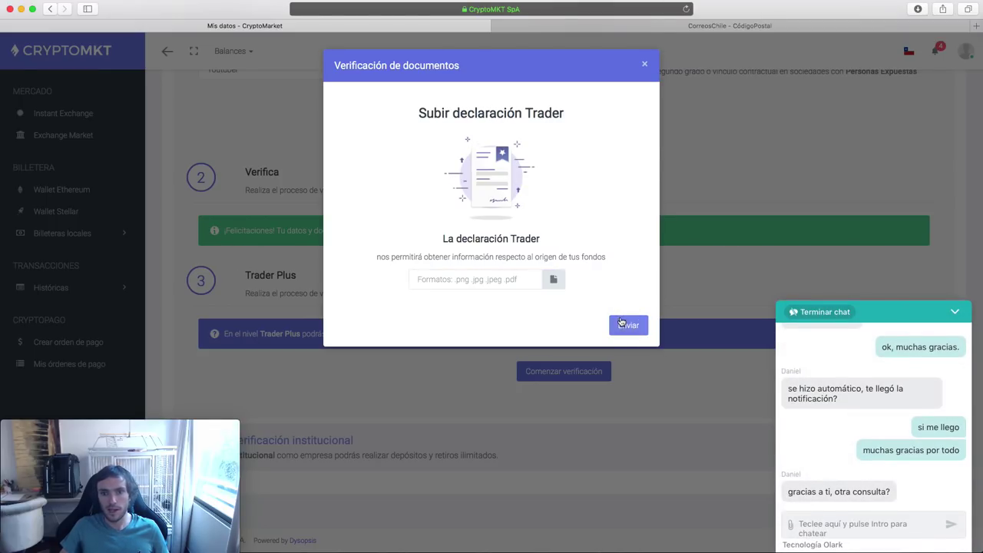
pyautogui.click(644, 65)
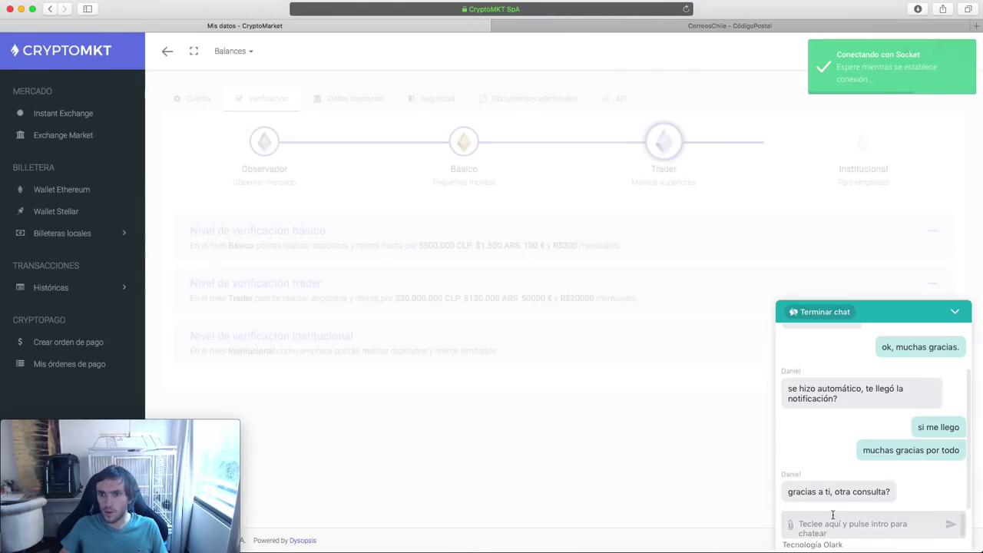
# Reply 'no nada' and 'mucha gracias.' in the support chat, then minimise it.
pyautogui.click(841, 521)
pyautogui.write('no nada')
pyautogui.press('Return')
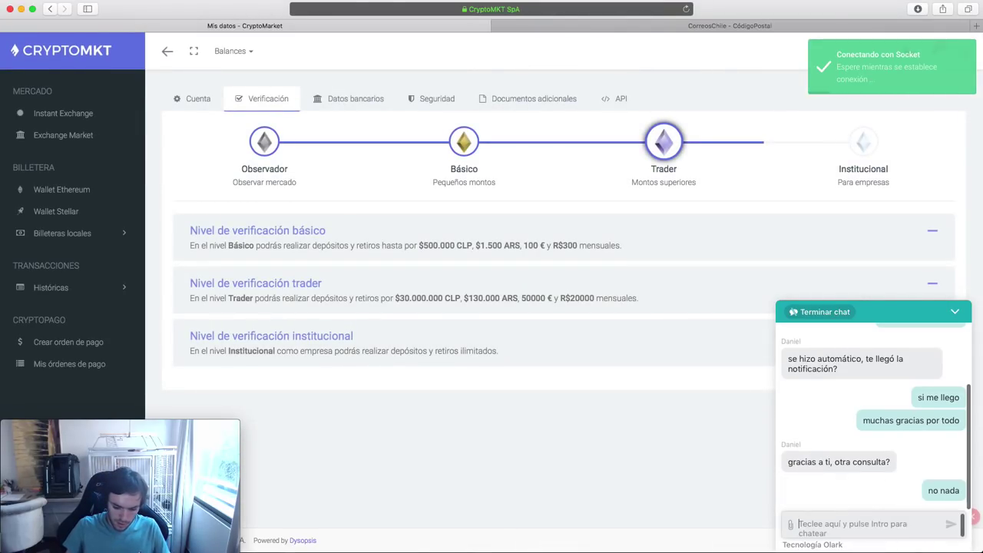
pyautogui.write('mucha gracias.')
pyautogui.press('Return')
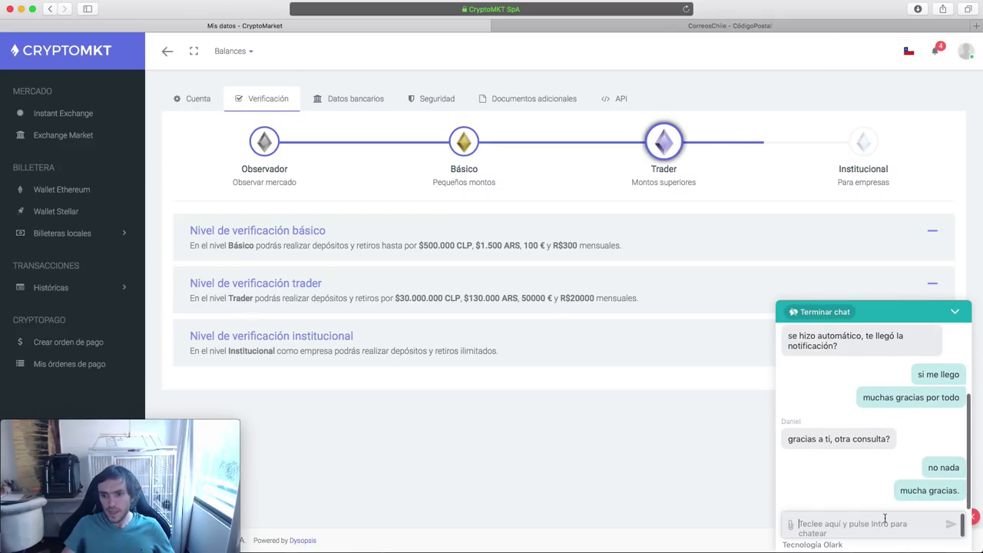
pyautogui.click(955, 311)
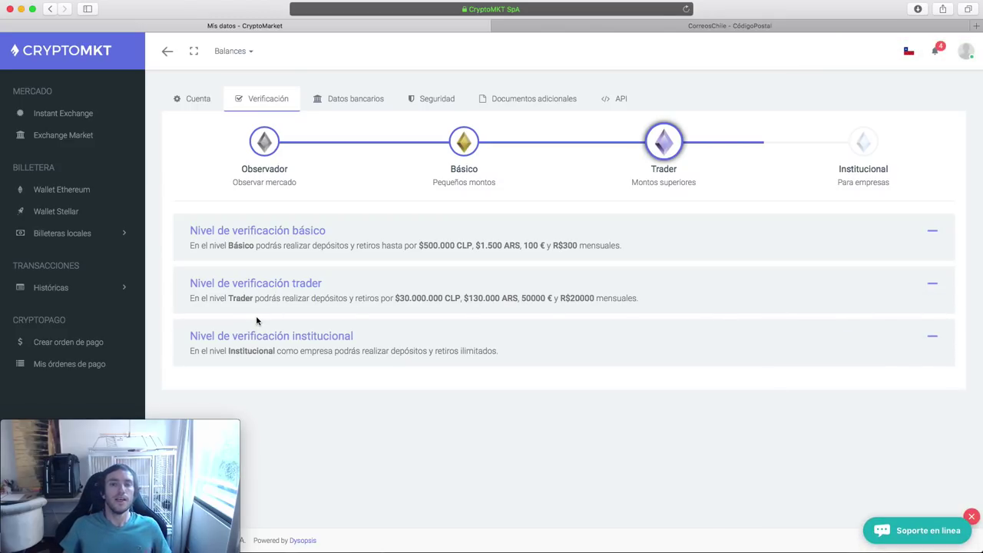